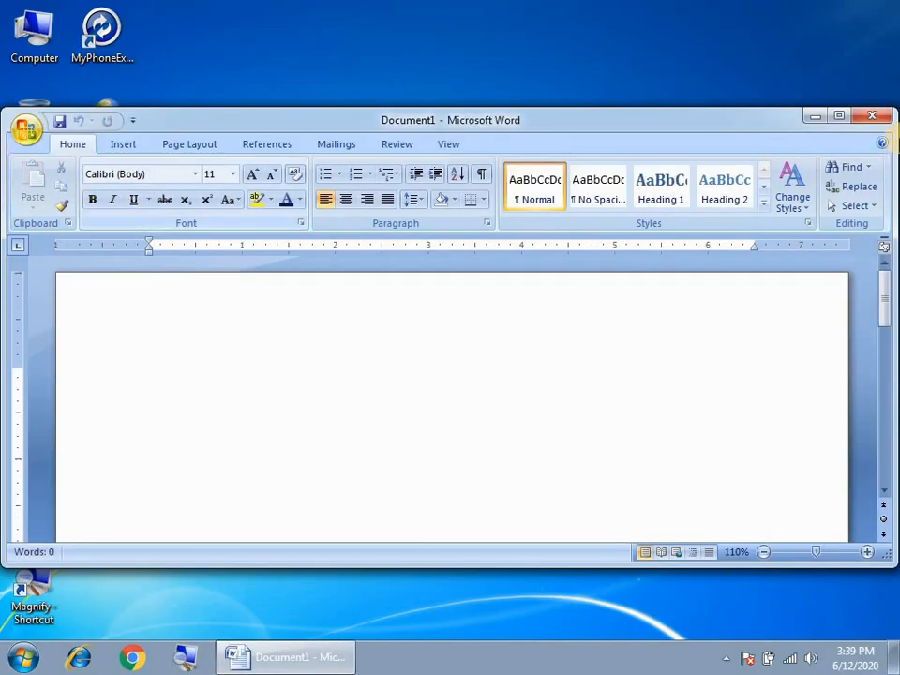
Maximize the document window and generate one paragraph of sample text with =rand(1).
{"action": "left_click", "coordinate": [839, 115]}
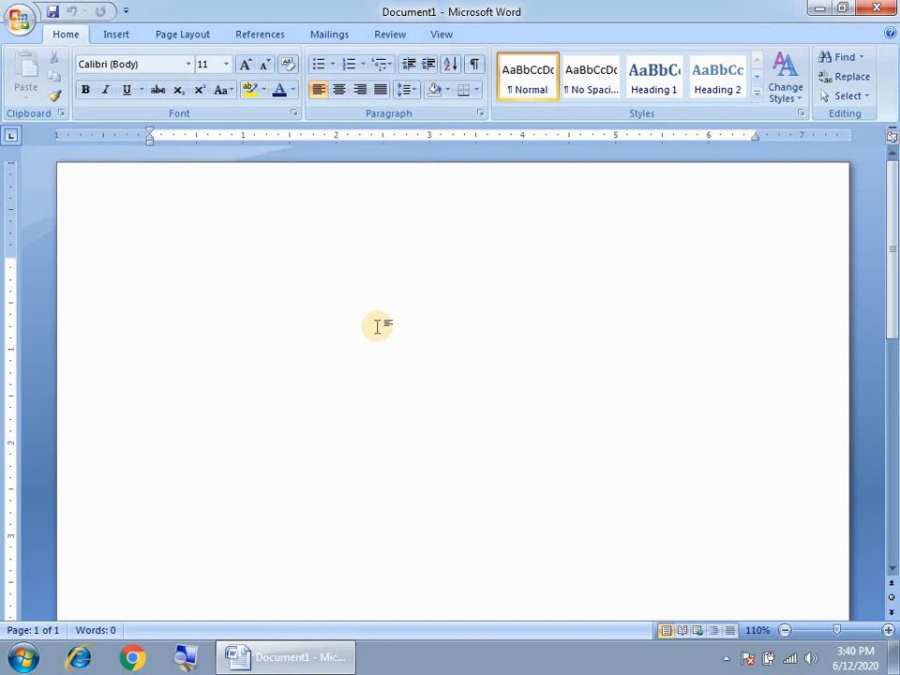
{"action": "type", "text": "=rand("}
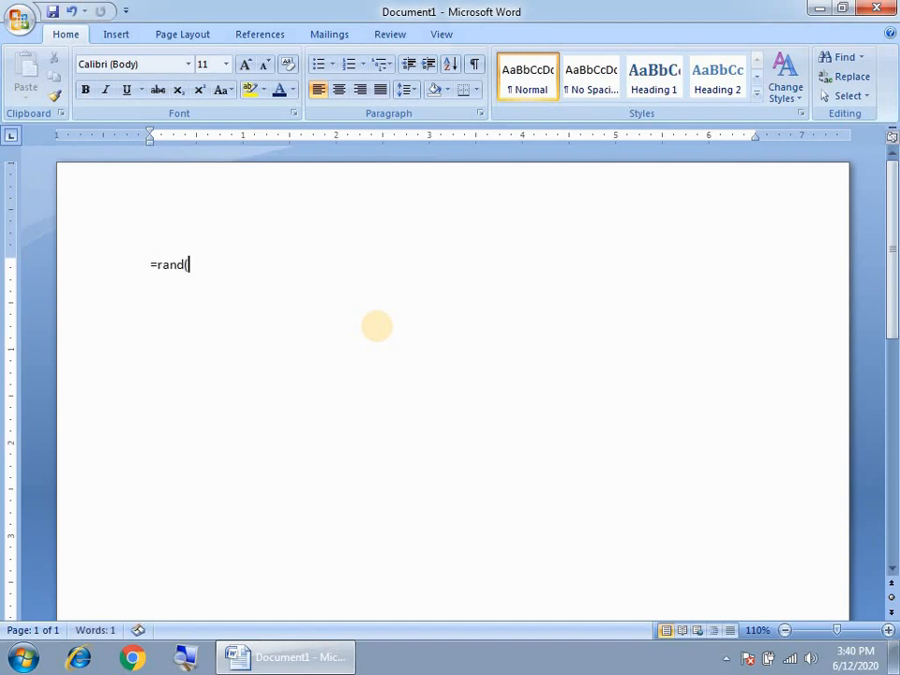
{"action": "type", "text": "1)"}
{"action": "key", "text": "Return"}
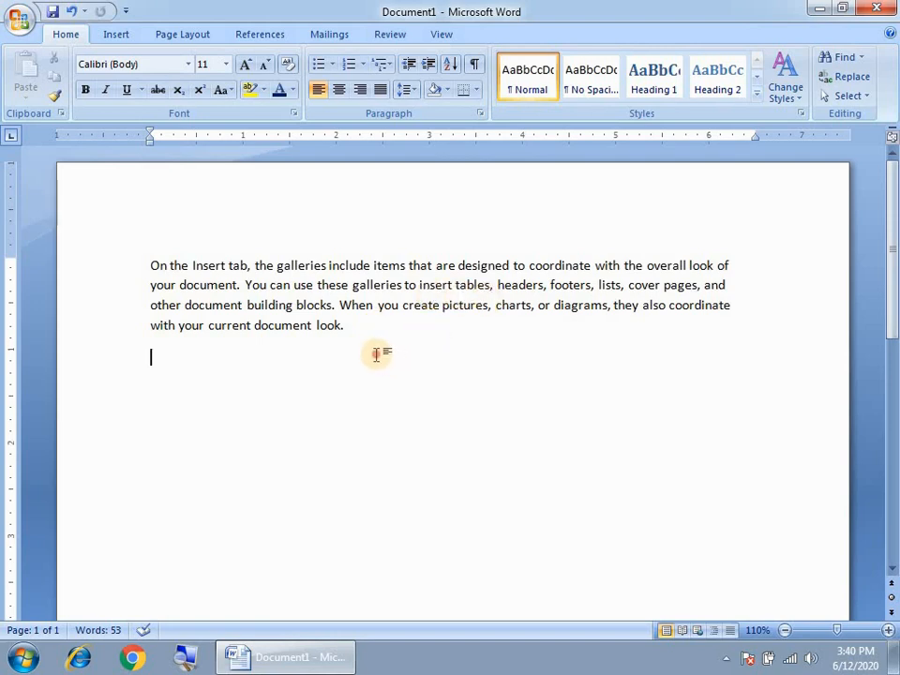
Enlarge the sample paragraph to 18 pt and choose to keep the current Windows color scheme without showing the message again.
{"action": "left_click_drag", "start_coordinate": [376, 353], "coordinate": [112, 271]}
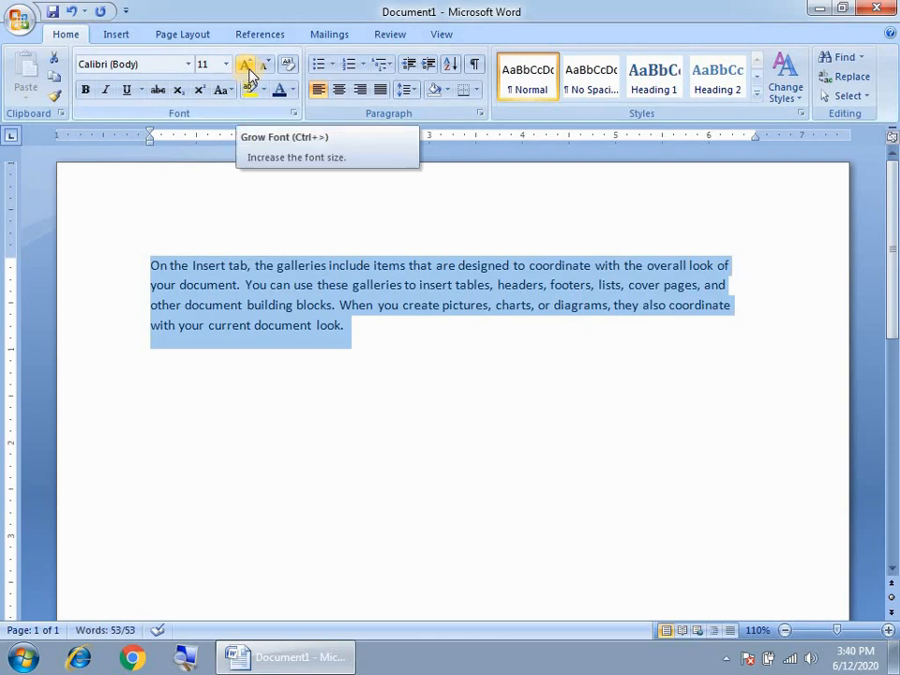
{"action": "left_click", "coordinate": [246, 67]}
{"action": "left_click", "coordinate": [245, 67]}
{"action": "left_click", "coordinate": [245, 67]}
{"action": "left_click", "coordinate": [246, 67]}
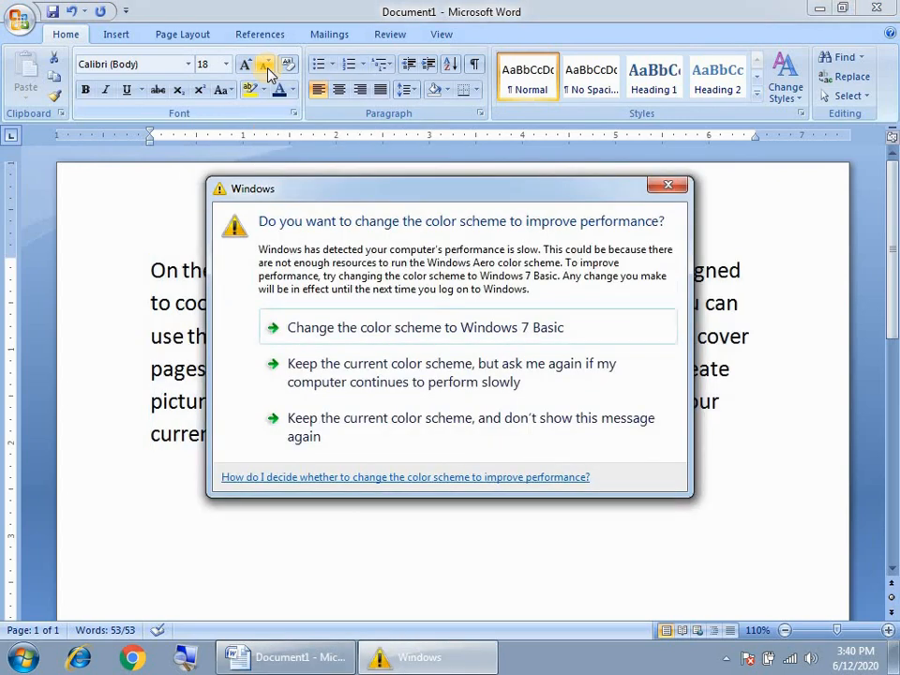
{"action": "left_click", "coordinate": [373, 437]}
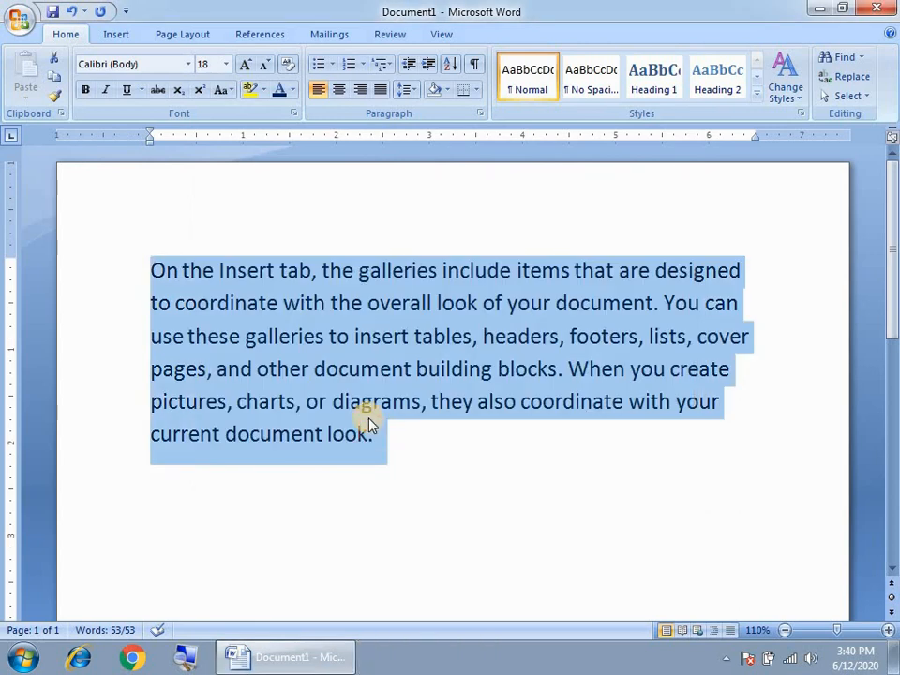
Set the sample paragraph's font size to 19 pt and justify its text.
{"action": "key", "text": "ctrl+shift+period"}
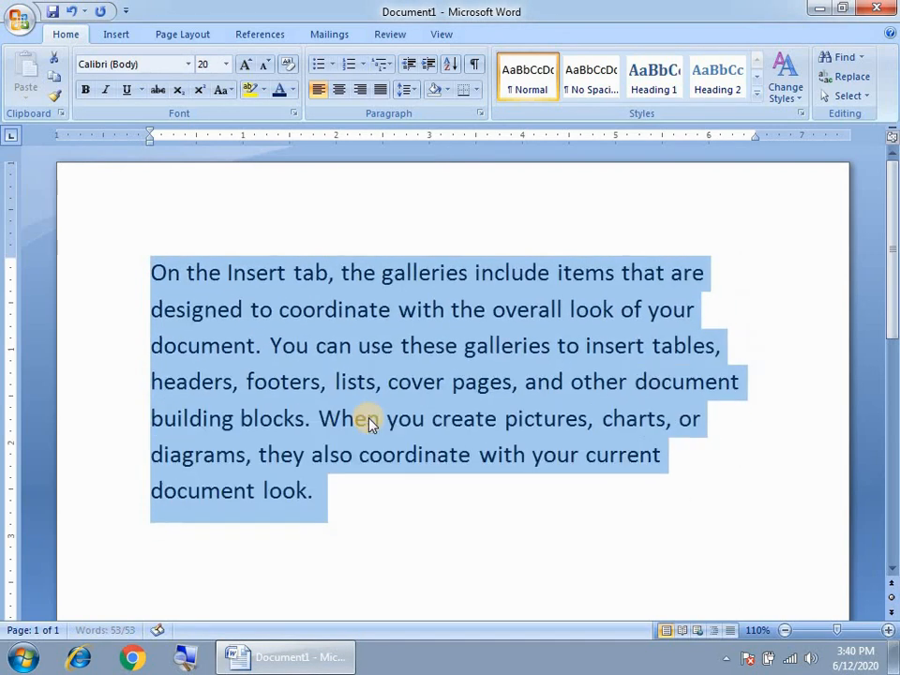
{"action": "key", "text": "ctrl+bracketleft"}
{"action": "key", "text": "ctrl+j"}
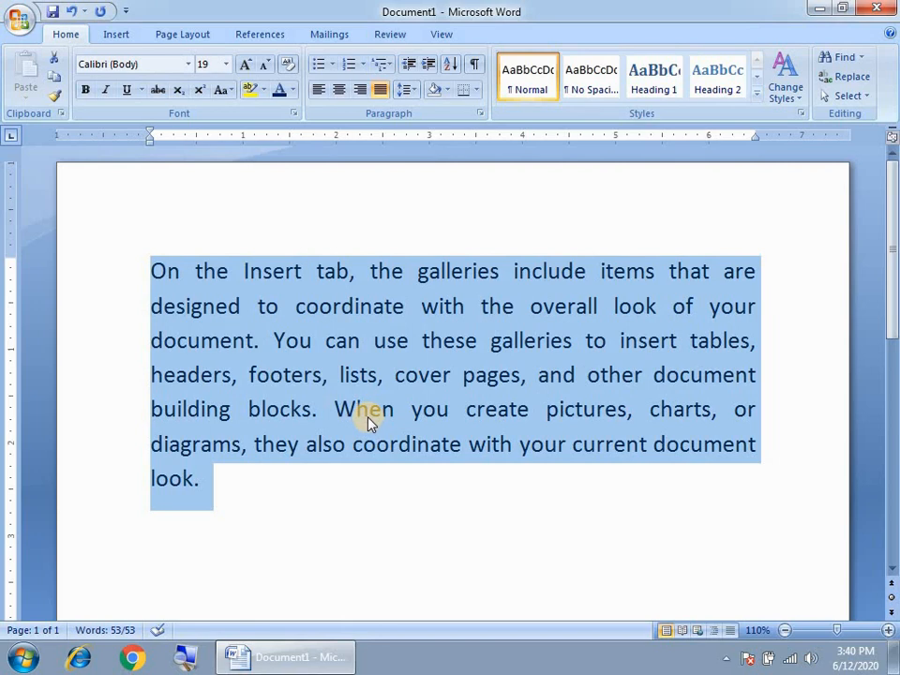
{"action": "left_click", "coordinate": [369, 418]}
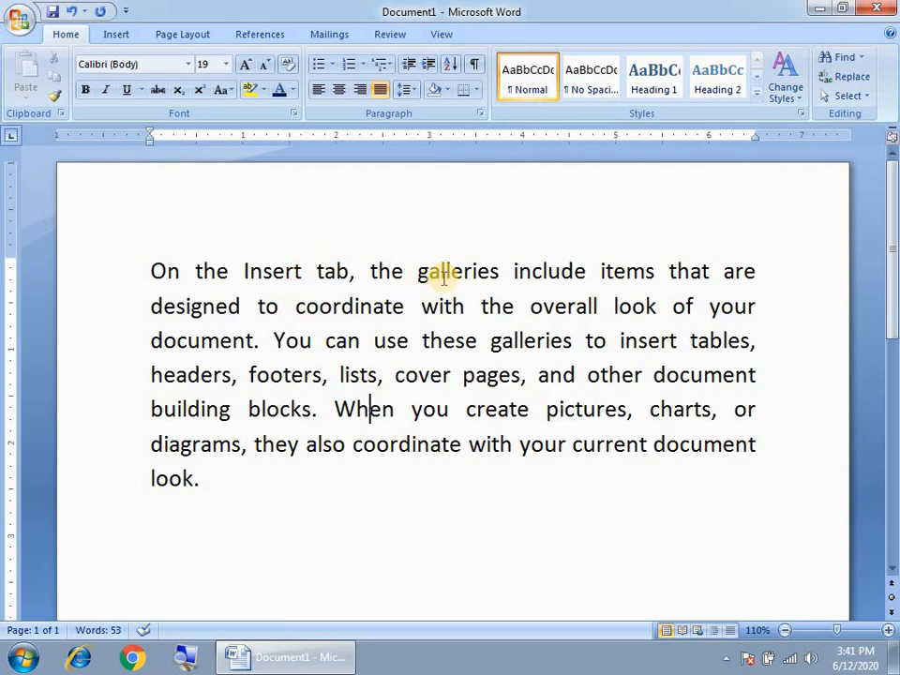
{"action": "left_click_drag", "start_coordinate": [419, 281], "coordinate": [521, 307]}
{"action": "left_click_drag", "start_coordinate": [222, 375], "coordinate": [293, 376]}
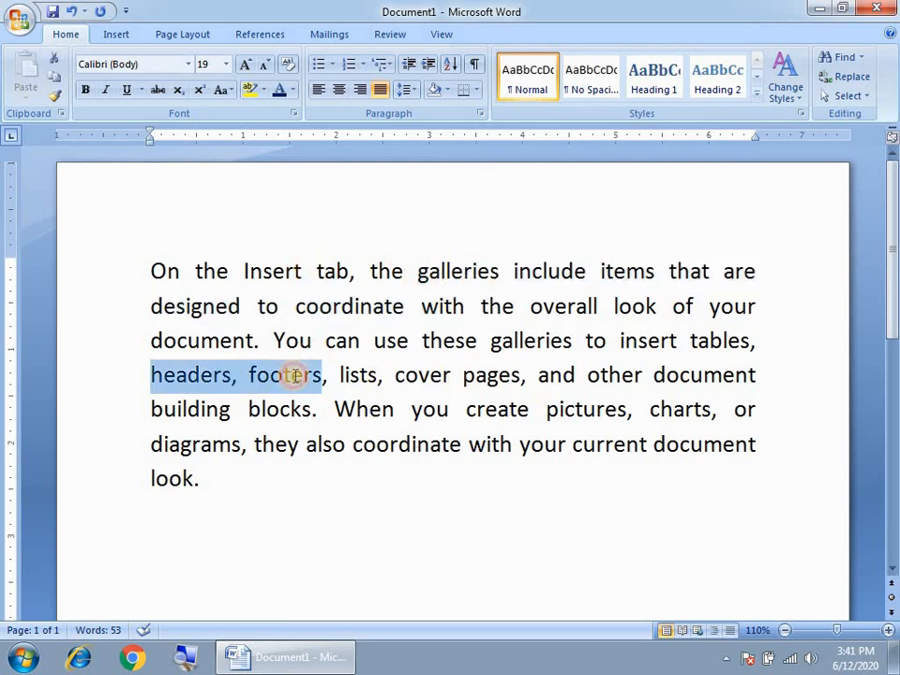
{"action": "left_click_drag", "start_coordinate": [322, 437], "coordinate": [368, 435]}
{"action": "left_click_drag", "start_coordinate": [600, 306], "coordinate": [672, 310]}
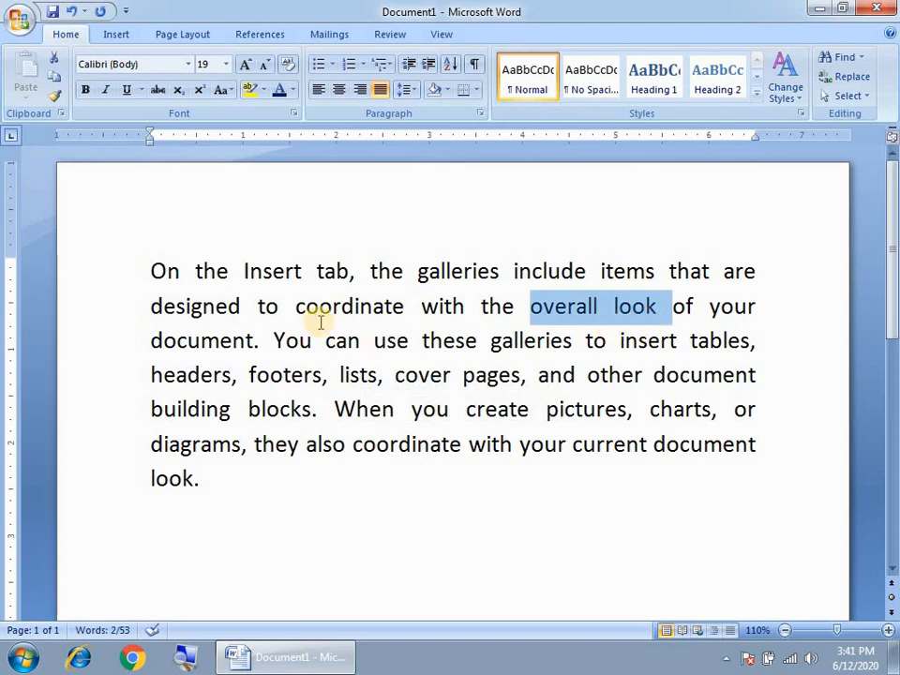
{"action": "left_click_drag", "start_coordinate": [318, 306], "coordinate": [420, 308]}
{"action": "left_click_drag", "start_coordinate": [308, 362], "coordinate": [390, 375]}
{"action": "left_click", "coordinate": [542, 374]}
{"action": "left_click_drag", "start_coordinate": [567, 340], "coordinate": [617, 307]}
{"action": "left_click_drag", "start_coordinate": [515, 273], "coordinate": [584, 285]}
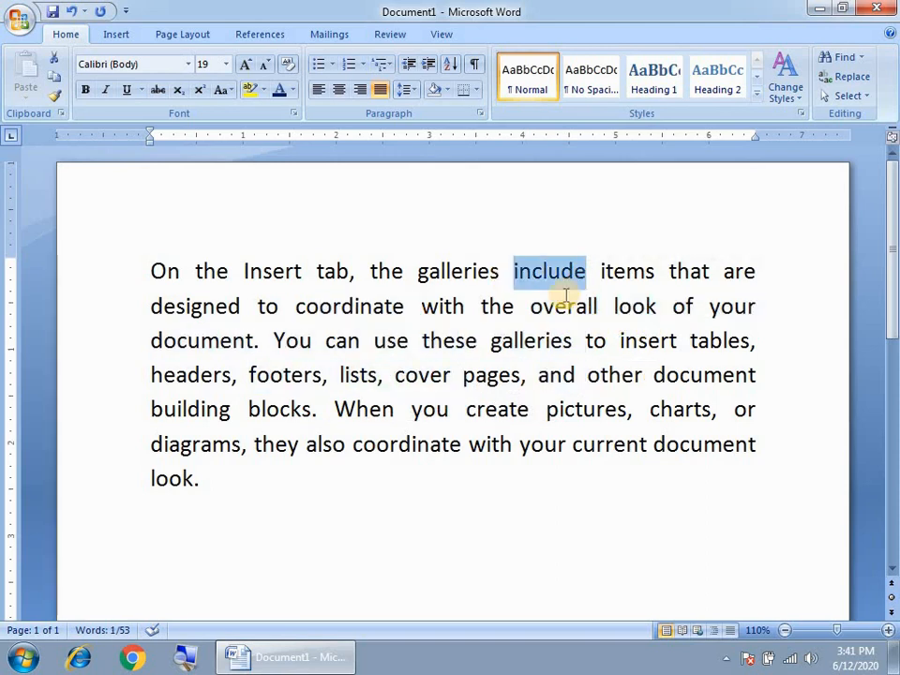
{"action": "left_click_drag", "start_coordinate": [297, 307], "coordinate": [479, 307]}
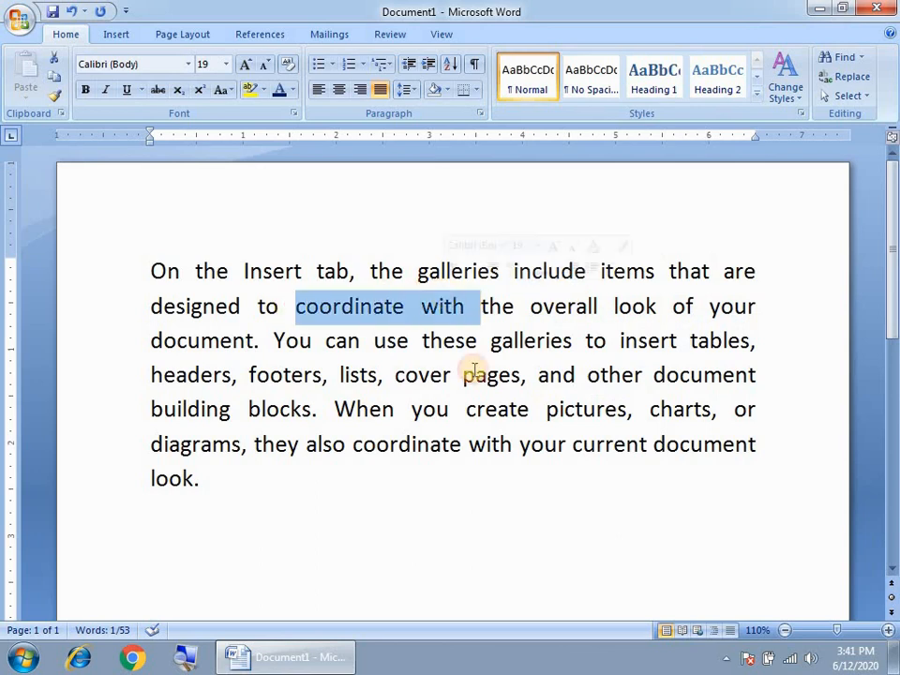
{"action": "left_click_drag", "start_coordinate": [476, 372], "coordinate": [585, 374]}
{"action": "left_click_drag", "start_coordinate": [173, 409], "coordinate": [230, 410]}
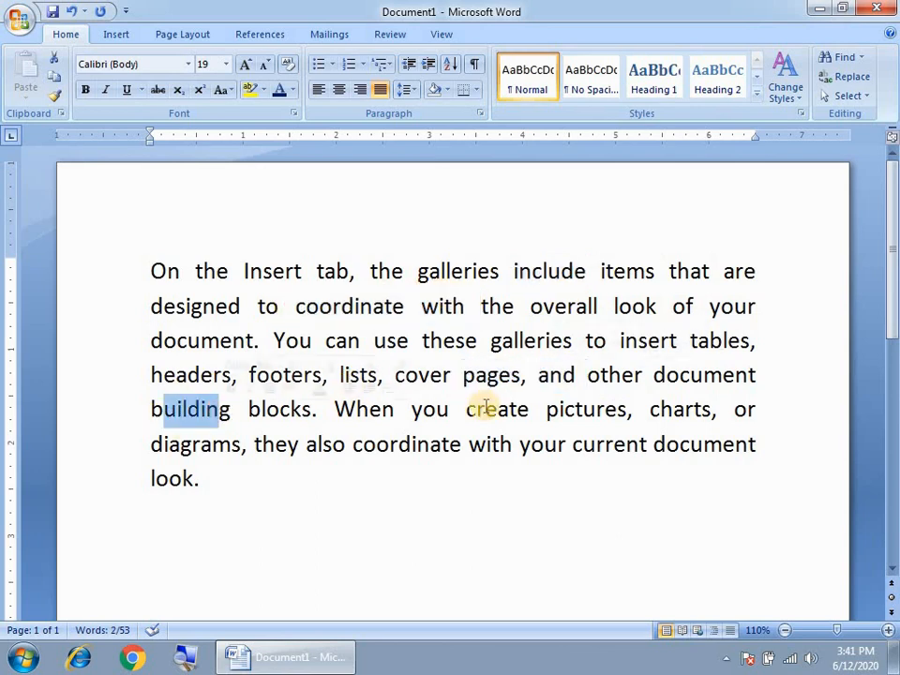
{"action": "left_click_drag", "start_coordinate": [546, 410], "coordinate": [634, 410]}
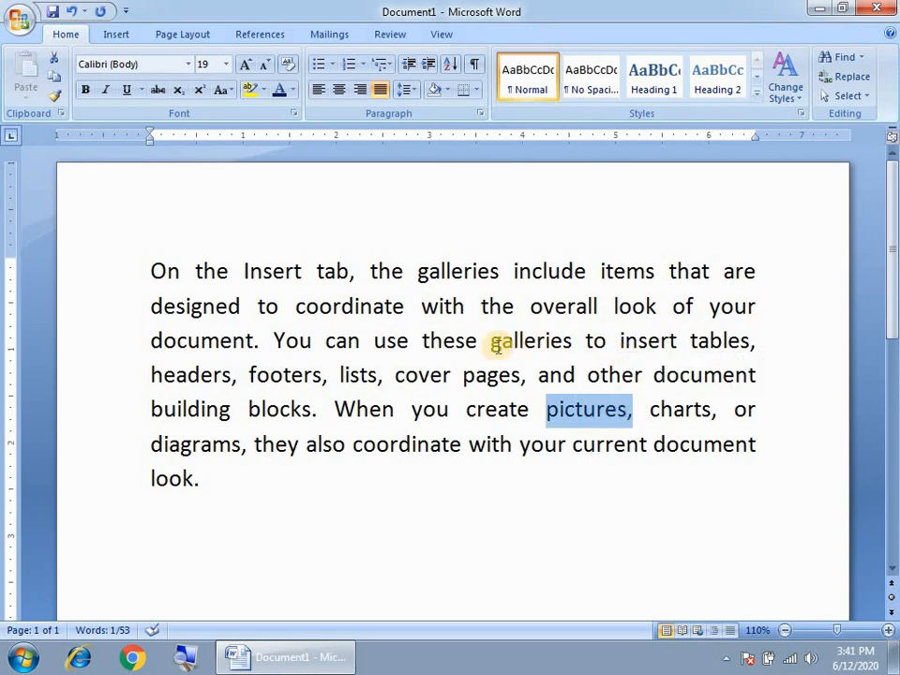
{"action": "left_click_drag", "start_coordinate": [544, 349], "coordinate": [577, 353]}
{"action": "left_click_drag", "start_coordinate": [281, 343], "coordinate": [425, 332]}
{"action": "left_click_drag", "start_coordinate": [255, 410], "coordinate": [350, 404]}
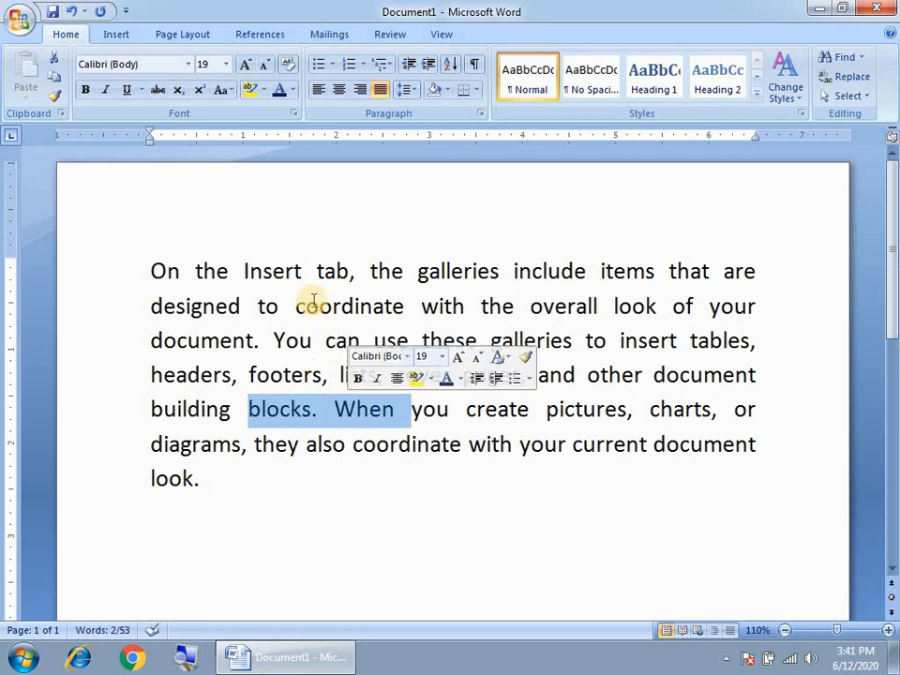
{"action": "left_click_drag", "start_coordinate": [298, 305], "coordinate": [448, 312]}
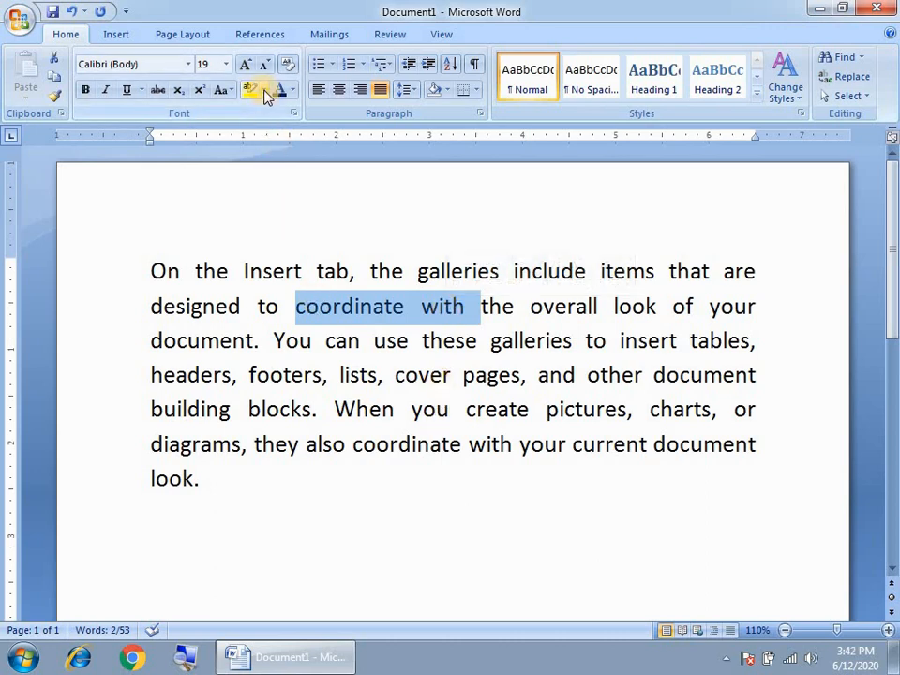
{"action": "left_click", "coordinate": [330, 271]}
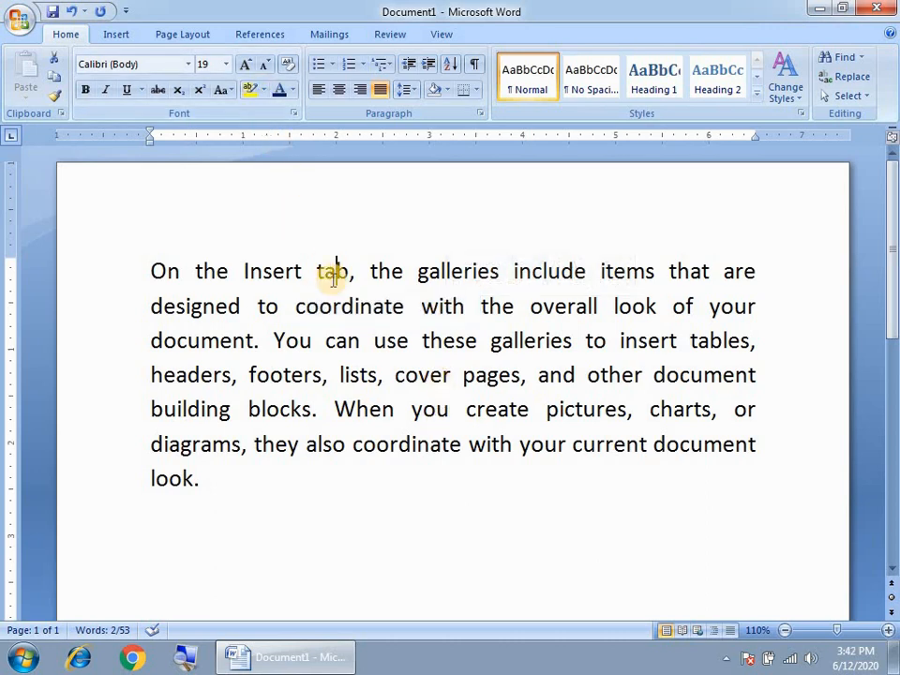
{"action": "left_click", "coordinate": [190, 660]}
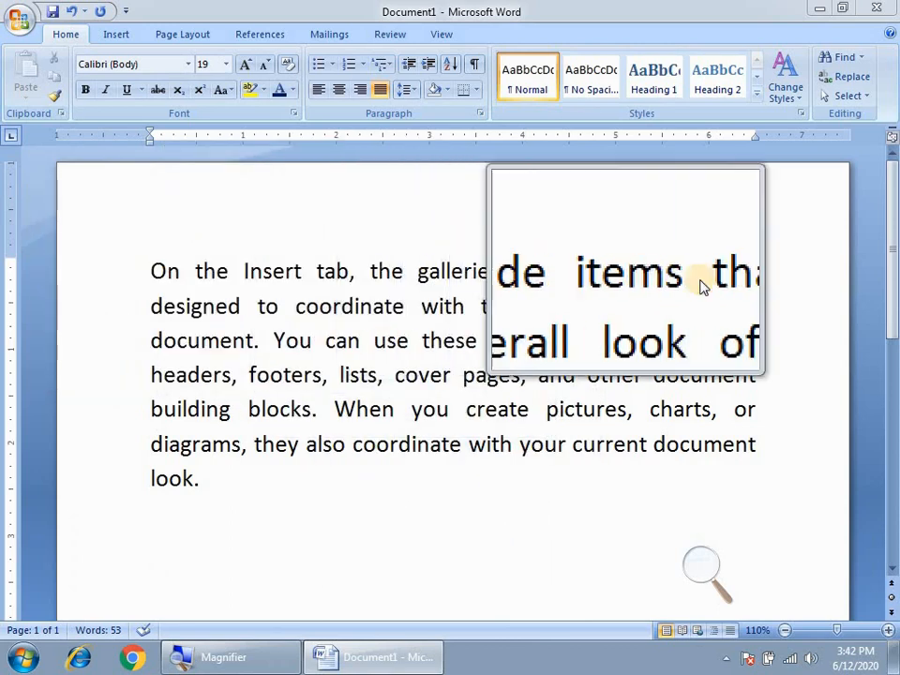
{"action": "right_click", "coordinate": [228, 656]}
{"action": "left_click", "coordinate": [224, 615]}
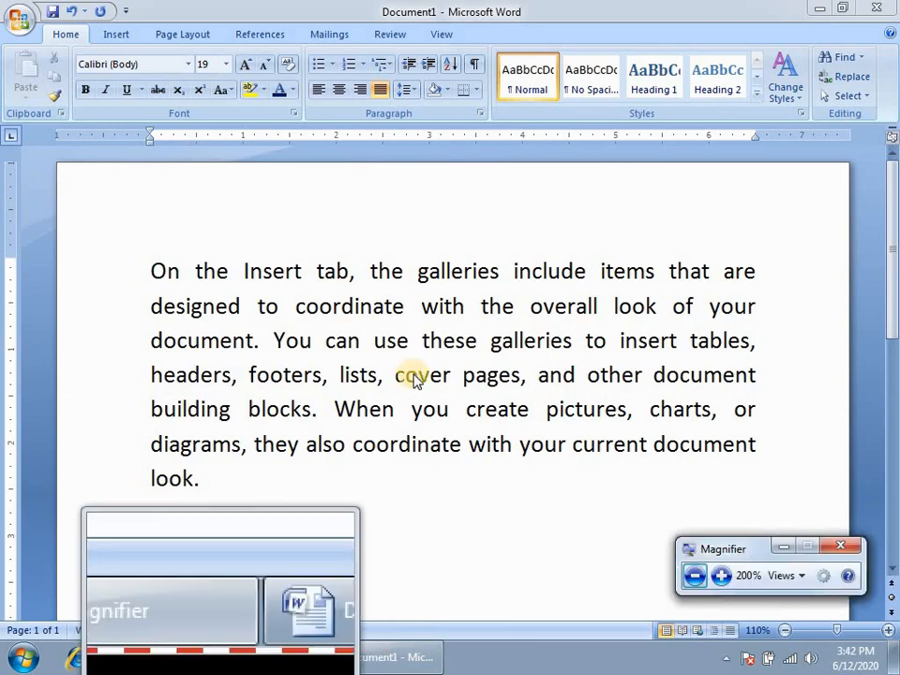
Highlight the words "Insert tab" in the first line in bright green.
{"action": "double_click", "coordinate": [257, 271]}
{"action": "left_click_drag", "start_coordinate": [324, 271], "coordinate": [341, 279]}
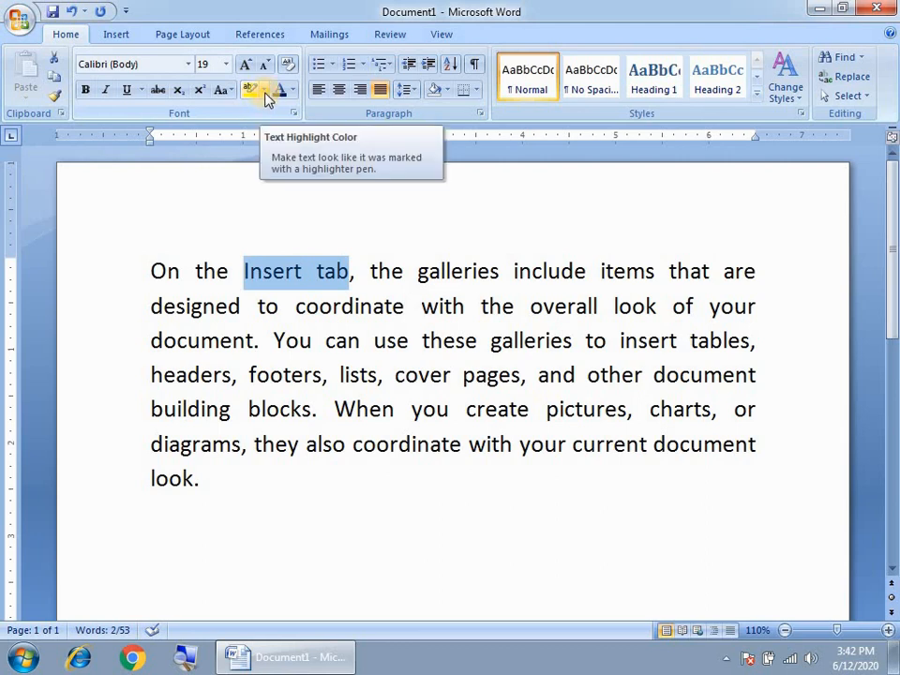
{"action": "left_click", "coordinate": [266, 97]}
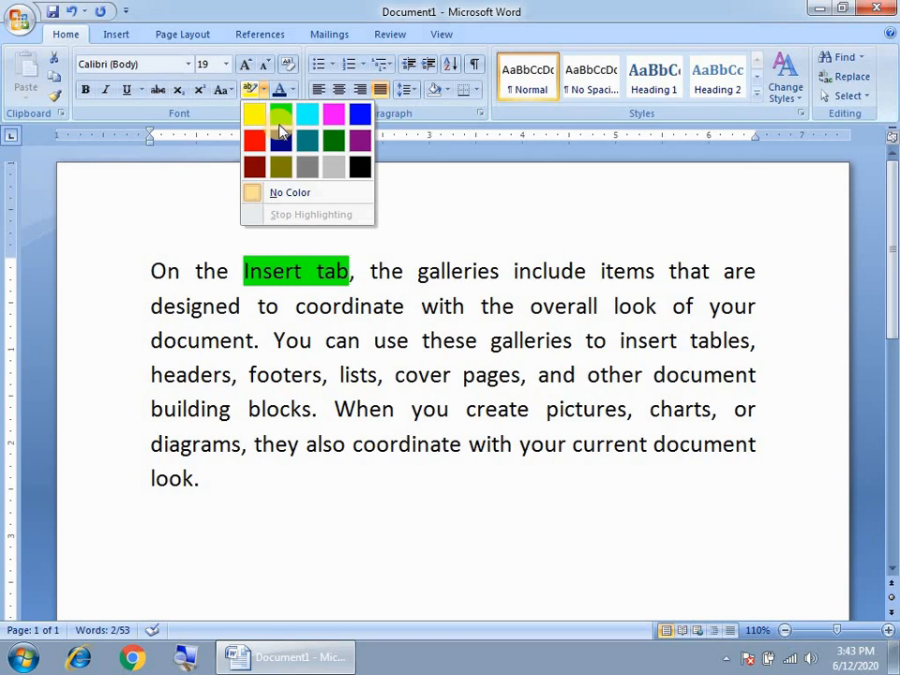
{"action": "left_click", "coordinate": [280, 120]}
{"action": "left_click", "coordinate": [451, 305]}
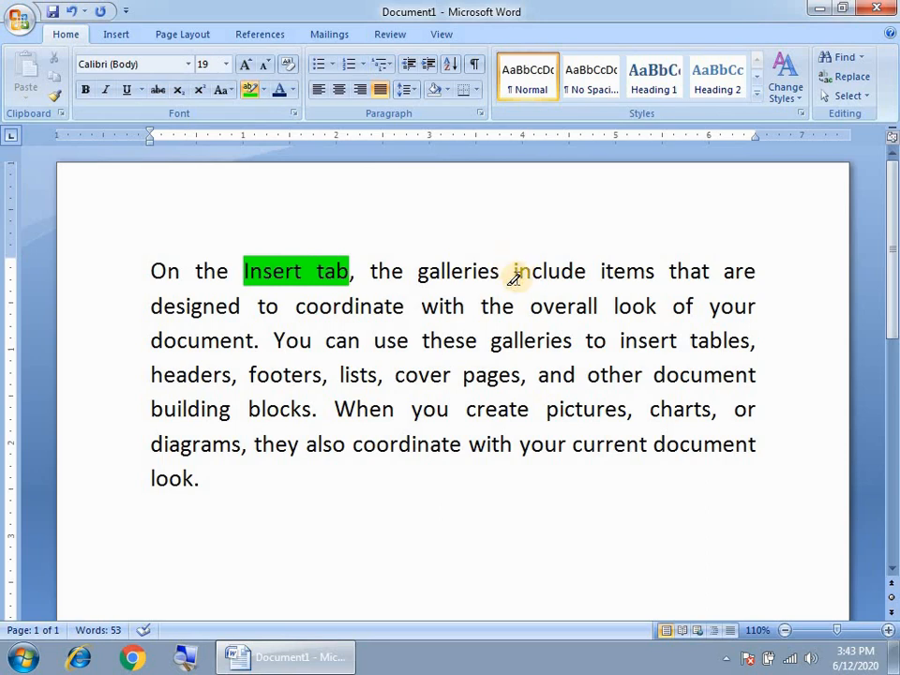
Mark "include", "of", "document.", "galleries", "lists, cover pages" and part of "headers" with the bright green highlighter.
{"action": "left_click_drag", "start_coordinate": [514, 274], "coordinate": [583, 275]}
{"action": "mouse_move", "coordinate": [322, 375]}
{"action": "left_mouse_down"}
{"action": "mouse_move", "coordinate": [487, 383]}
{"action": "mouse_move", "coordinate": [587, 341]}
{"action": "mouse_move", "coordinate": [572, 341]}
{"action": "left_mouse_up"}
{"action": "left_click_drag", "start_coordinate": [673, 306], "coordinate": [693, 306]}
{"action": "left_click_drag", "start_coordinate": [176, 375], "coordinate": [231, 375]}
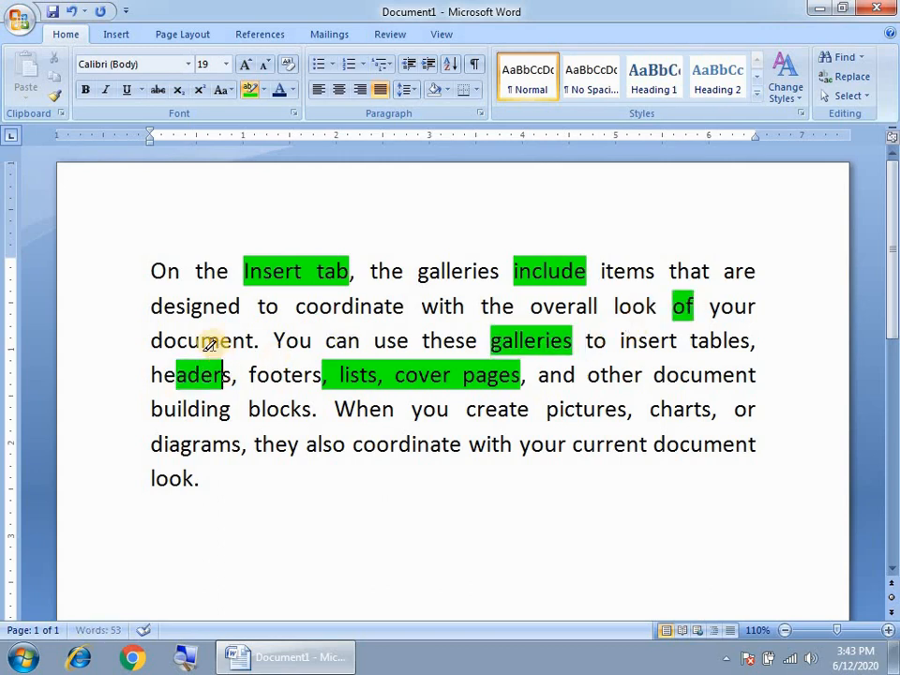
{"action": "left_click_drag", "start_coordinate": [151, 341], "coordinate": [259, 341]}
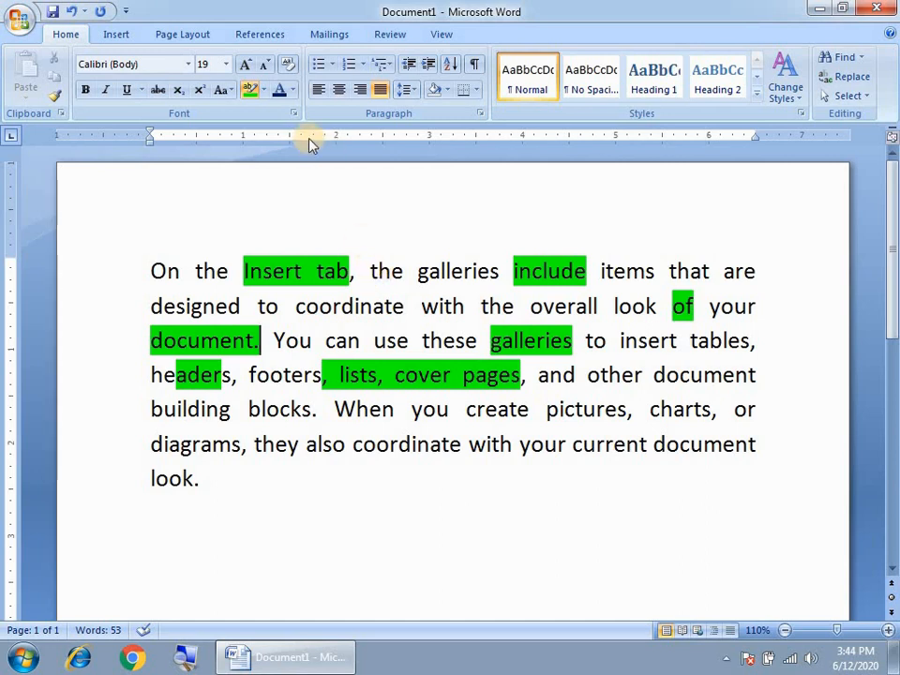
Switch the highlighter to pink and mark "pictures", part of "coordinate", "current document" and "diagrams," in the last lines.
{"action": "left_click", "coordinate": [267, 92]}
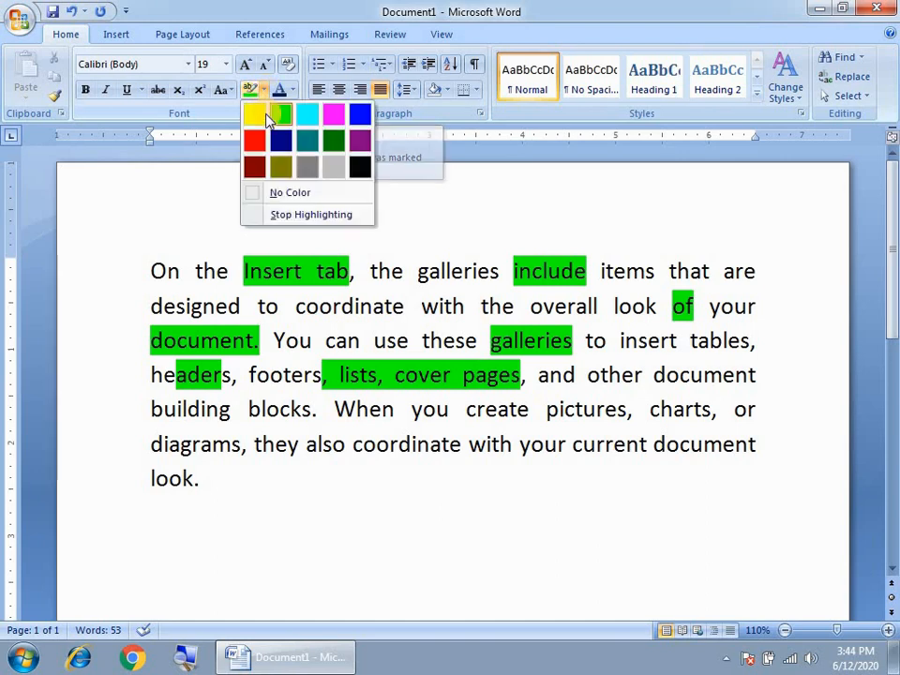
{"action": "left_click", "coordinate": [334, 116]}
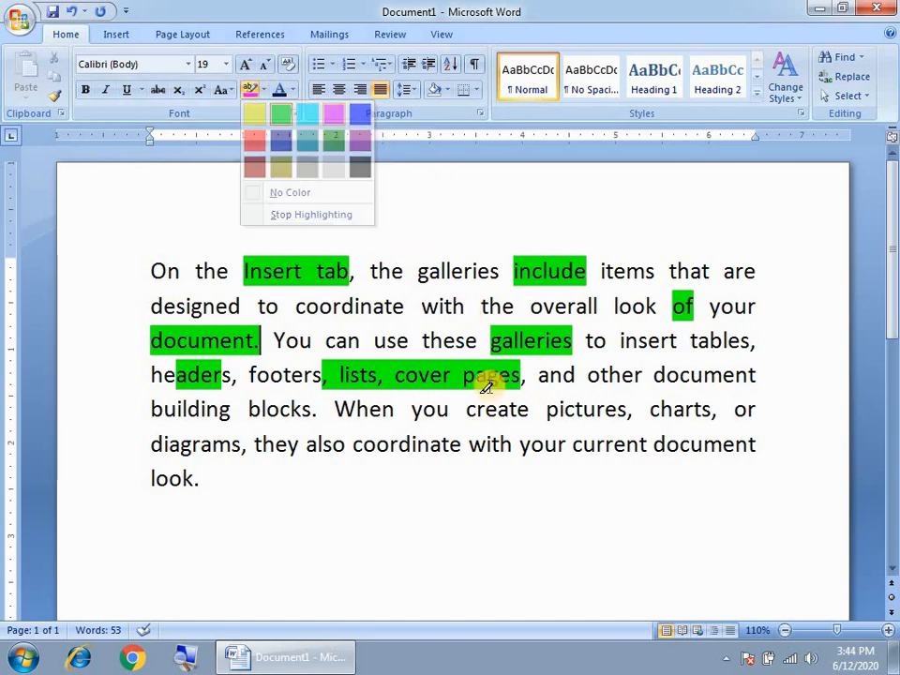
{"action": "mouse_move", "coordinate": [547, 413]}
{"action": "left_mouse_down"}
{"action": "mouse_move", "coordinate": [618, 415]}
{"action": "mouse_move", "coordinate": [610, 419]}
{"action": "left_mouse_up"}
{"action": "left_click_drag", "start_coordinate": [354, 449], "coordinate": [432, 460]}
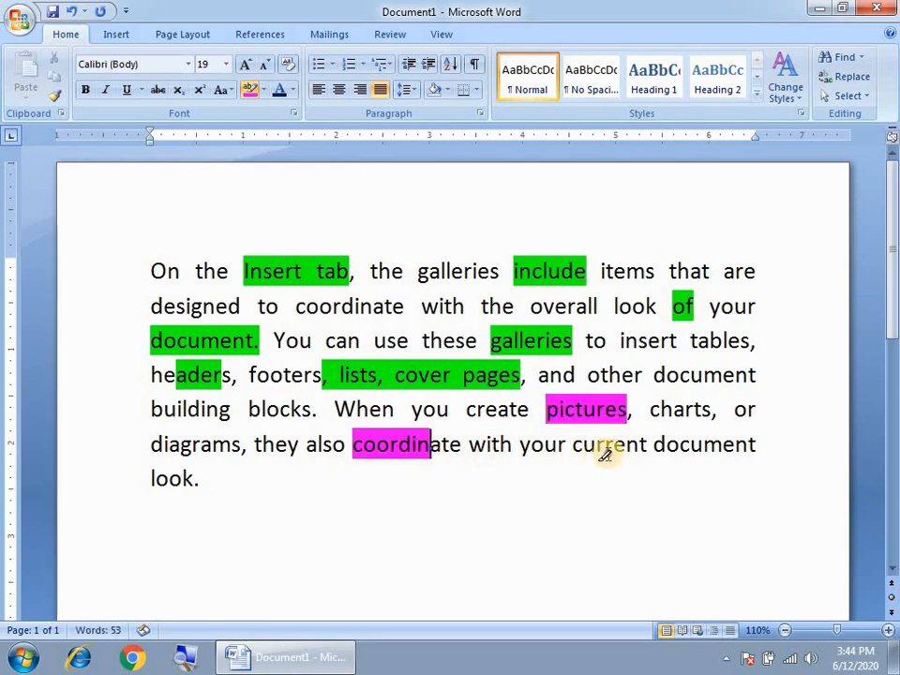
{"action": "left_click_drag", "start_coordinate": [603, 452], "coordinate": [754, 450]}
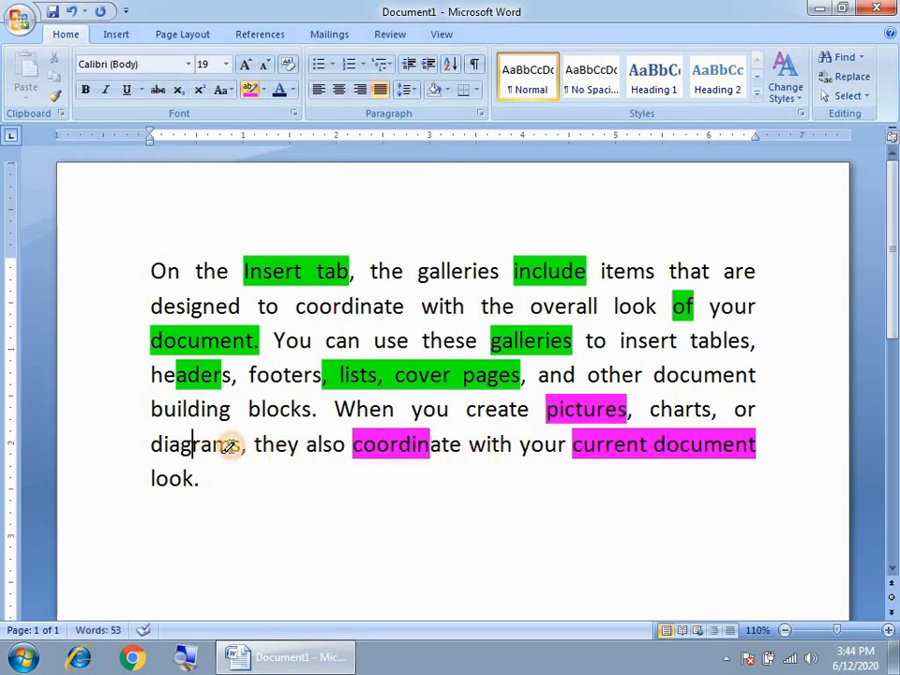
{"action": "left_click_drag", "start_coordinate": [225, 443], "coordinate": [237, 442]}
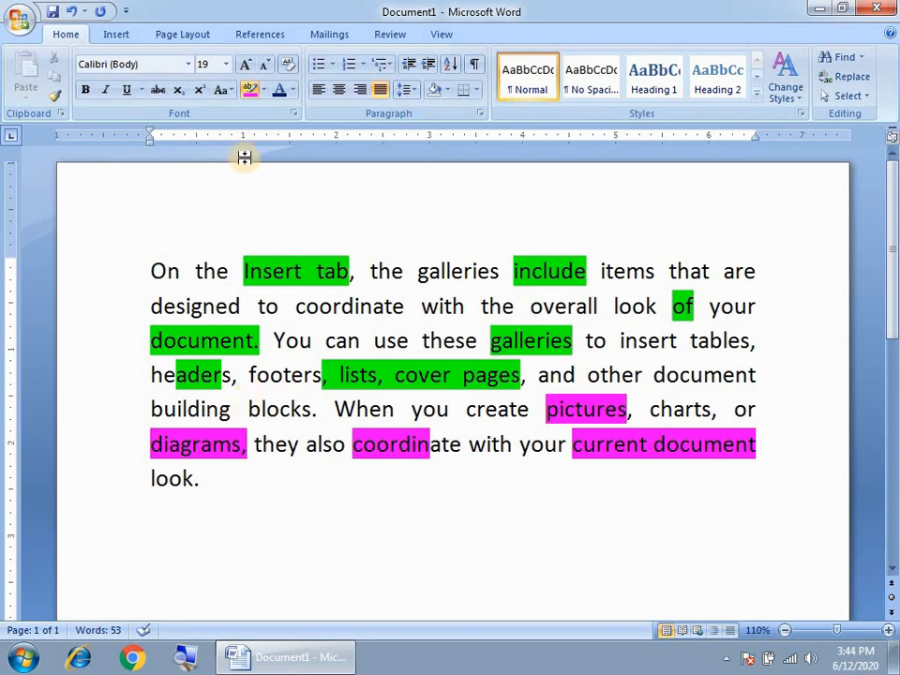
Remove all highlighting from the paragraph using the No Color highlighter.
{"action": "left_click", "coordinate": [263, 94]}
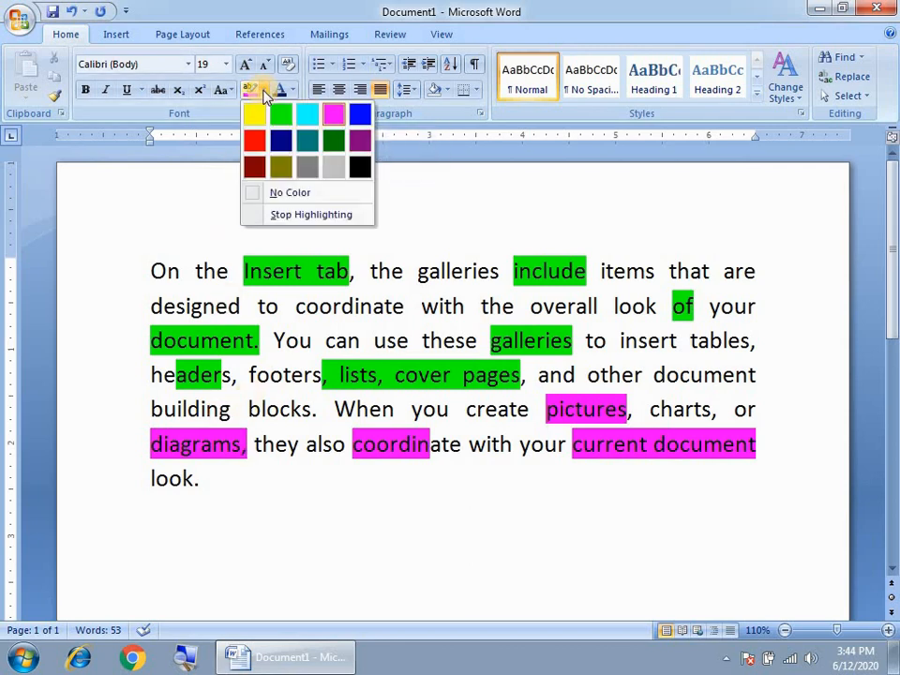
{"action": "left_click", "coordinate": [293, 195]}
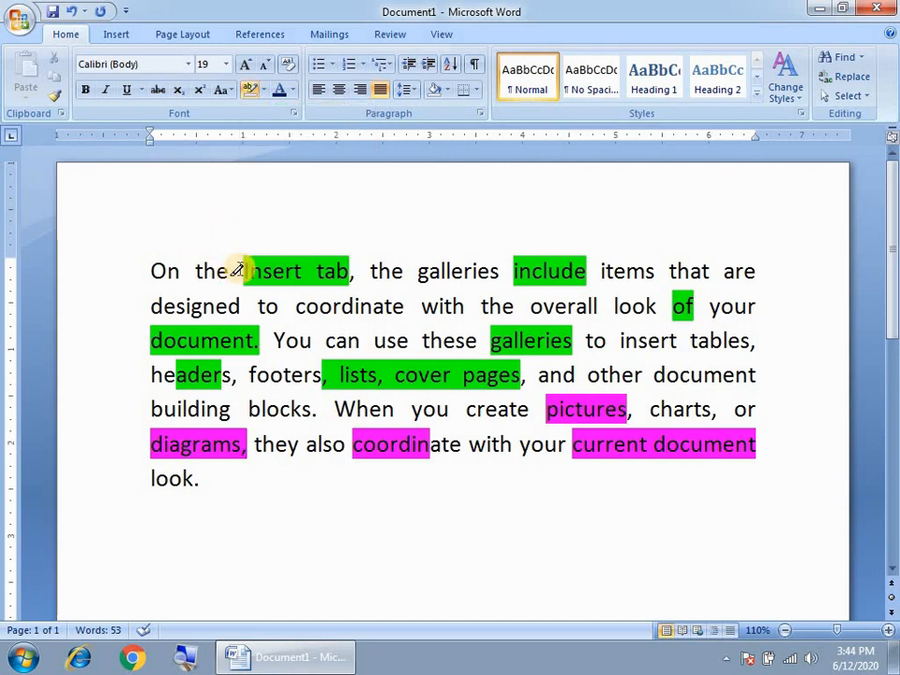
{"action": "left_click_drag", "start_coordinate": [238, 270], "coordinate": [352, 271]}
{"action": "left_click_drag", "start_coordinate": [497, 273], "coordinate": [591, 271]}
{"action": "mouse_move", "coordinate": [612, 309]}
{"action": "left_mouse_down"}
{"action": "mouse_move", "coordinate": [658, 297]}
{"action": "mouse_move", "coordinate": [698, 307]}
{"action": "left_mouse_up"}
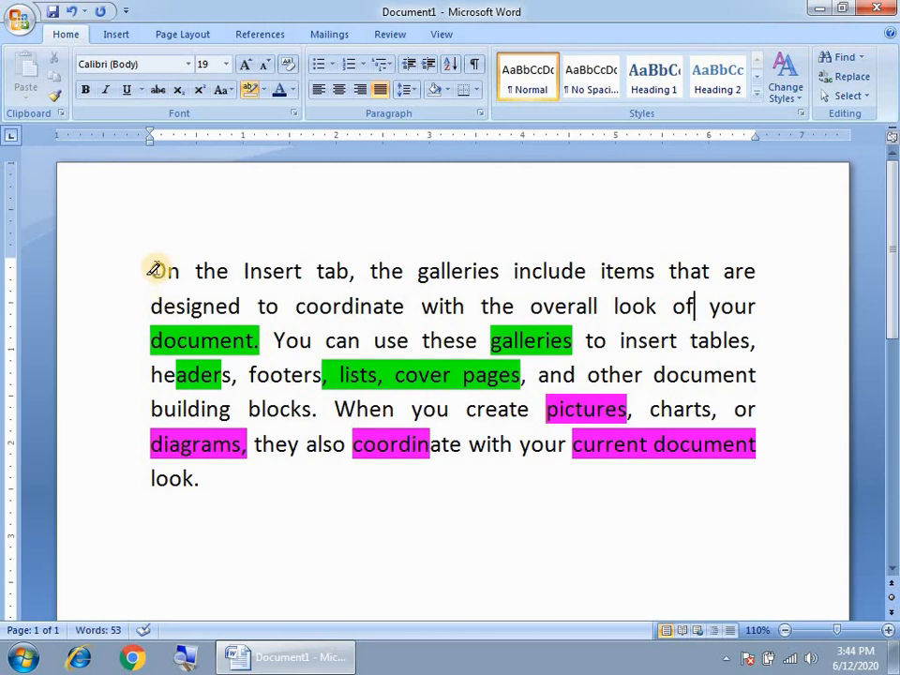
{"action": "mouse_move", "coordinate": [152, 271]}
{"action": "left_mouse_down"}
{"action": "mouse_move", "coordinate": [305, 376]}
{"action": "mouse_move", "coordinate": [447, 526]}
{"action": "left_mouse_up"}
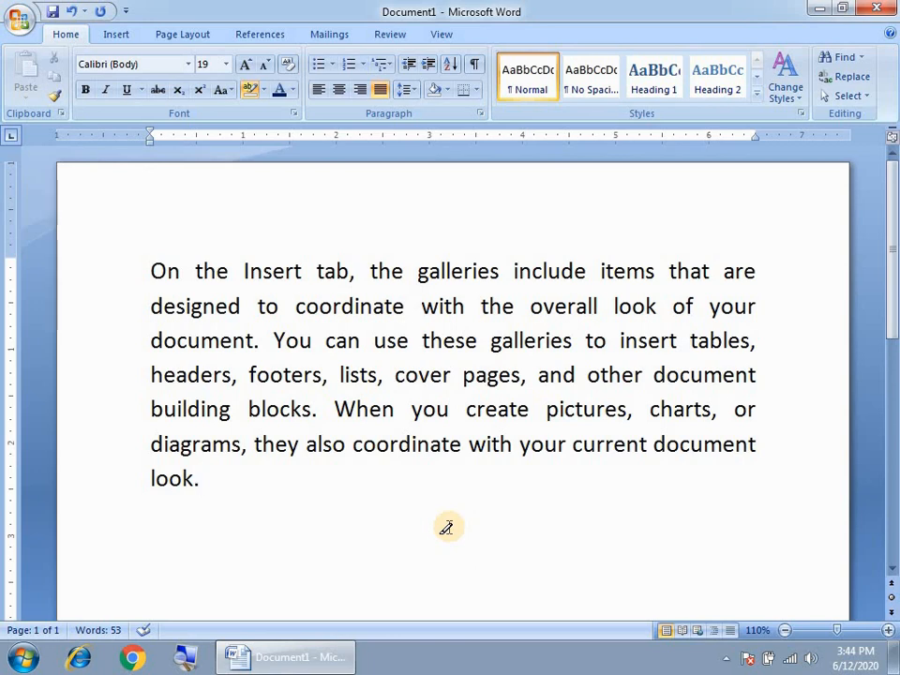
Highlight "galleries" in the first line and "use these galleries" in the third line in turquoise.
{"action": "left_click", "coordinate": [263, 91]}
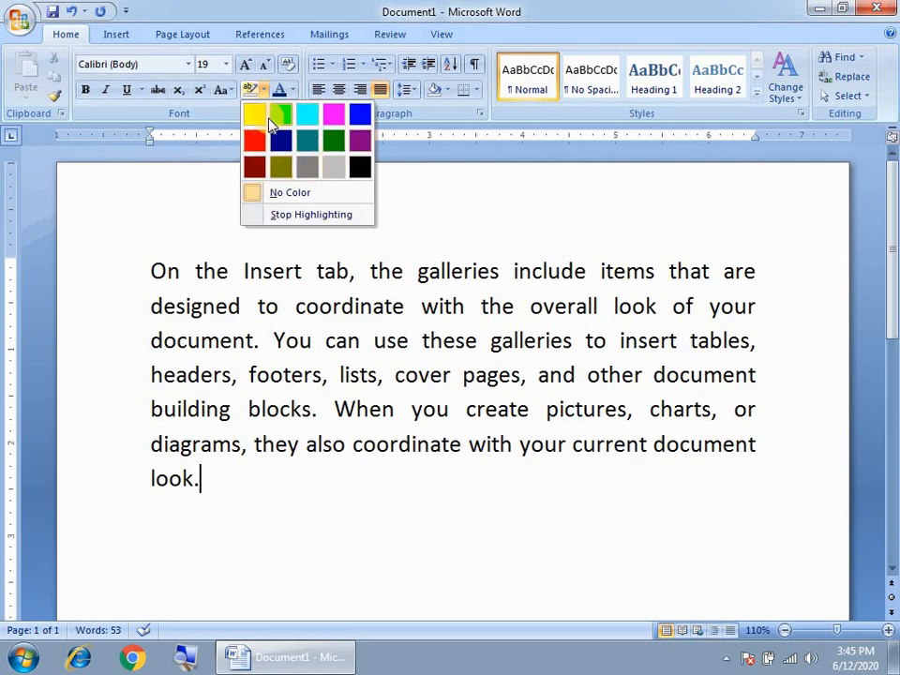
{"action": "left_click", "coordinate": [341, 244]}
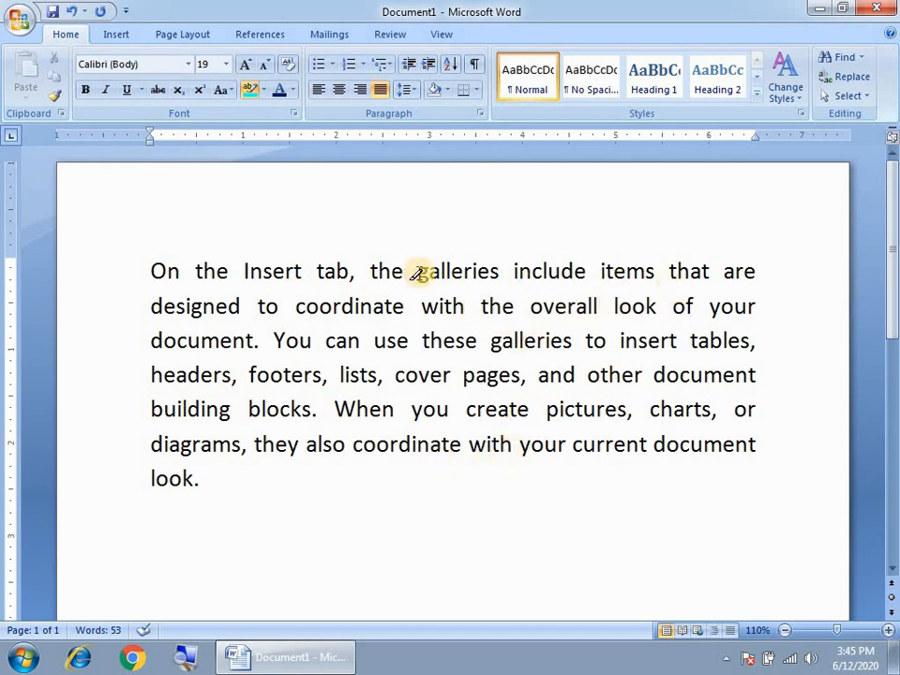
{"action": "left_click_drag", "start_coordinate": [419, 271], "coordinate": [499, 271]}
{"action": "left_click_drag", "start_coordinate": [375, 341], "coordinate": [573, 342]}
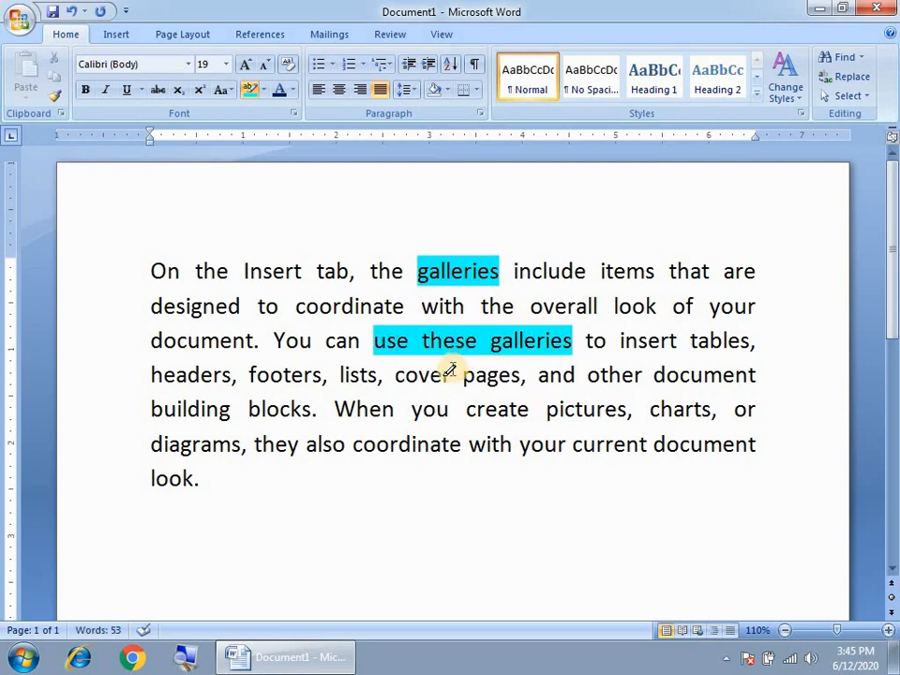
Stop the highlighter and clear the turquoise highlighting by applying No Color to the text from "the galleries" through "create".
{"action": "left_click", "coordinate": [265, 90]}
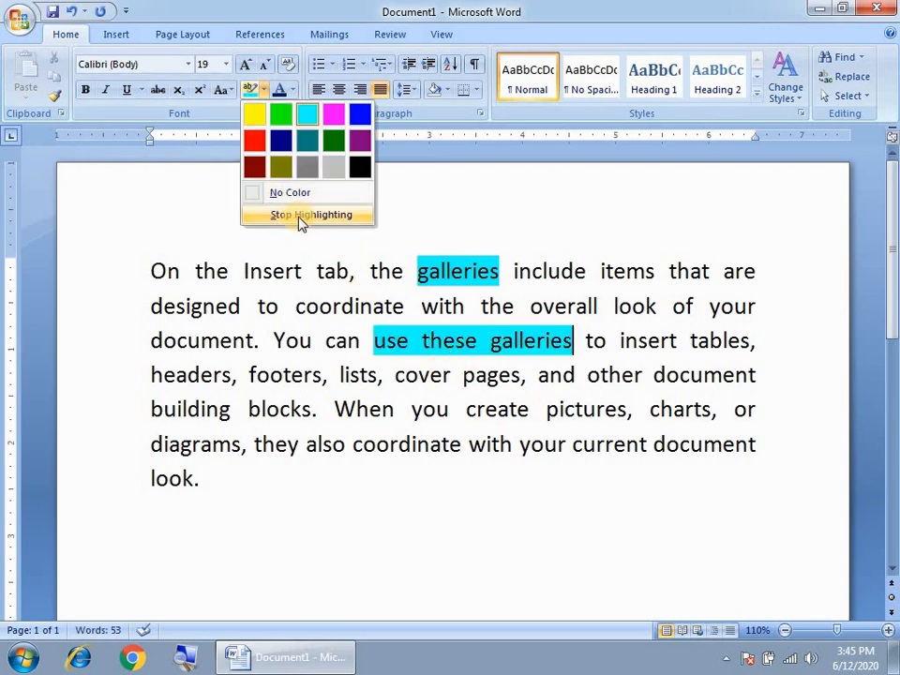
{"action": "left_click", "coordinate": [251, 93]}
{"action": "left_click", "coordinate": [367, 211]}
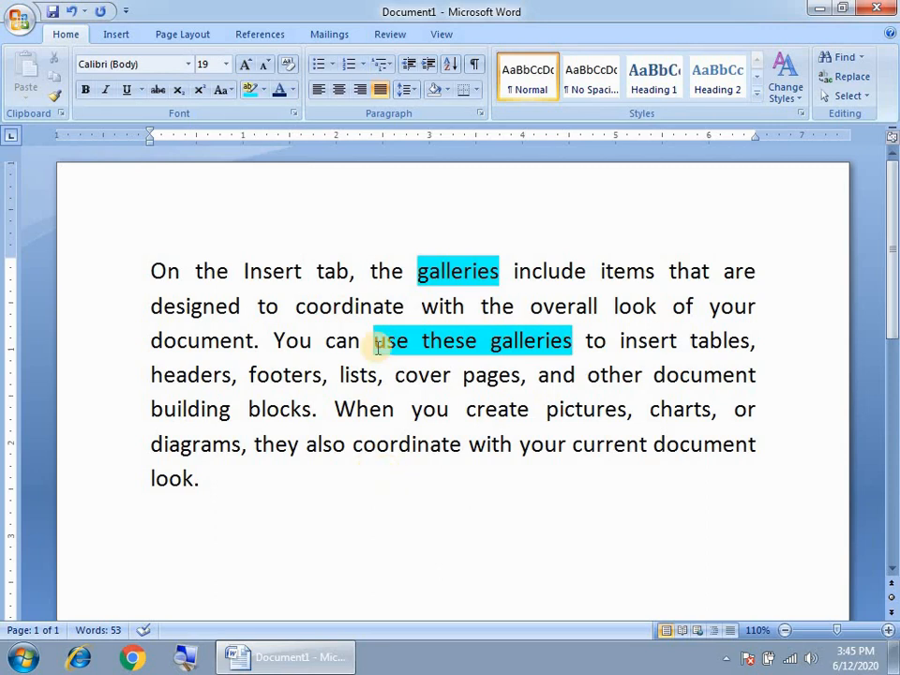
{"action": "left_click_drag", "start_coordinate": [380, 270], "coordinate": [528, 412]}
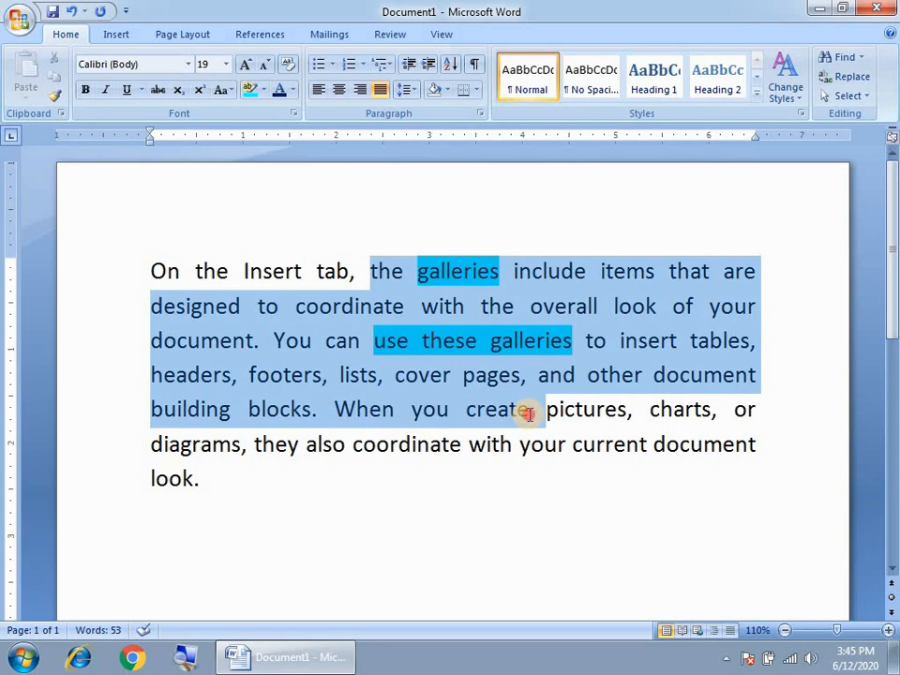
{"action": "left_click", "coordinate": [264, 91]}
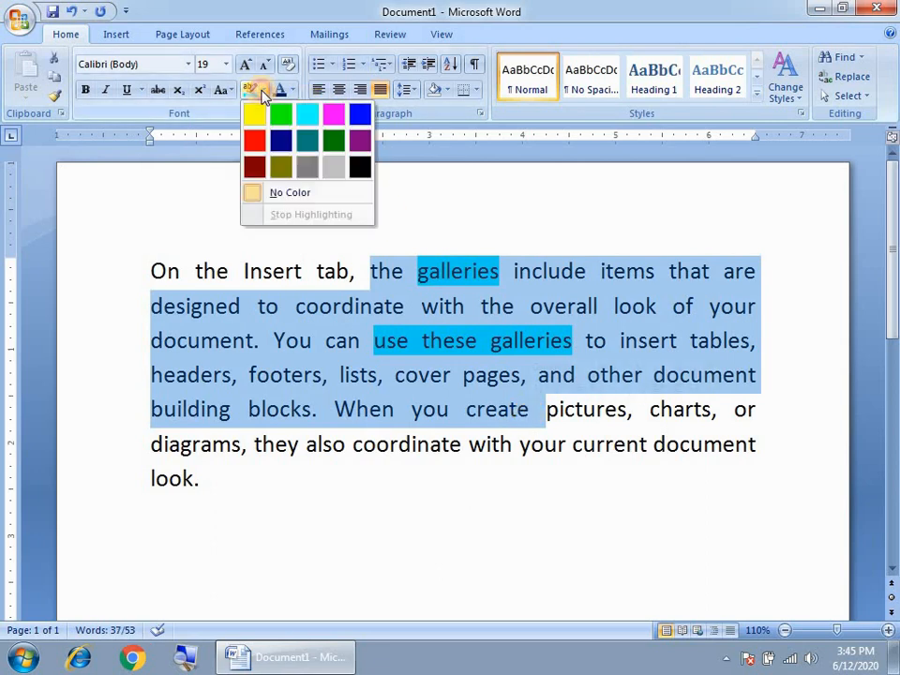
Break the paragraph after "galleri" in the first line and make the new first line bold, italic and underlined.
{"action": "left_click", "coordinate": [476, 273]}
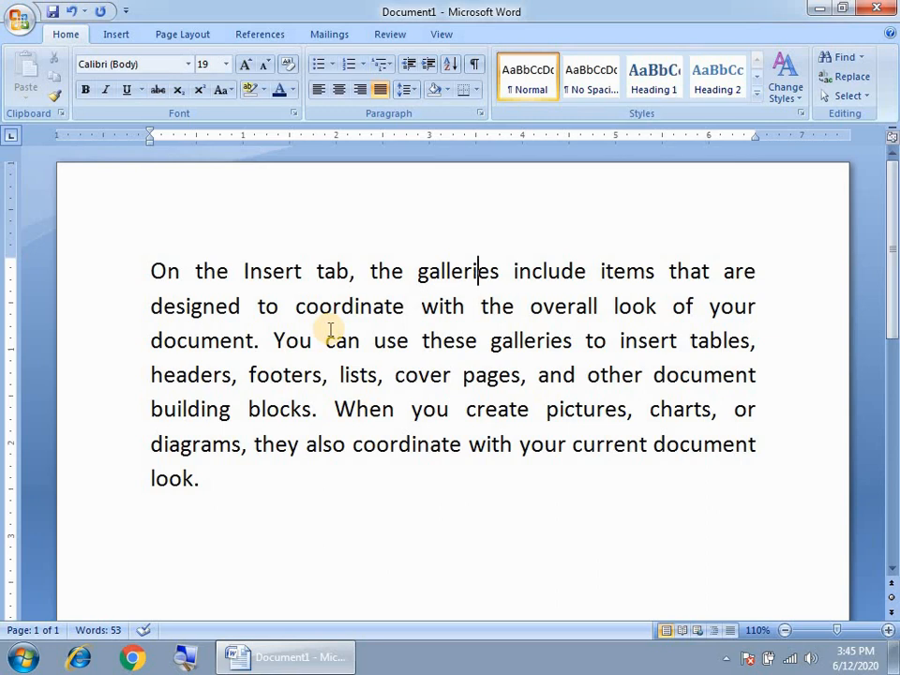
{"action": "key", "text": "Return"}
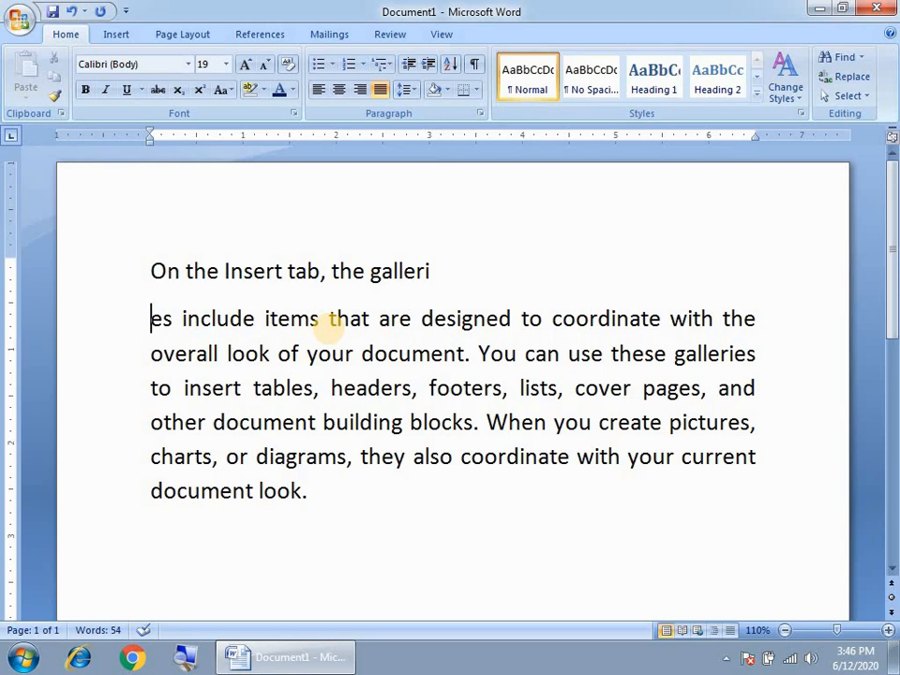
{"action": "left_click_drag", "start_coordinate": [448, 269], "coordinate": [157, 264]}
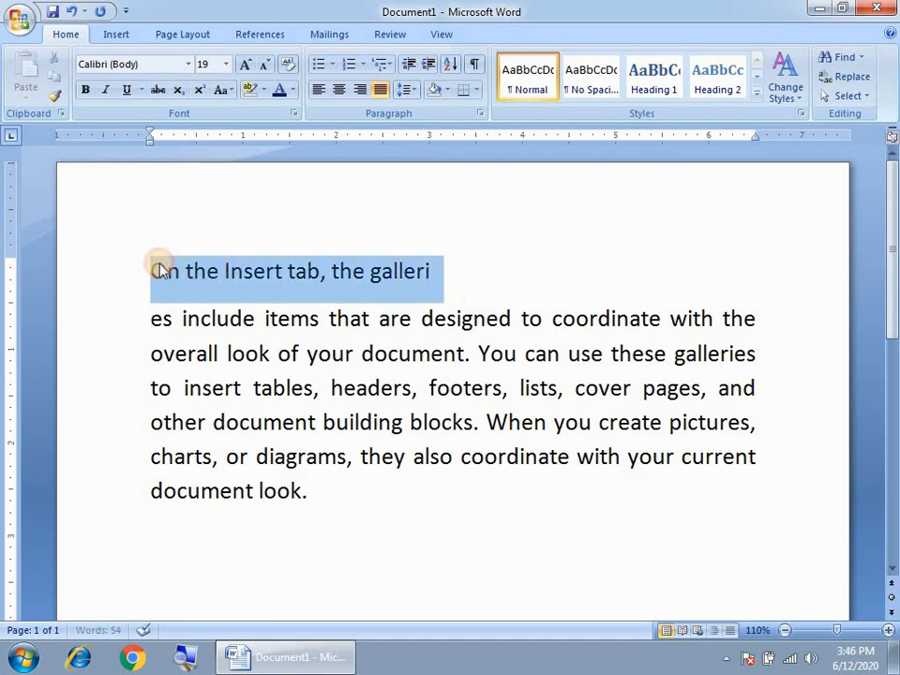
{"action": "left_click", "coordinate": [87, 92]}
{"action": "left_click", "coordinate": [106, 90]}
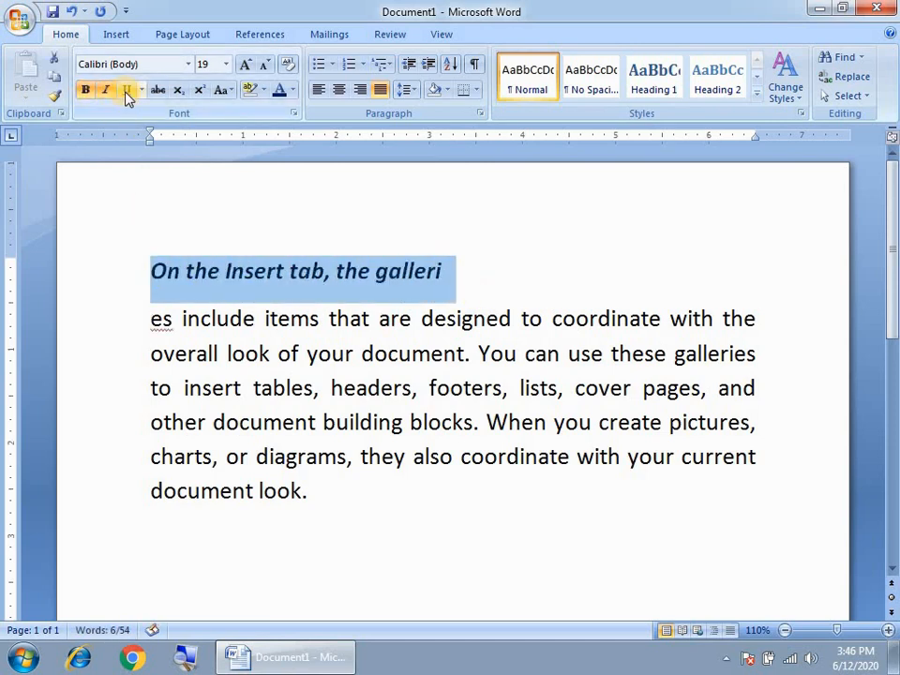
{"action": "left_click", "coordinate": [127, 90]}
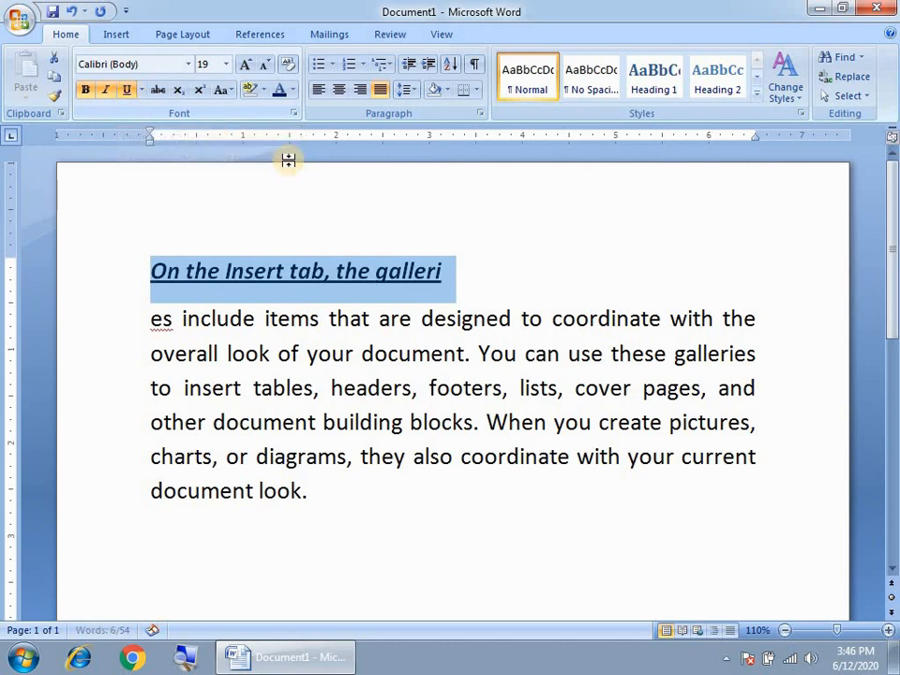
Enlarge the heading line "On the Insert tab, the galleri" to 36 points.
{"action": "left_click", "coordinate": [244, 66]}
{"action": "left_click", "coordinate": [243, 65]}
{"action": "left_click", "coordinate": [244, 66]}
{"action": "left_click", "coordinate": [244, 66]}
{"action": "left_click", "coordinate": [244, 66]}
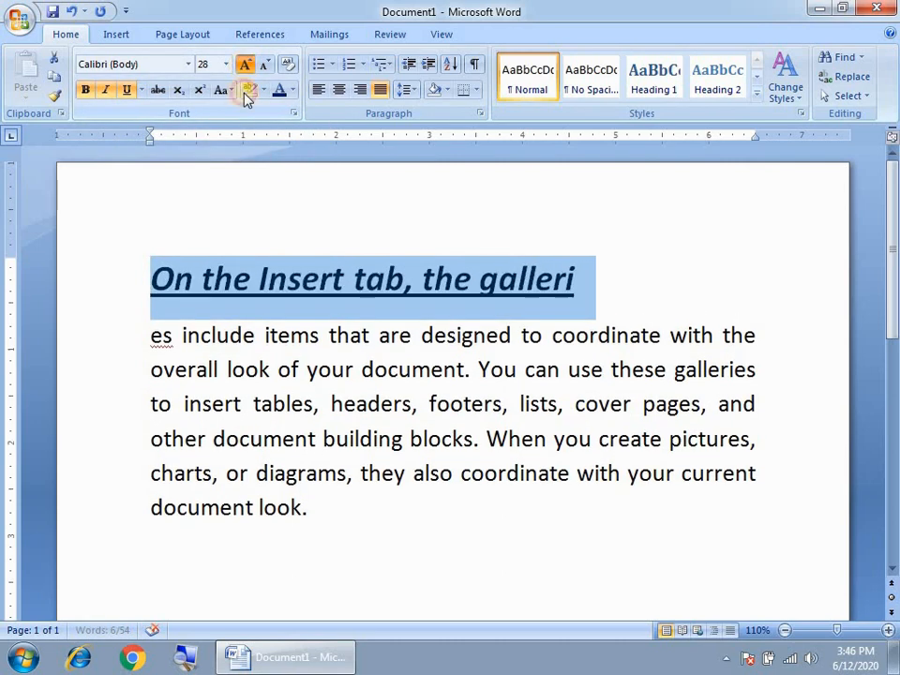
{"action": "left_click", "coordinate": [243, 66]}
{"action": "left_click", "coordinate": [525, 286]}
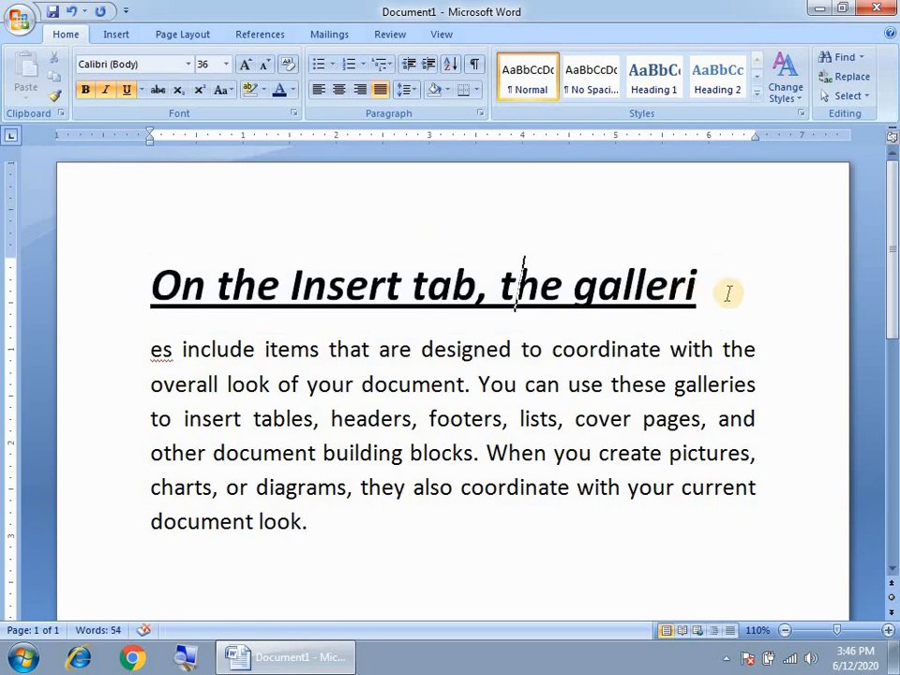
Change the heading line's font to Lucida Calligraphy and reduce its size to 26 points.
{"action": "left_click_drag", "start_coordinate": [728, 293], "coordinate": [100, 241]}
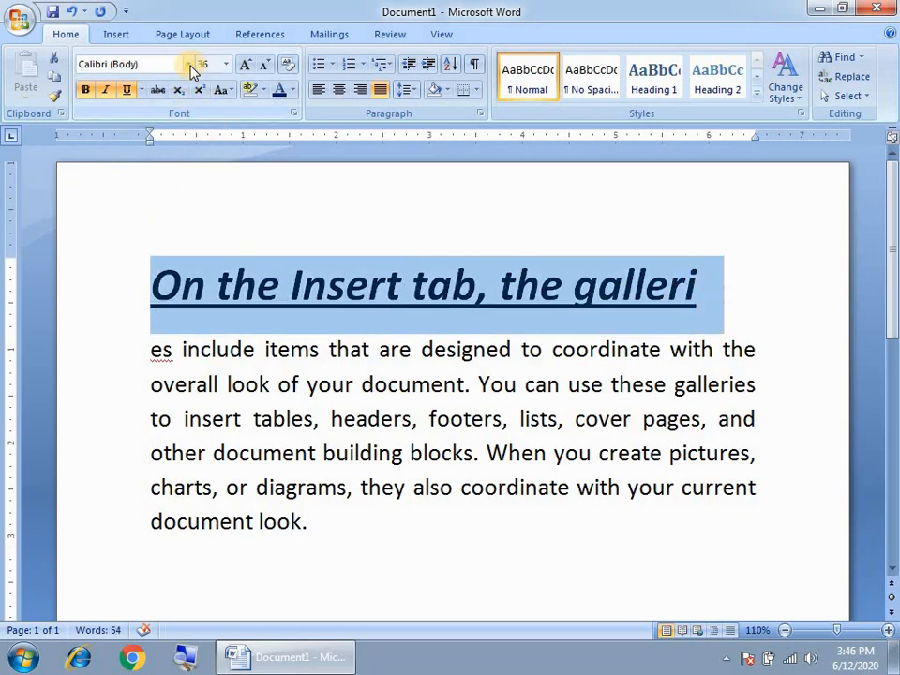
{"action": "left_click", "coordinate": [188, 63]}
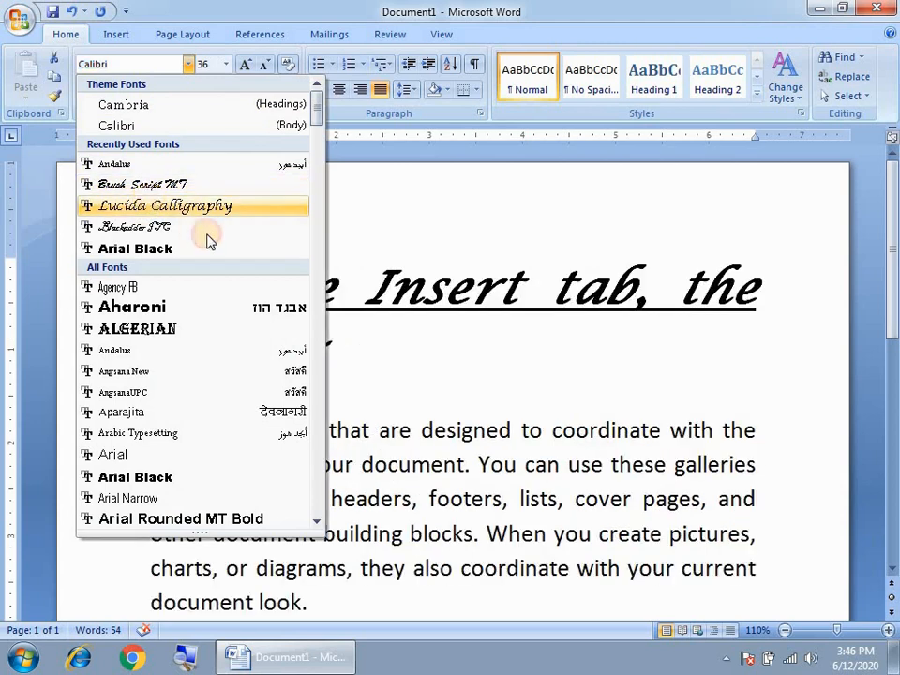
{"action": "left_click", "coordinate": [188, 207]}
{"action": "left_click_drag", "start_coordinate": [324, 361], "coordinate": [178, 258]}
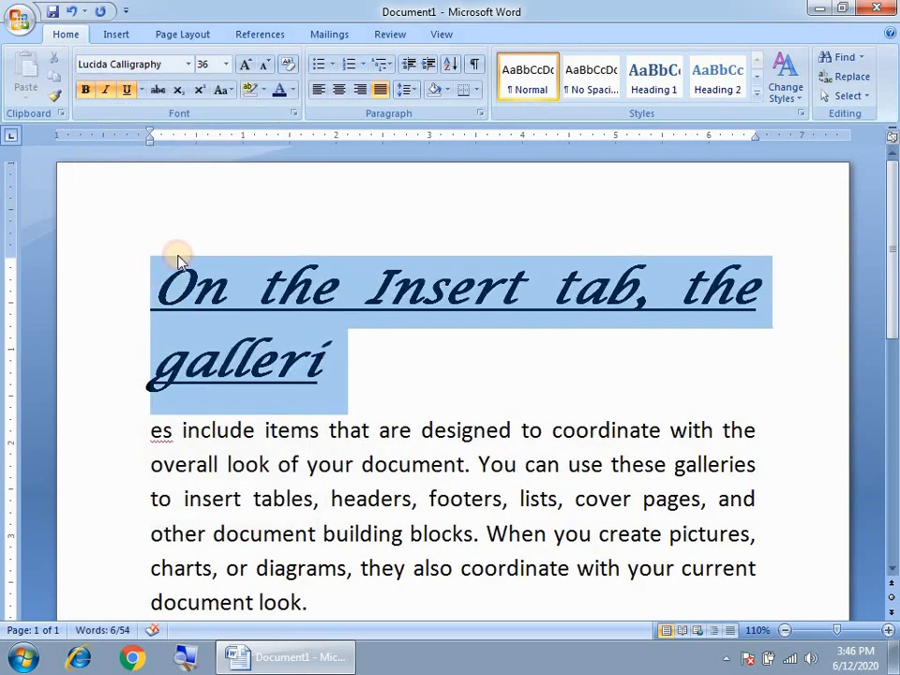
{"action": "left_click", "coordinate": [265, 64]}
{"action": "left_click", "coordinate": [265, 64]}
{"action": "left_click", "coordinate": [426, 407]}
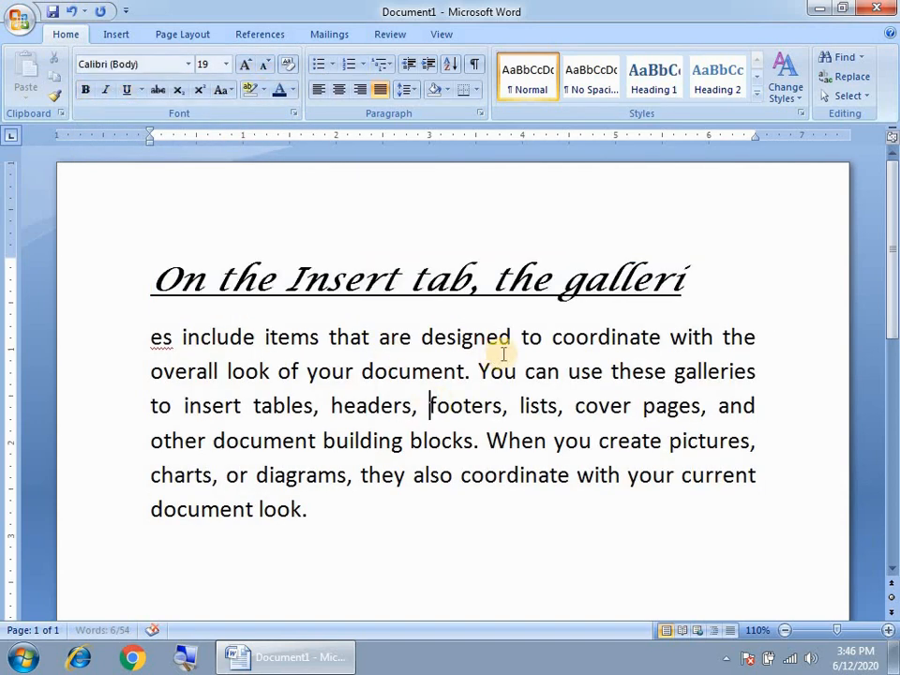
Color the whole heading line's text with the standard red font color.
{"action": "left_click_drag", "start_coordinate": [699, 282], "coordinate": [160, 267]}
{"action": "left_click", "coordinate": [369, 317]}
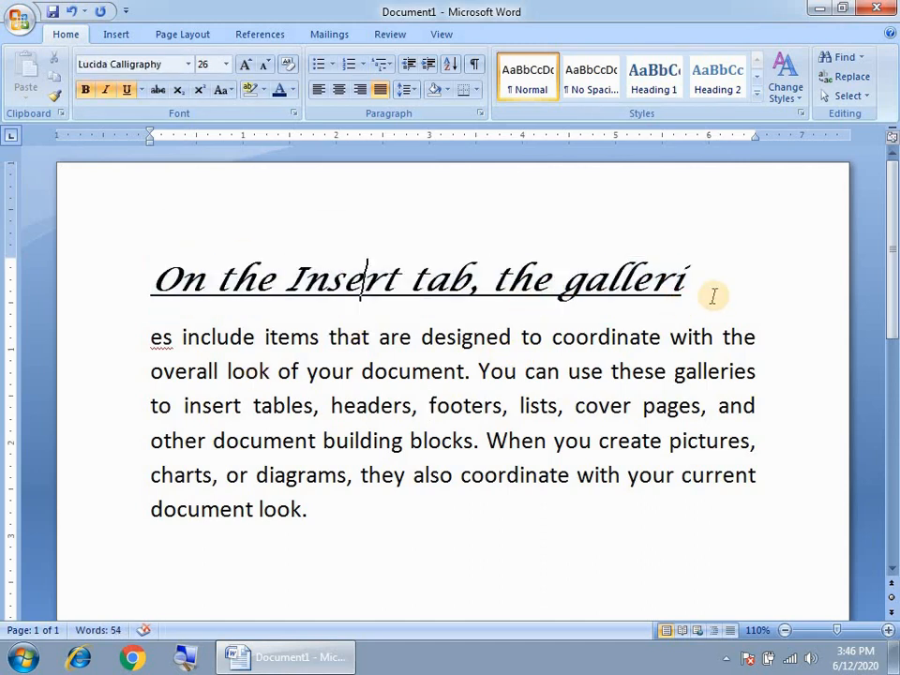
{"action": "left_click_drag", "start_coordinate": [710, 290], "coordinate": [663, 281]}
{"action": "left_click", "coordinate": [172, 283]}
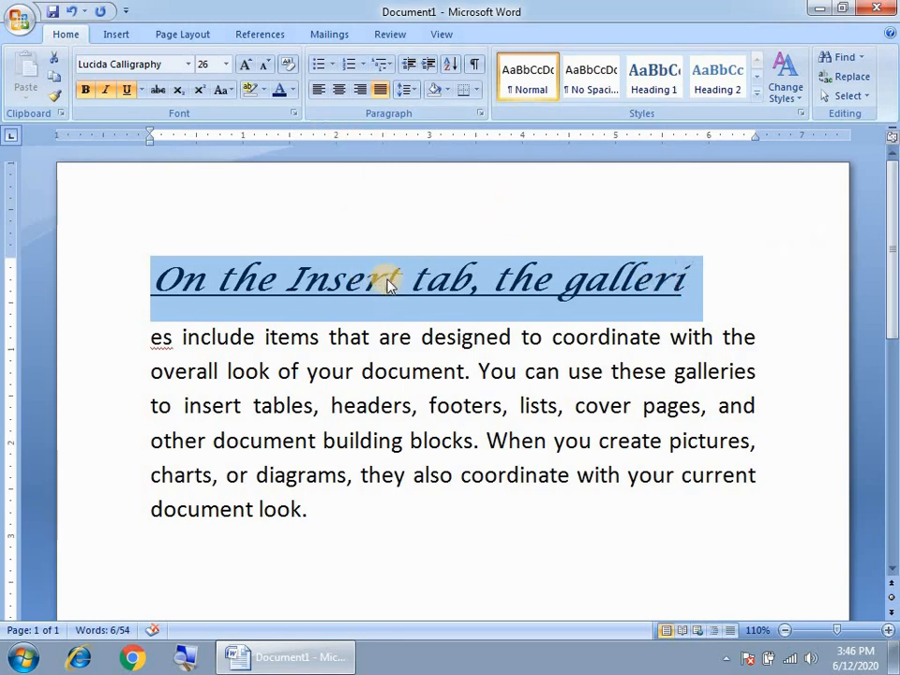
{"action": "left_click", "coordinate": [294, 90]}
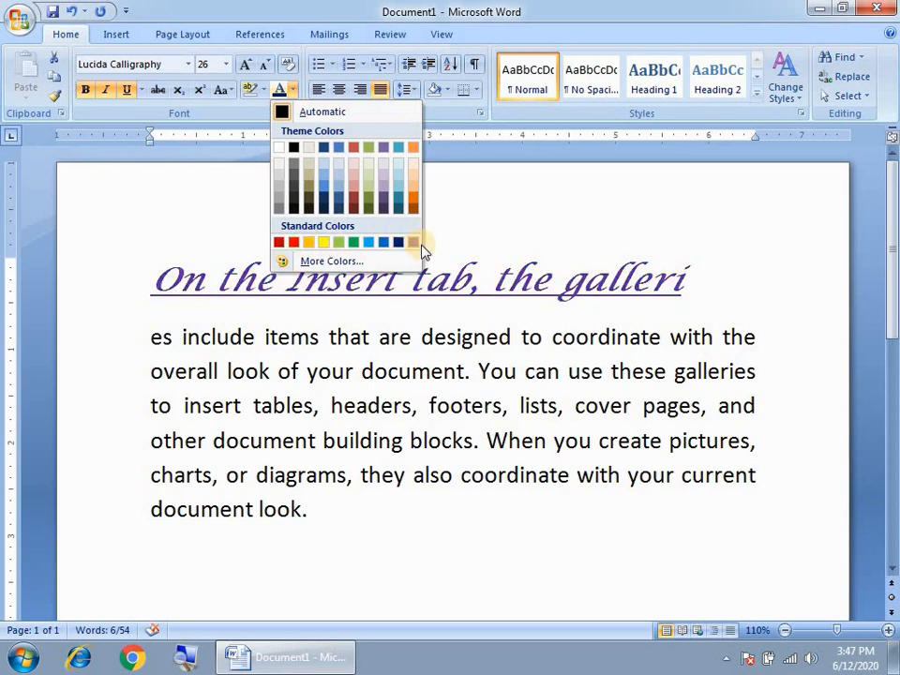
{"action": "left_click", "coordinate": [295, 244]}
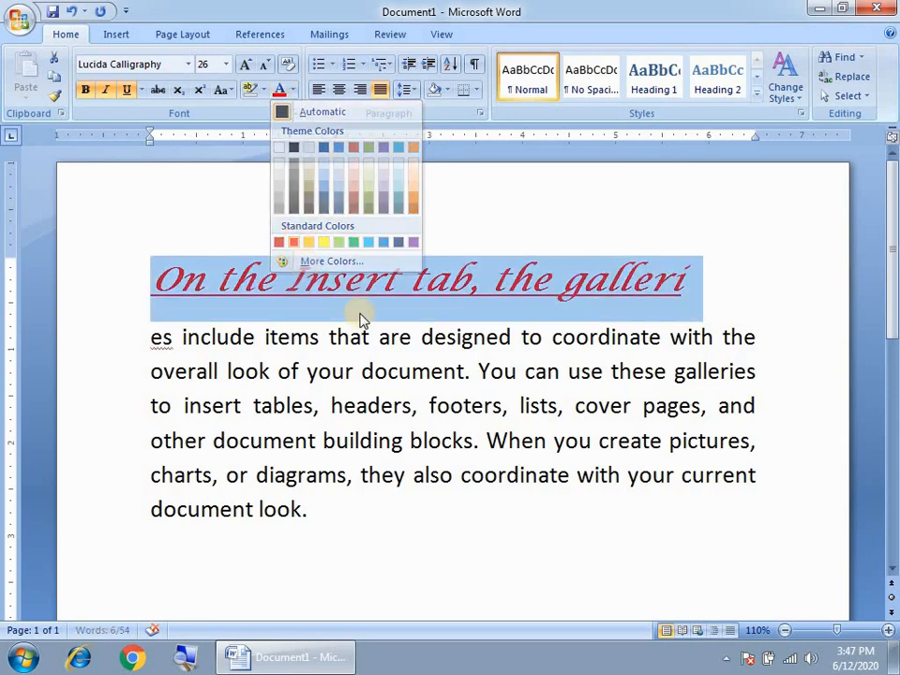
{"action": "left_click", "coordinate": [413, 373]}
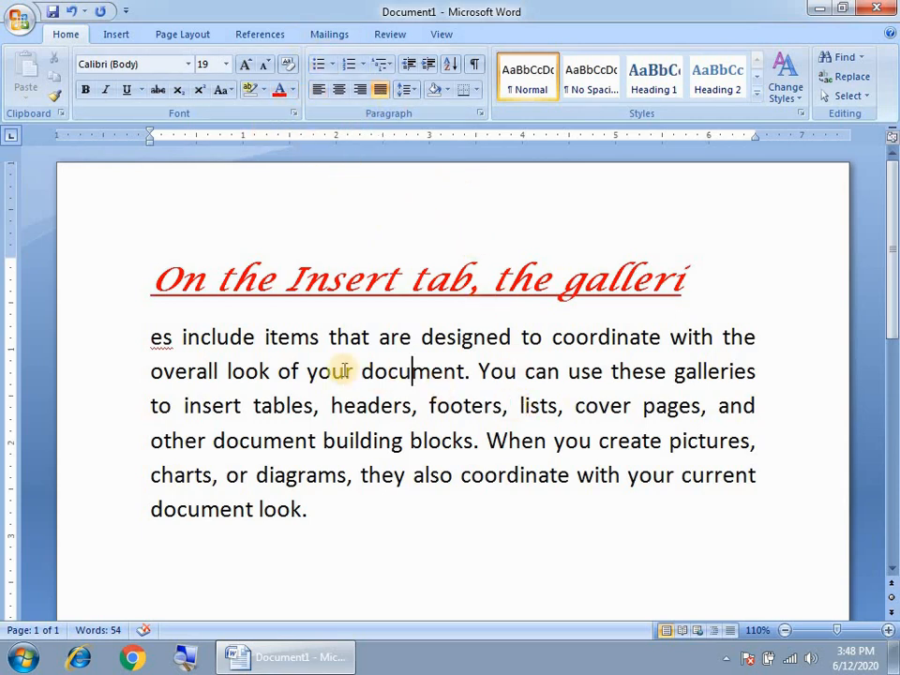
Select the first two lines of the body paragraph and choose red from the extended standard font colors.
{"action": "left_click_drag", "start_coordinate": [148, 337], "coordinate": [759, 369]}
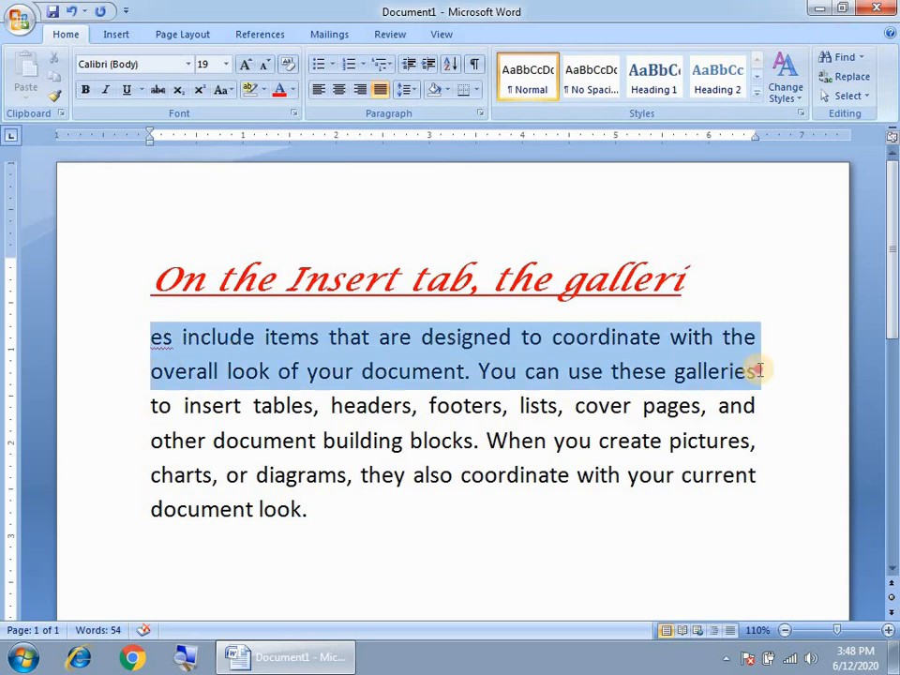
{"action": "left_click", "coordinate": [293, 91]}
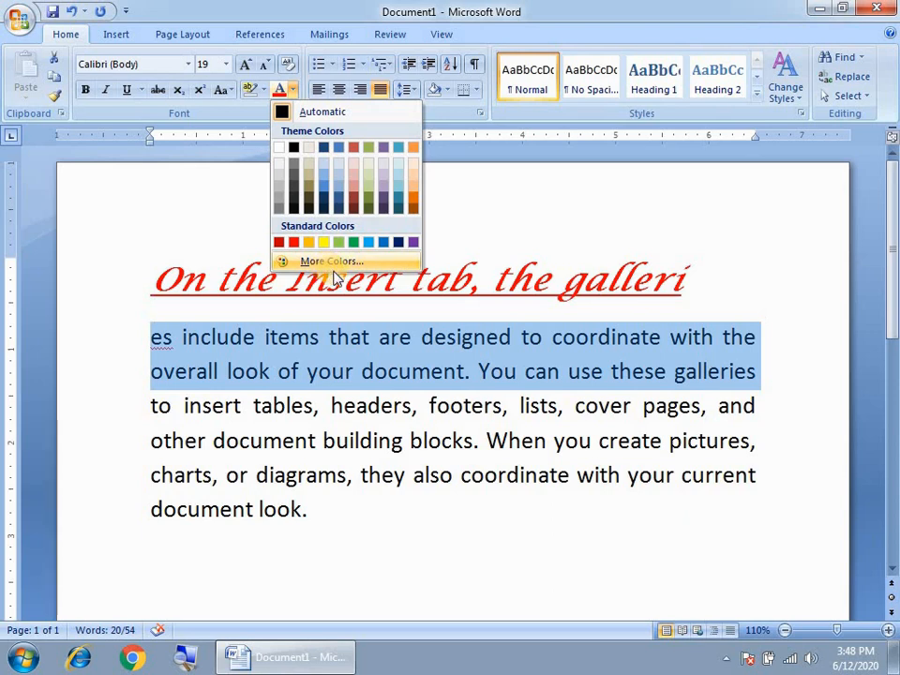
{"action": "left_click", "coordinate": [330, 263]}
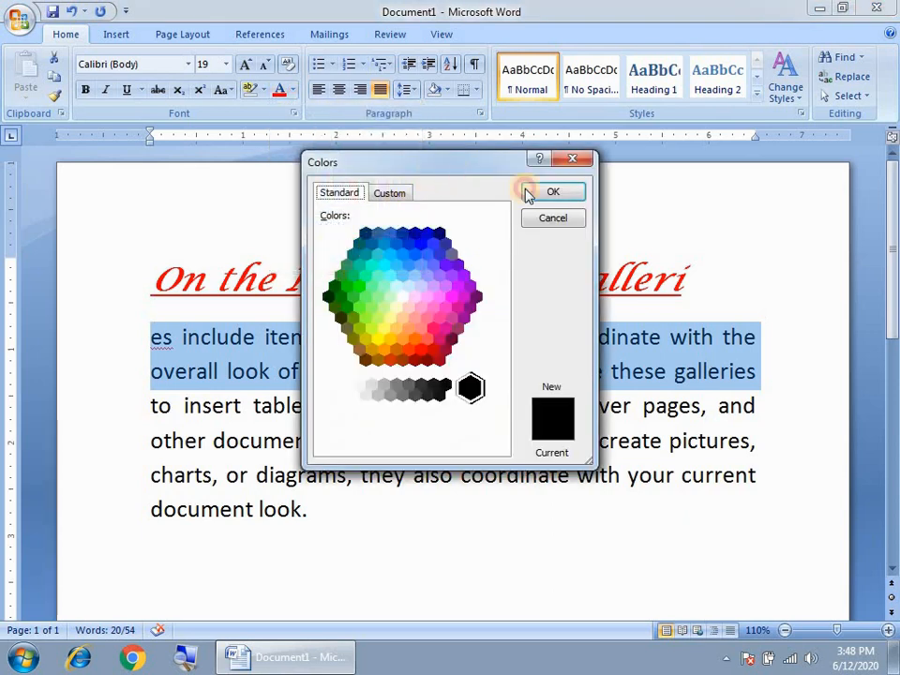
{"action": "left_click_drag", "start_coordinate": [450, 161], "coordinate": [544, 180]}
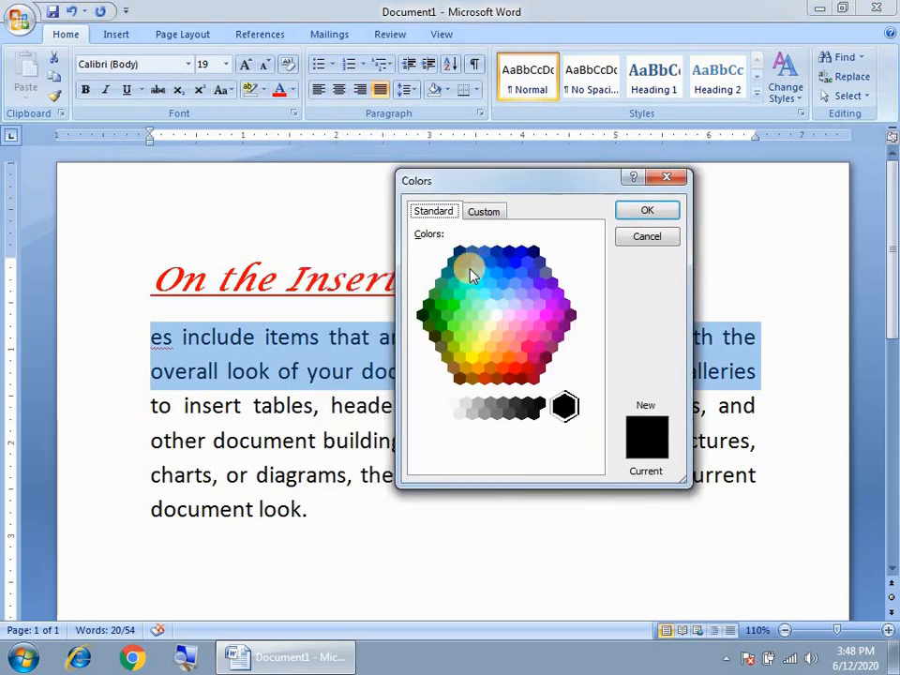
{"action": "left_click", "coordinate": [515, 368]}
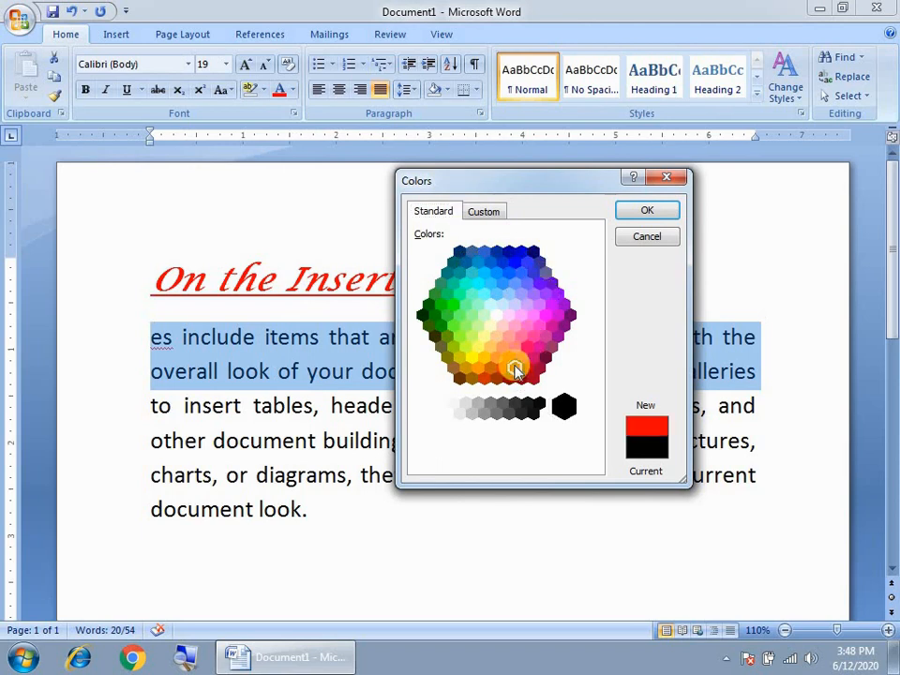
Mix a custom dark green font color, RGB 3, 159, 22, and apply it to the selected two lines.
{"action": "left_click", "coordinate": [484, 214]}
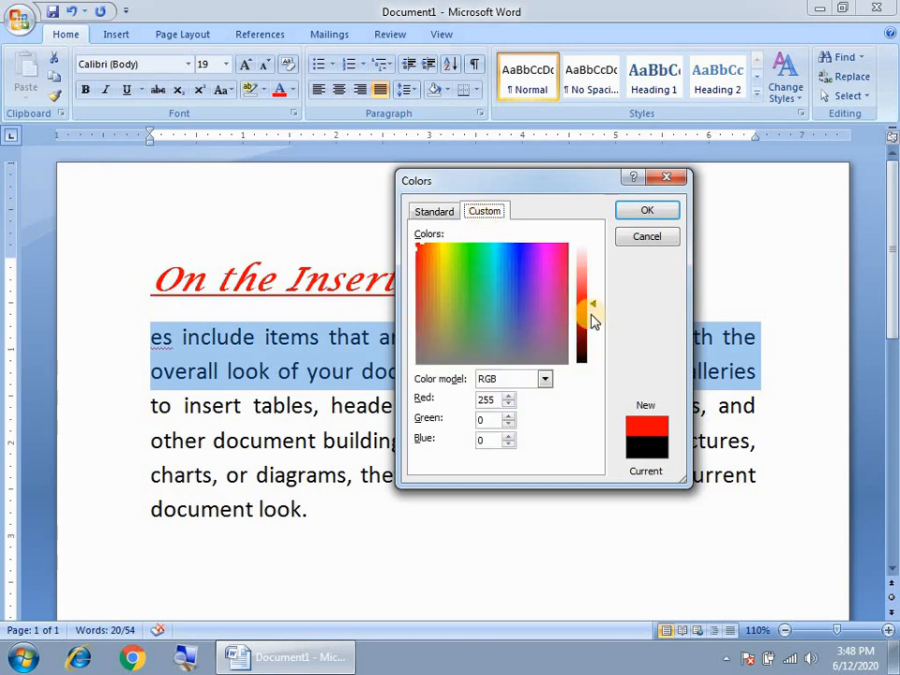
{"action": "mouse_move", "coordinate": [594, 306]}
{"action": "left_mouse_down"}
{"action": "mouse_move", "coordinate": [591, 279]}
{"action": "mouse_move", "coordinate": [595, 304]}
{"action": "left_mouse_up"}
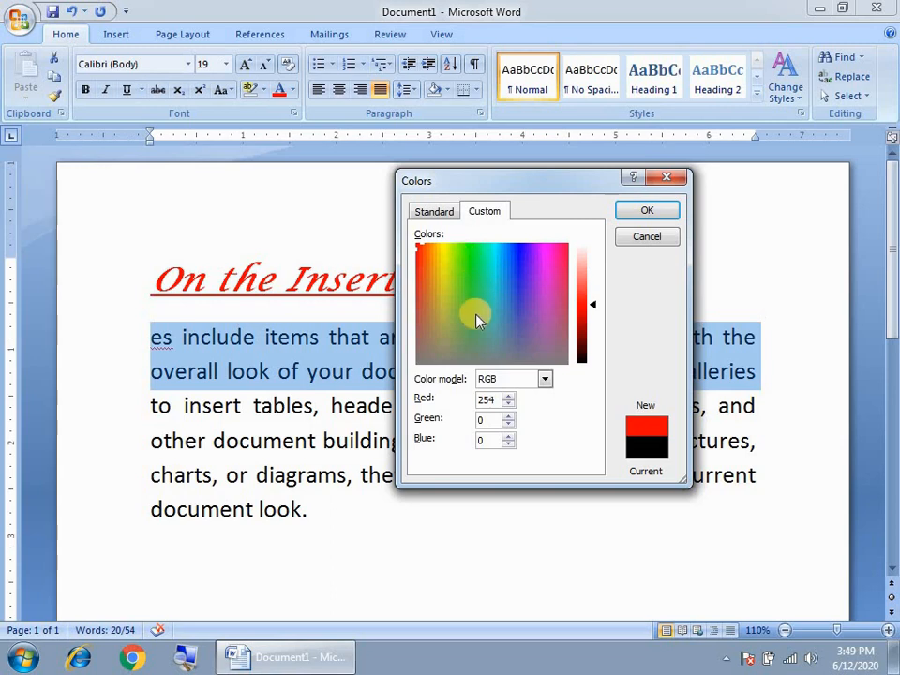
{"action": "left_click", "coordinate": [470, 248]}
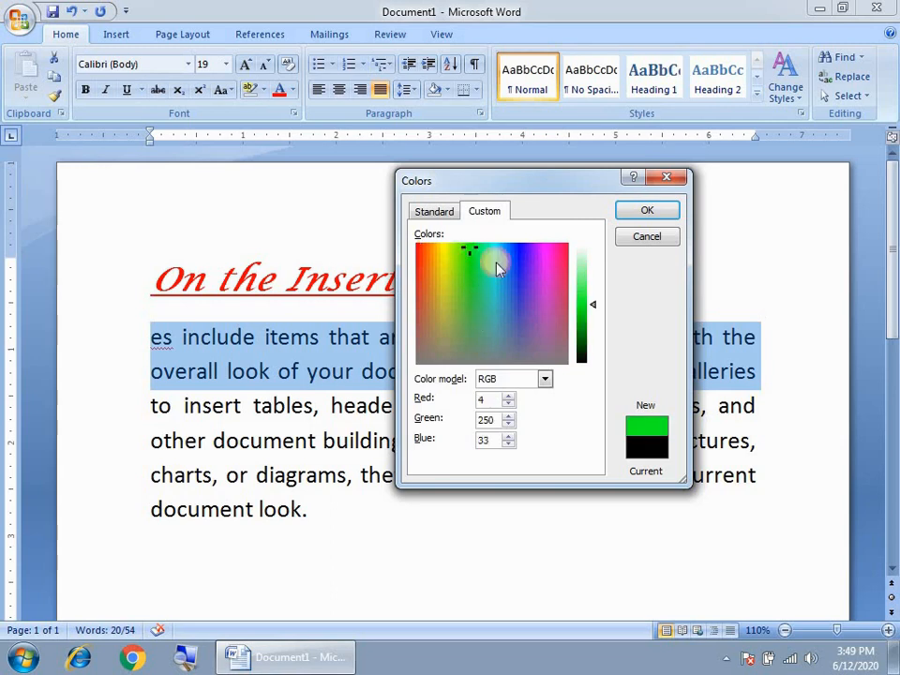
{"action": "mouse_move", "coordinate": [595, 307]}
{"action": "left_mouse_down"}
{"action": "mouse_move", "coordinate": [594, 350]}
{"action": "mouse_move", "coordinate": [586, 290]}
{"action": "mouse_move", "coordinate": [587, 301]}
{"action": "left_mouse_up"}
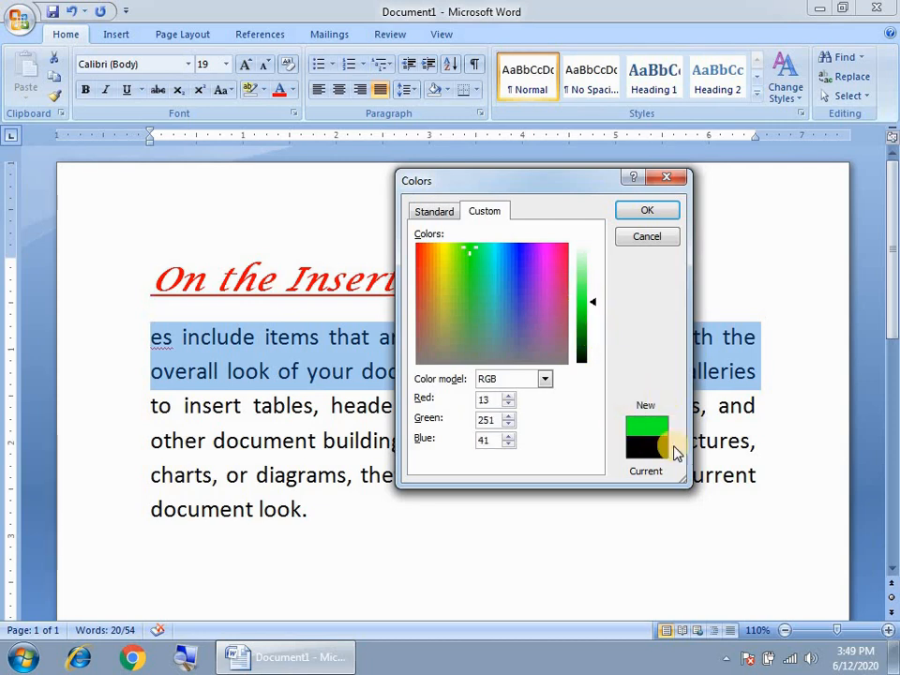
{"action": "left_click_drag", "start_coordinate": [590, 301], "coordinate": [591, 266]}
{"action": "left_click", "coordinate": [589, 292]}
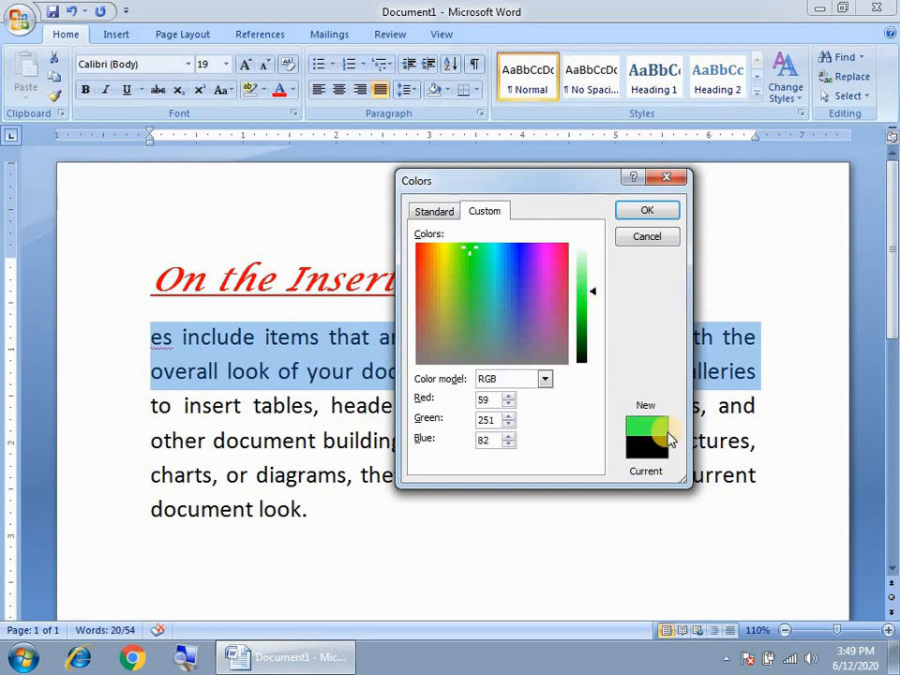
{"action": "left_click_drag", "start_coordinate": [600, 298], "coordinate": [600, 325]}
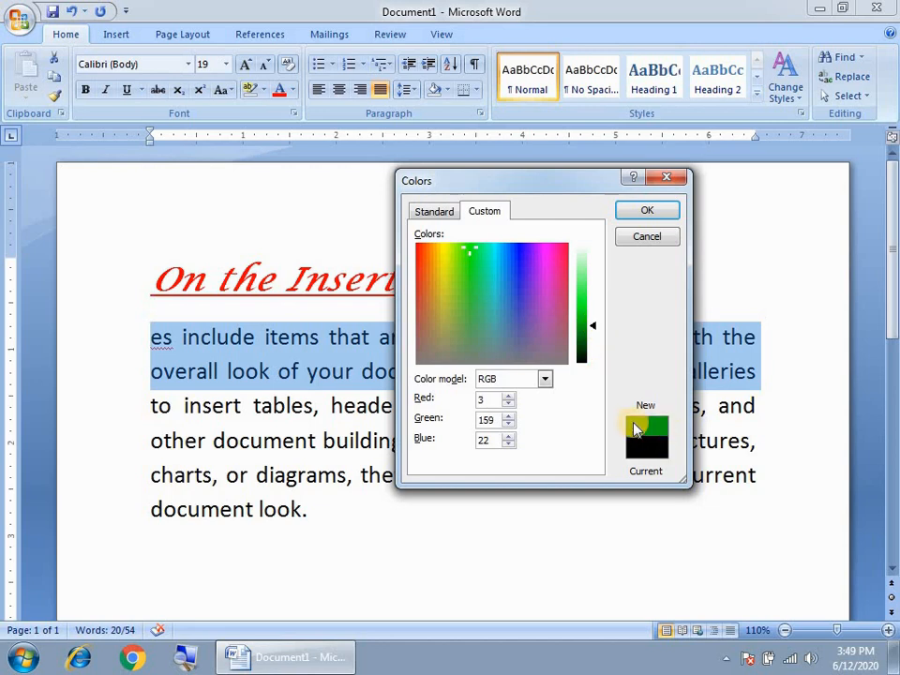
{"action": "left_click", "coordinate": [639, 215]}
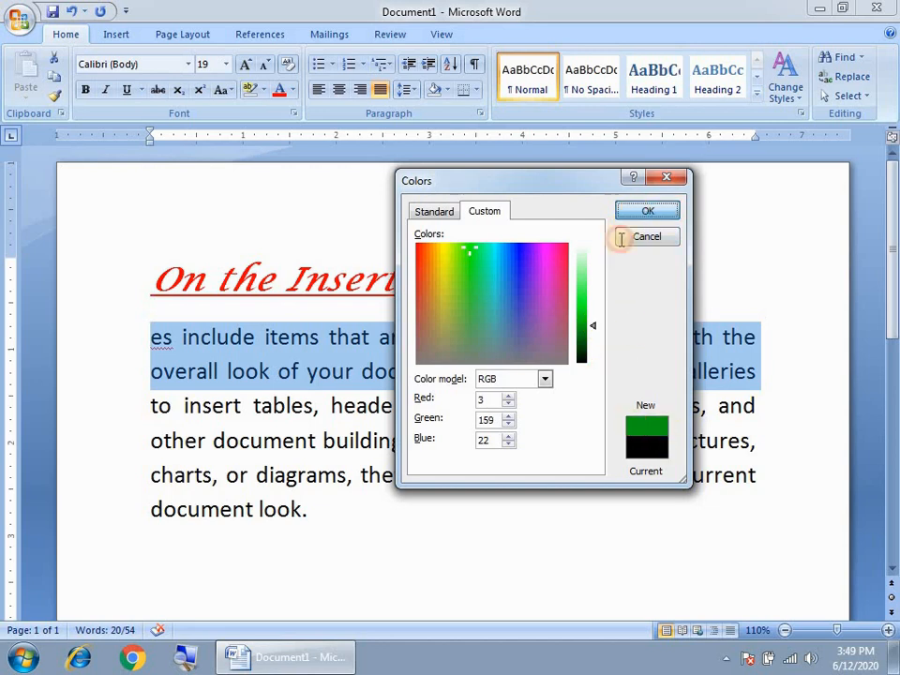
{"action": "left_click", "coordinate": [504, 404]}
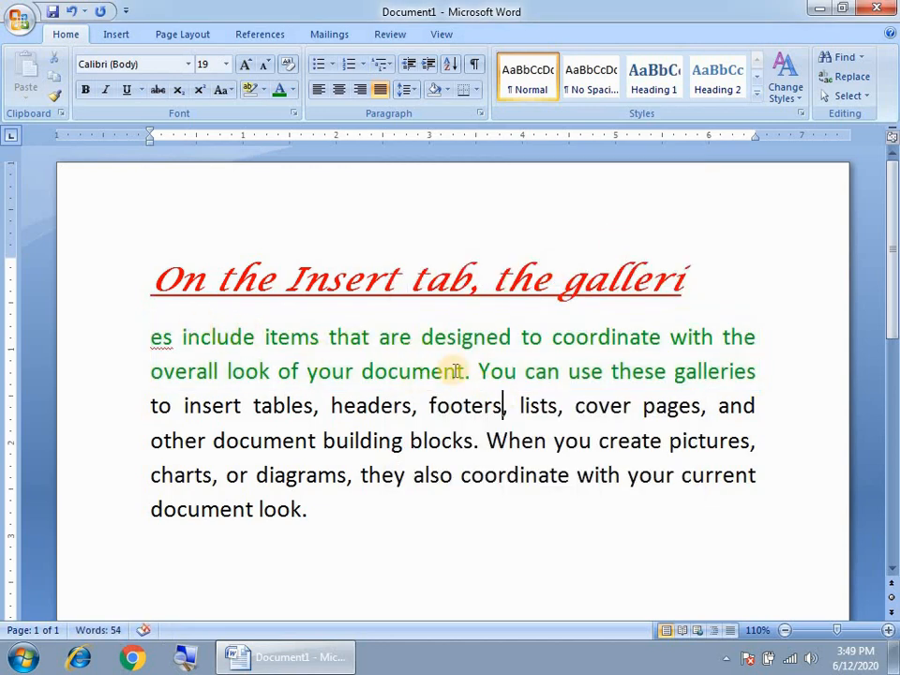
{"action": "left_click_drag", "start_coordinate": [372, 329], "coordinate": [547, 353]}
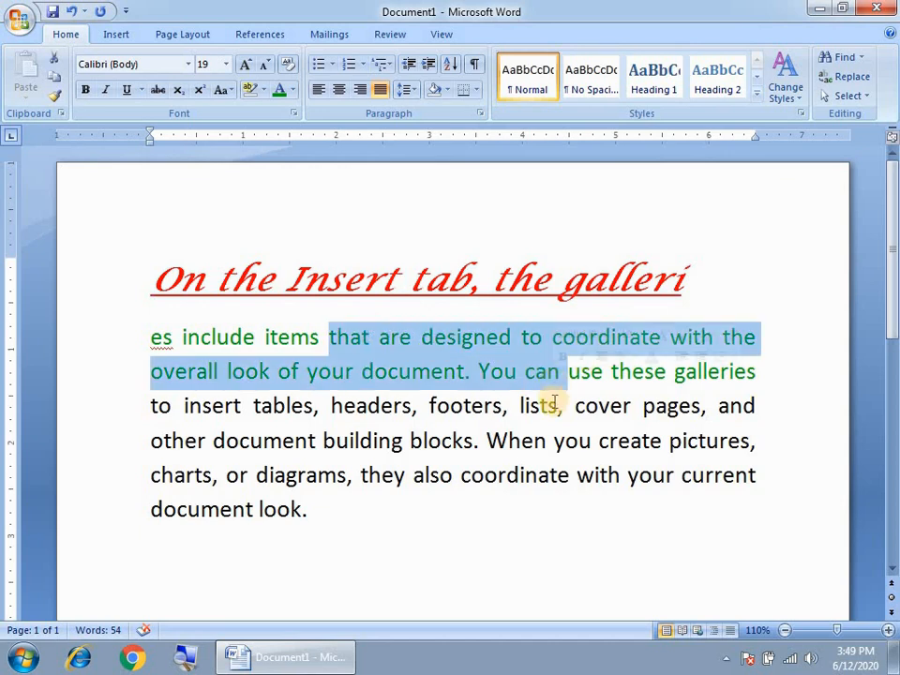
{"action": "left_click", "coordinate": [533, 354]}
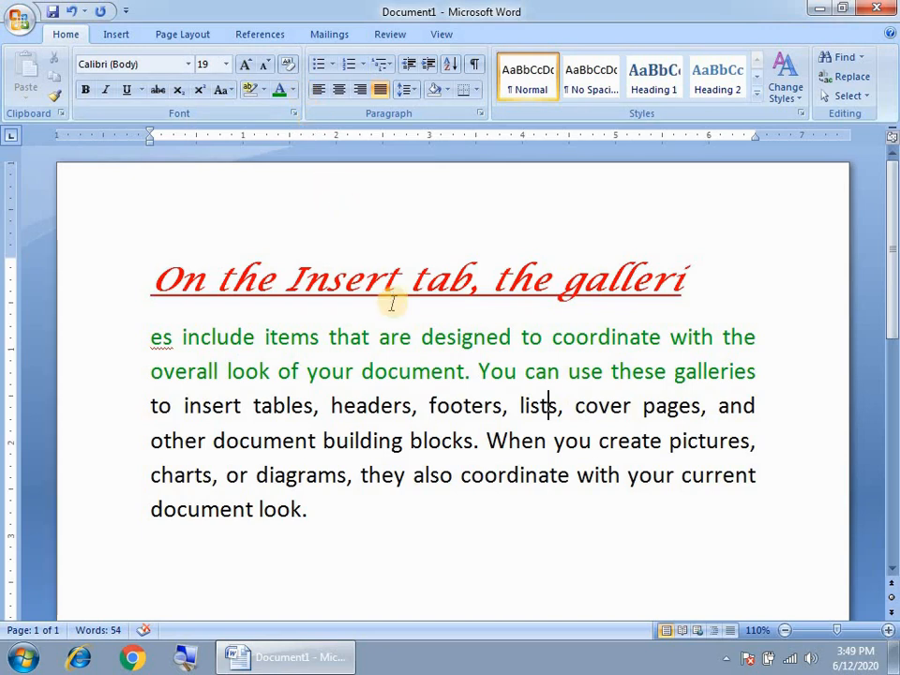
Color the last four lines of the body paragraph dark blue using the extended standard font colors.
{"action": "left_click_drag", "start_coordinate": [309, 509], "coordinate": [150, 405]}
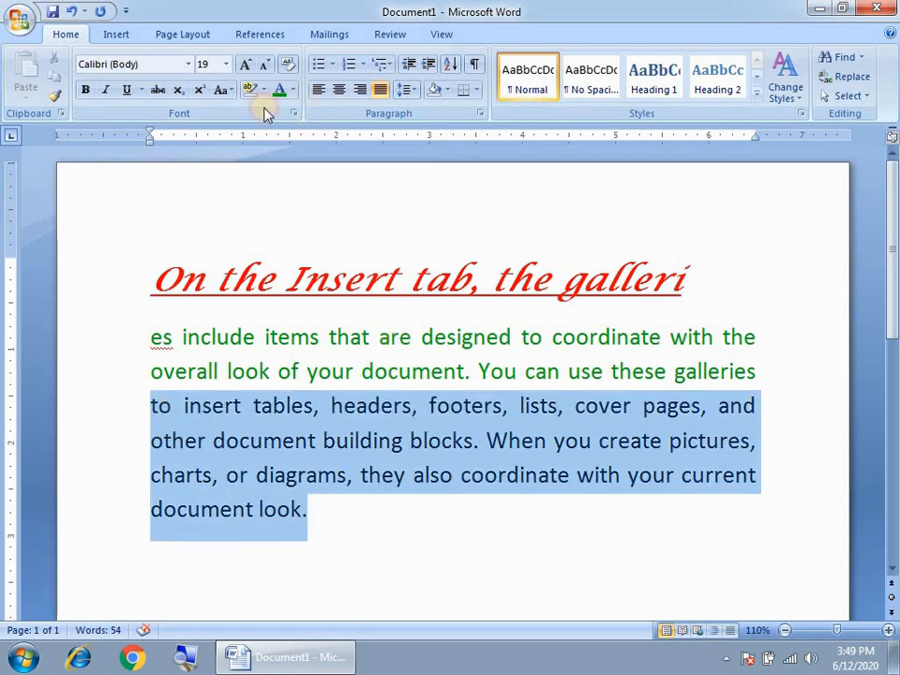
{"action": "left_click", "coordinate": [293, 90]}
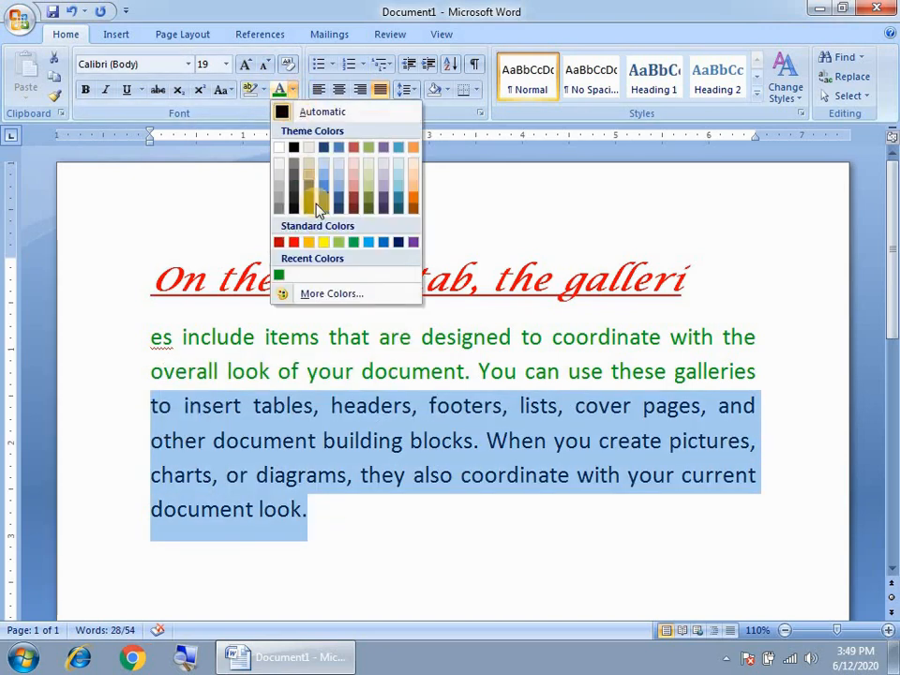
{"action": "left_click", "coordinate": [319, 293]}
{"action": "left_click", "coordinate": [478, 281]}
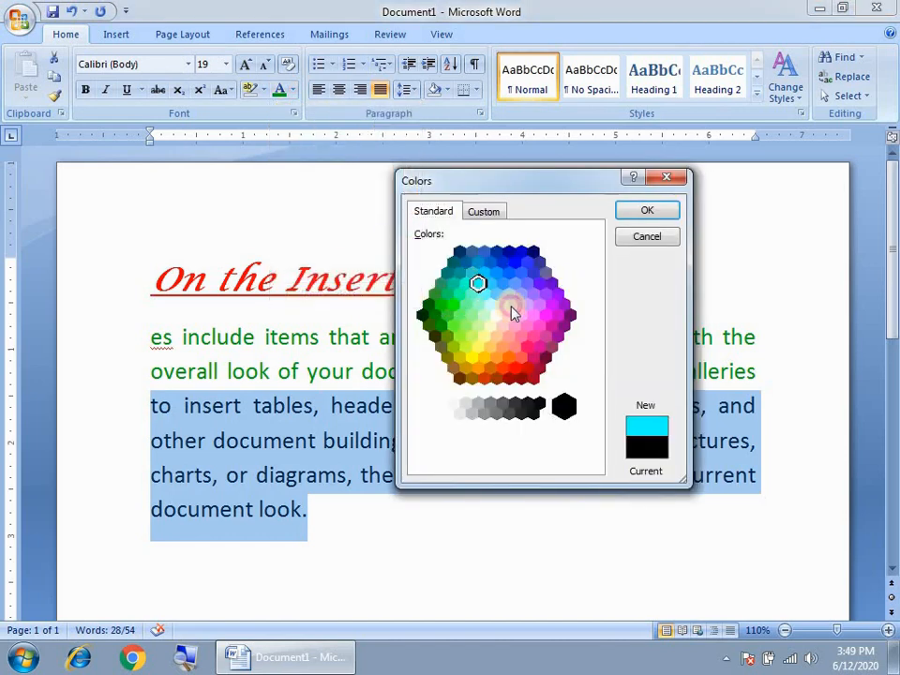
{"action": "left_click", "coordinate": [521, 315]}
{"action": "left_click", "coordinate": [483, 356]}
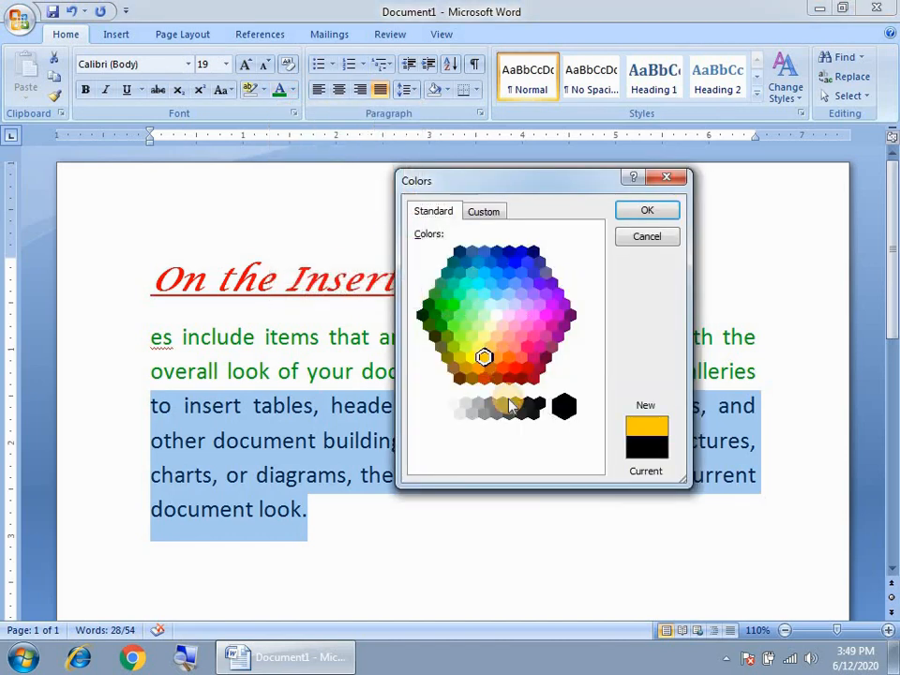
{"action": "left_click", "coordinate": [434, 314]}
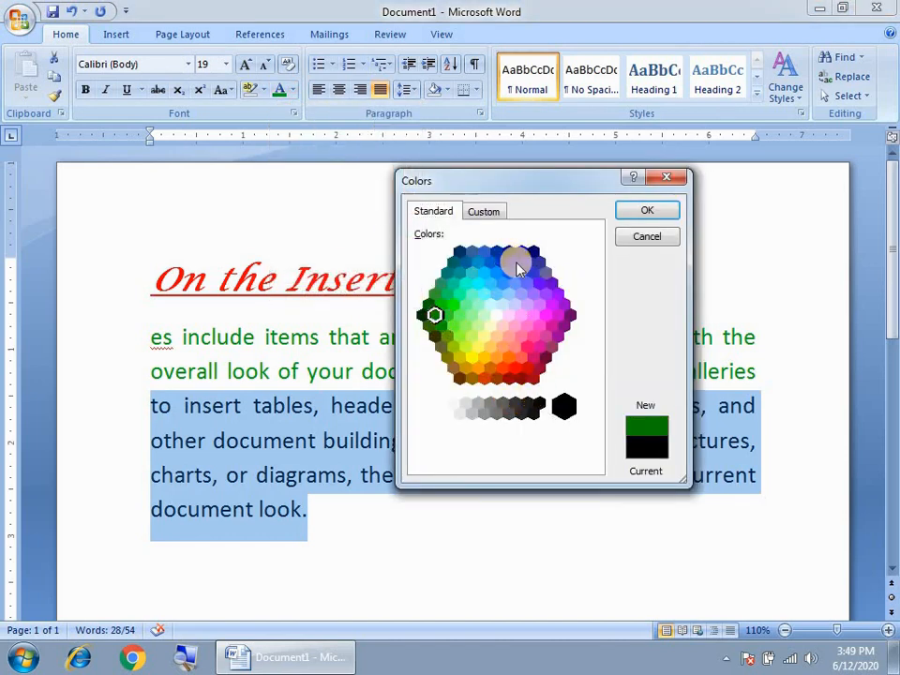
{"action": "left_click", "coordinate": [516, 263]}
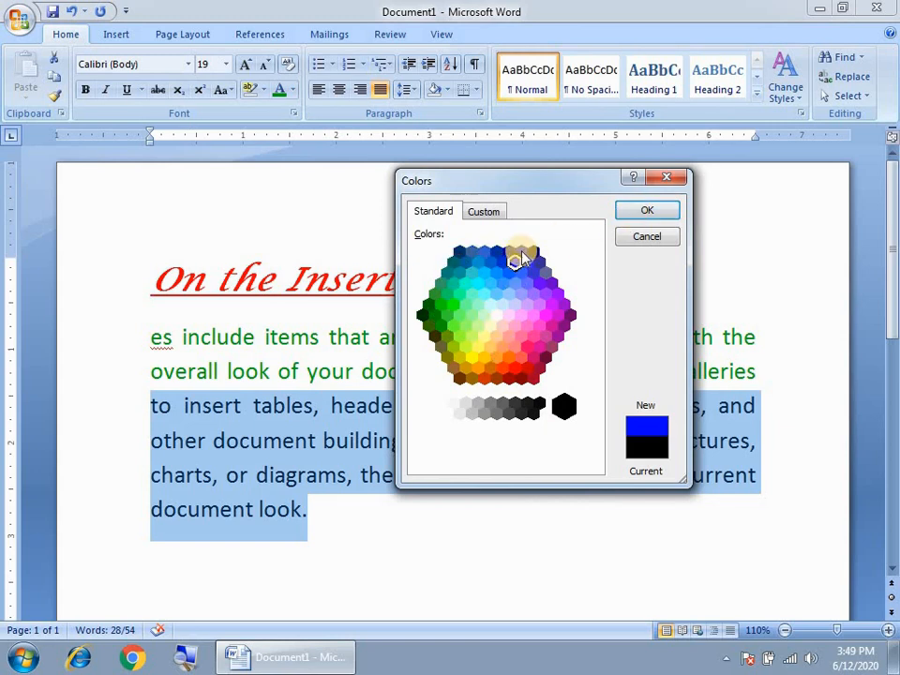
{"action": "left_click", "coordinate": [522, 253]}
{"action": "left_click", "coordinate": [648, 214]}
{"action": "left_click", "coordinate": [535, 442]}
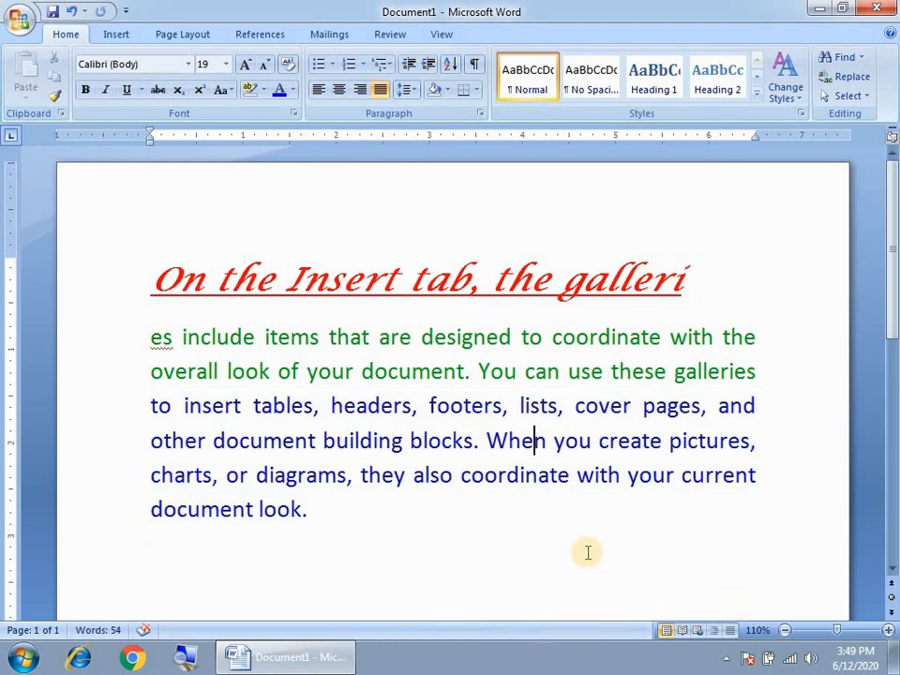
Examine the green and blue font colors applied to the body paragraph at a larger zoom.
{"action": "scroll", "coordinate": [580, 521], "scroll_direction": "up", "scroll_amount": 3, "text": "ctrl"}
{"action": "scroll", "coordinate": [544, 469], "scroll_direction": "up", "scroll_amount": 1, "text": "ctrl"}
{"action": "left_click_drag", "start_coordinate": [354, 404], "coordinate": [508, 469]}
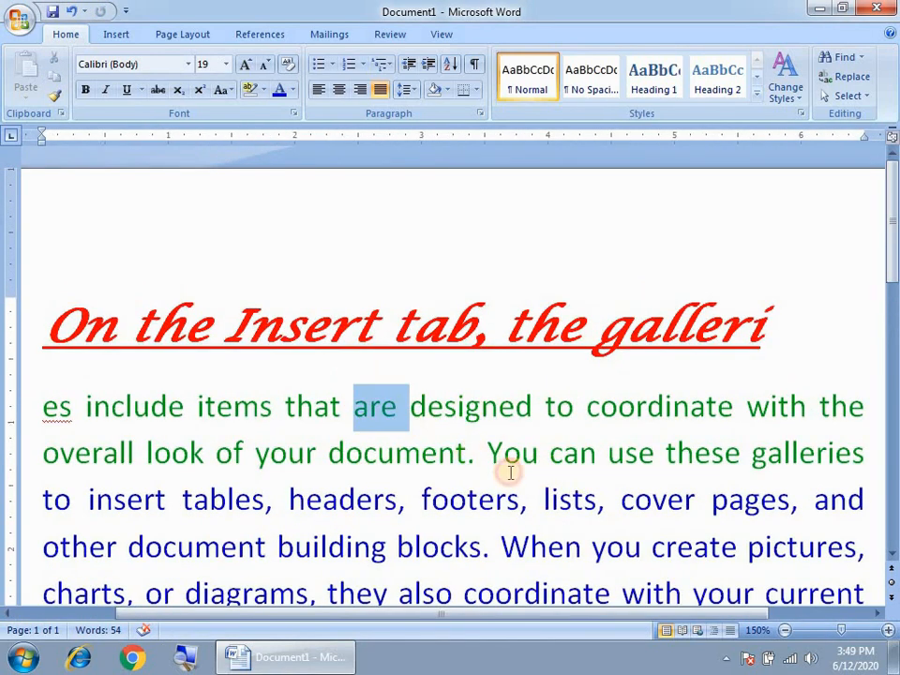
{"action": "scroll", "coordinate": [481, 481], "scroll_direction": "down", "scroll_amount": 1}
{"action": "left_click", "coordinate": [298, 452]}
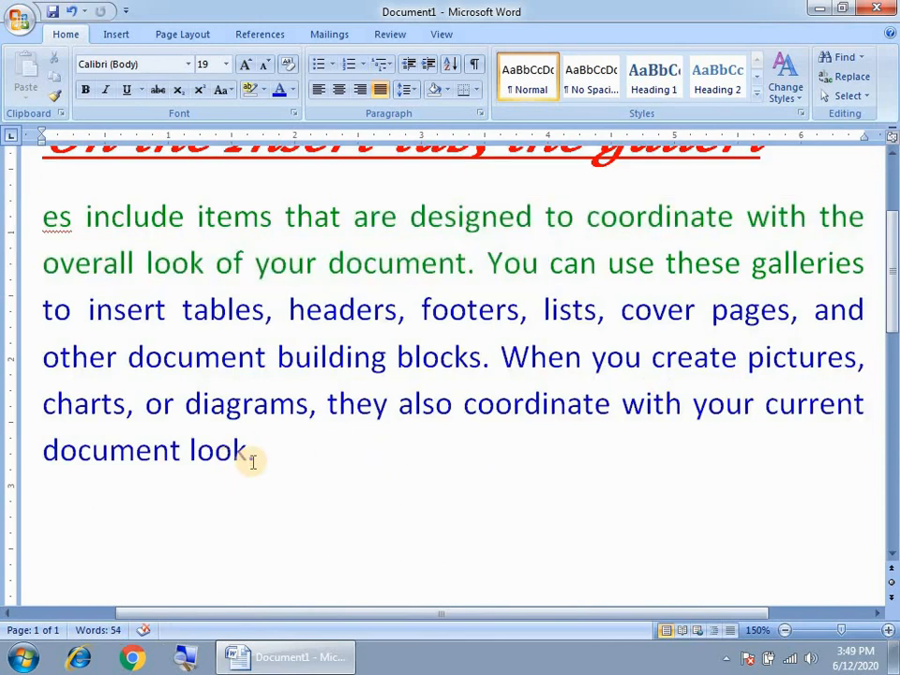
{"action": "left_click_drag", "start_coordinate": [253, 461], "coordinate": [77, 318]}
{"action": "scroll", "coordinate": [255, 376], "scroll_direction": "down", "scroll_amount": 3, "text": "ctrl"}
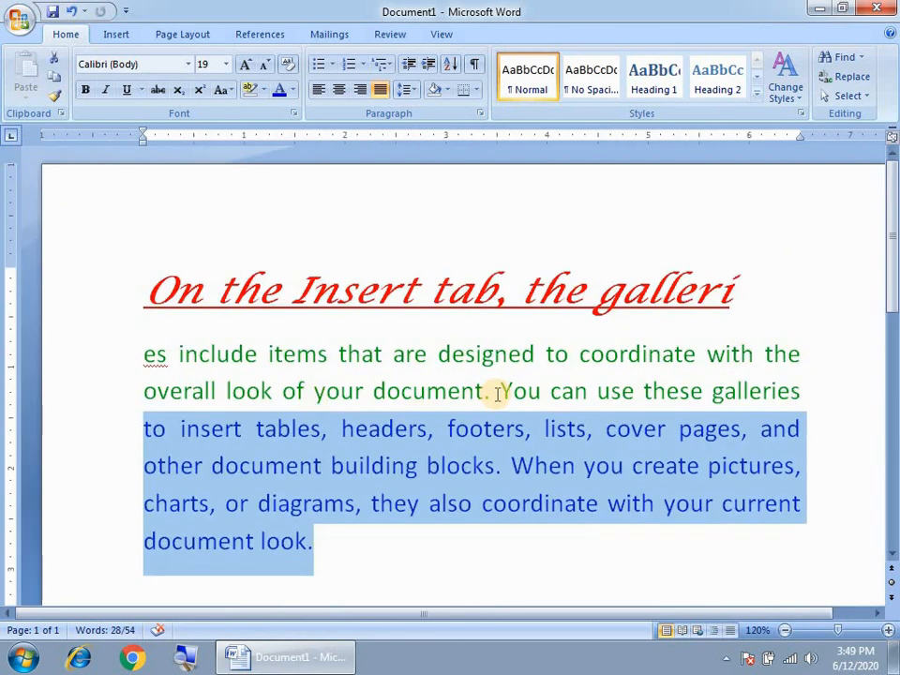
{"action": "left_click", "coordinate": [405, 353]}
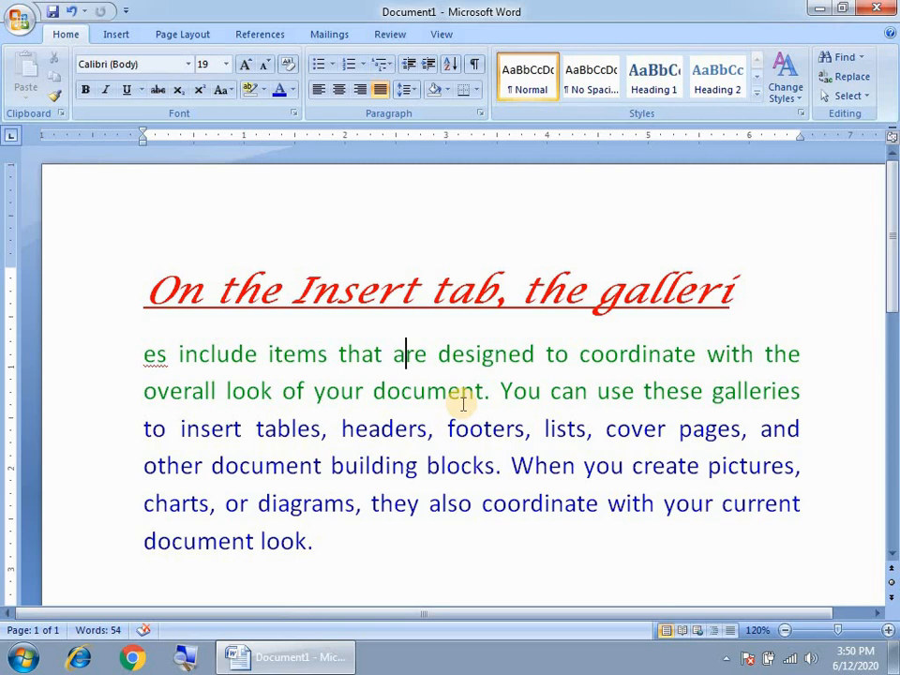
Delete all the text in the document and select what remains on the empty page.
{"action": "key", "text": "ctrl+a"}
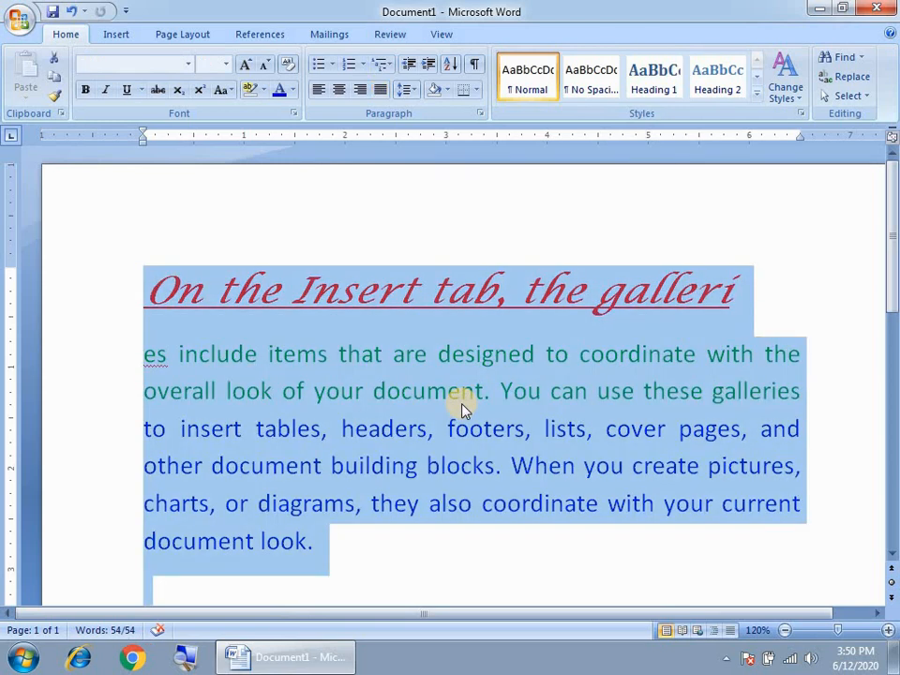
{"action": "key", "text": "Delete"}
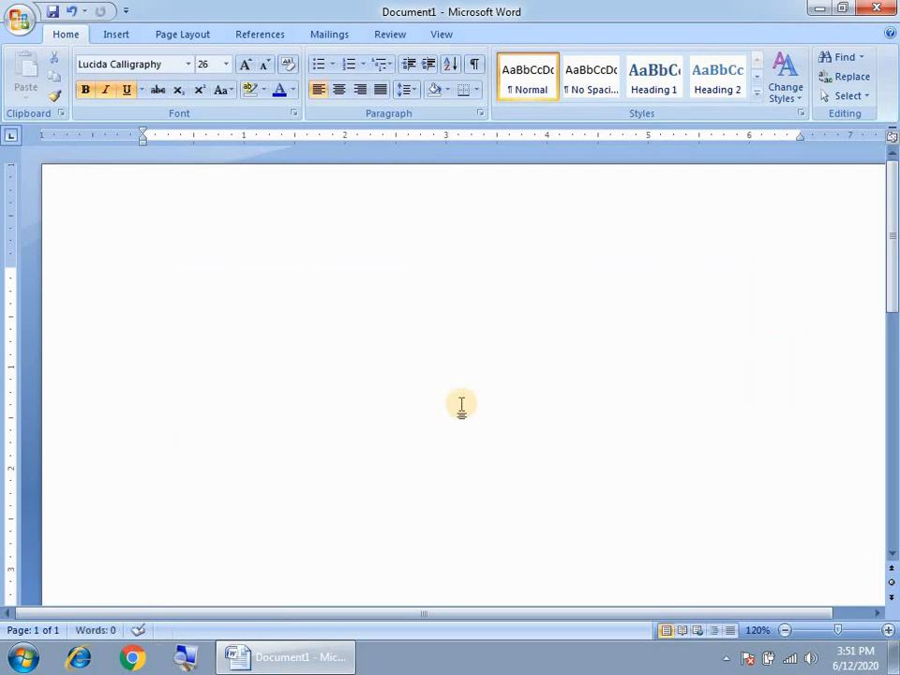
{"action": "key", "text": "ctrl+a"}
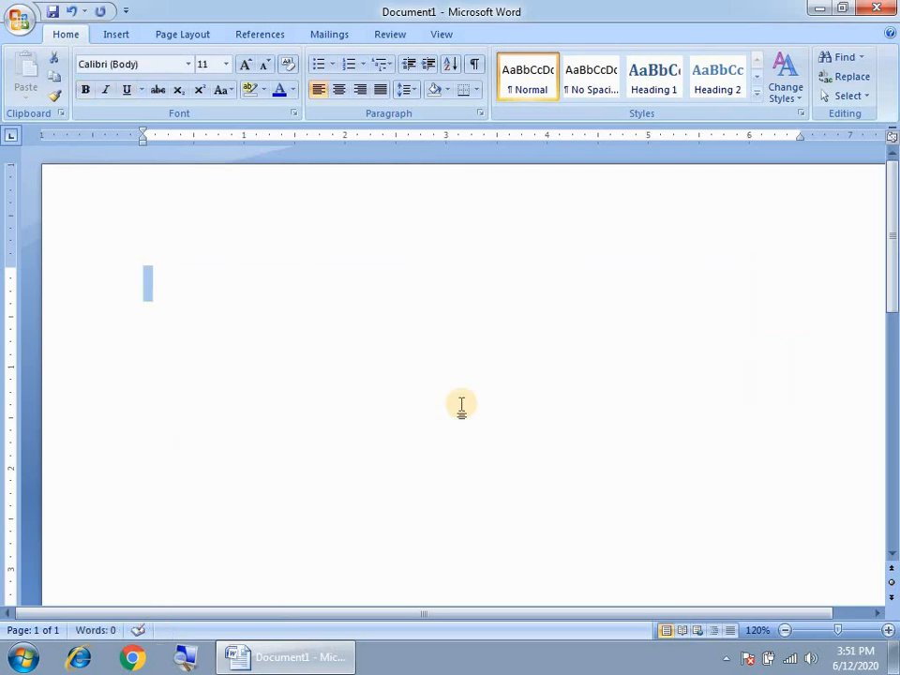
{"action": "type", "text": "Wha"}
{"action": "key", "text": "BackSpace"}
{"action": "key", "text": "BackSpace"}
{"action": "key", "text": "BackSpace"}
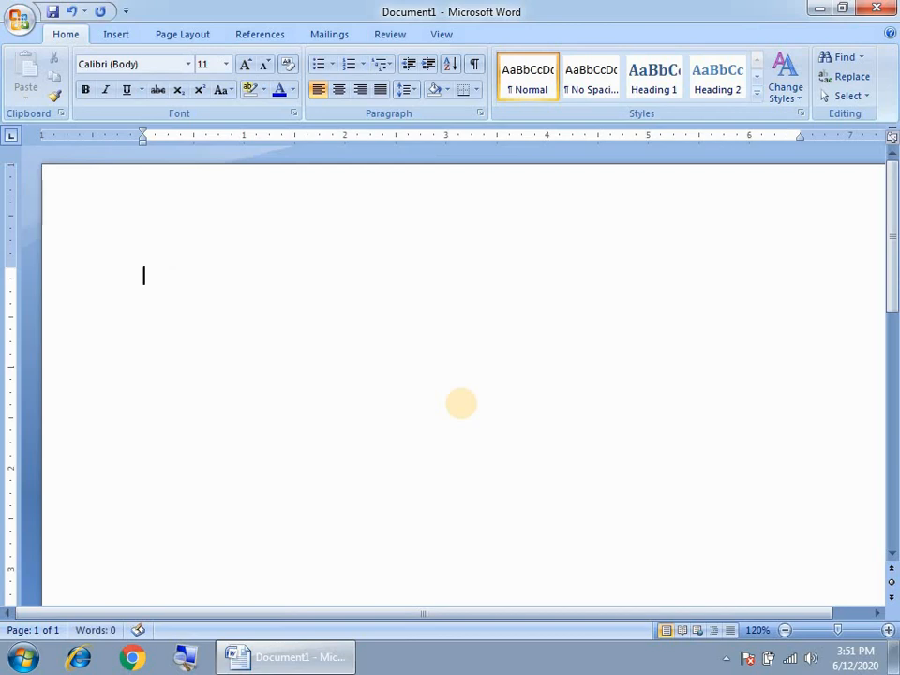
Generate four paragraphs of sample text with =rand(4) and look over the inserted text.
{"action": "type", "text": "=rand(2"}
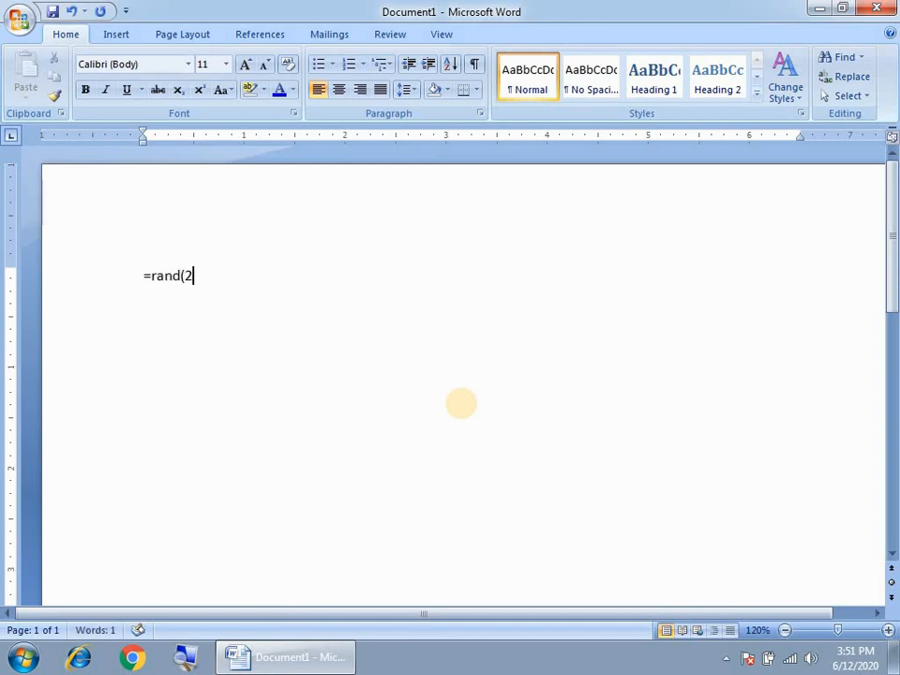
{"action": "key", "text": "BackSpace"}
{"action": "type", "text": "6"}
{"action": "type", "text": "4"}
{"action": "type", "text": ")"}
{"action": "key", "text": "Return"}
{"action": "scroll", "coordinate": [357, 308], "scroll_direction": "up", "scroll_amount": 2}
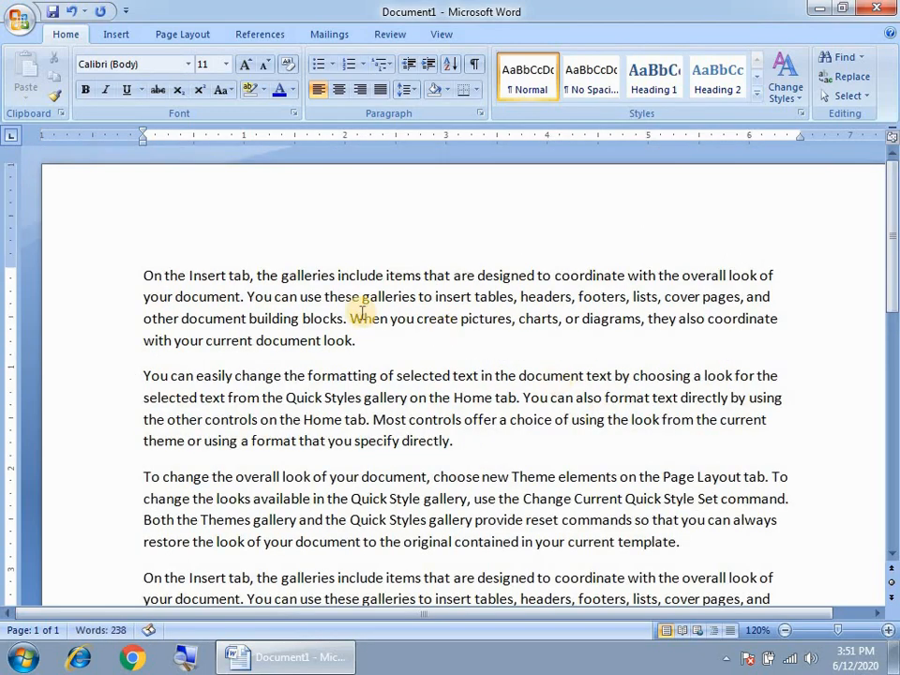
{"action": "scroll", "coordinate": [243, 356], "scroll_direction": "down", "scroll_amount": 2}
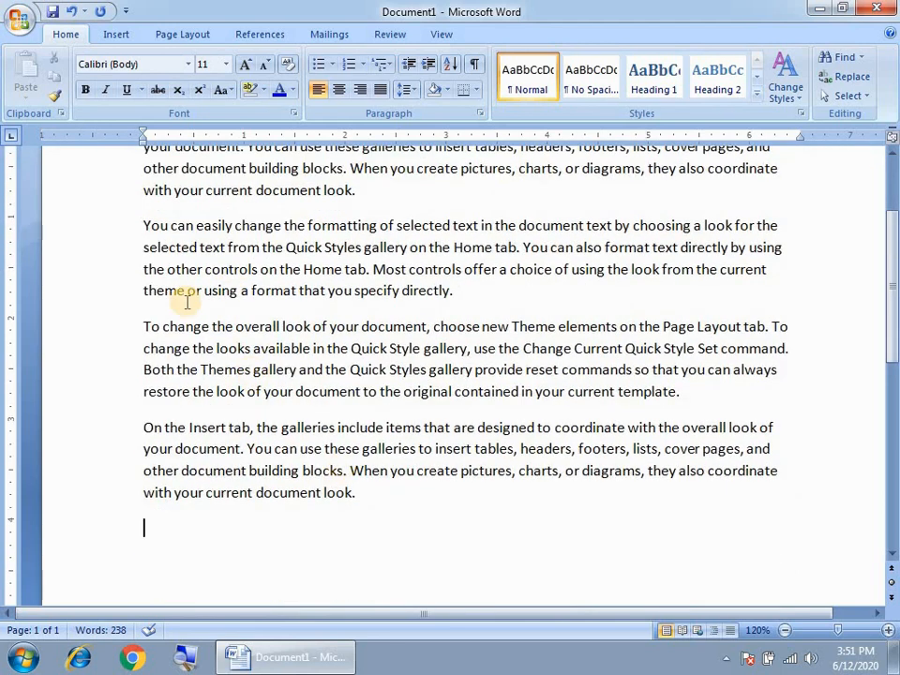
{"action": "scroll", "coordinate": [313, 476], "scroll_direction": "up", "scroll_amount": 2}
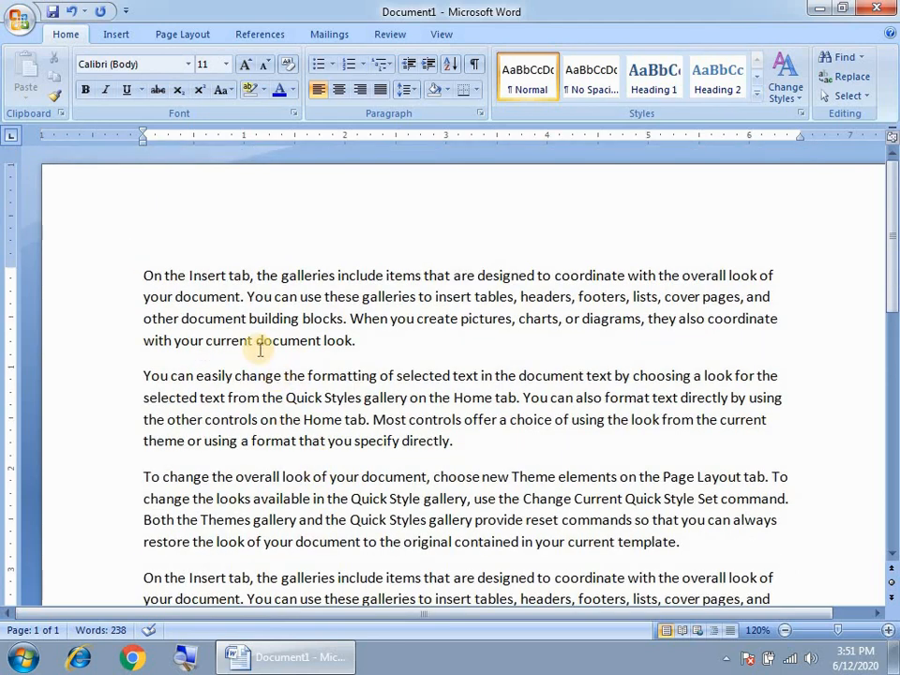
Split the opening words of each of the four sample paragraphs onto a separate line as a heading.
{"action": "left_click", "coordinate": [257, 274]}
{"action": "key", "text": "Return"}
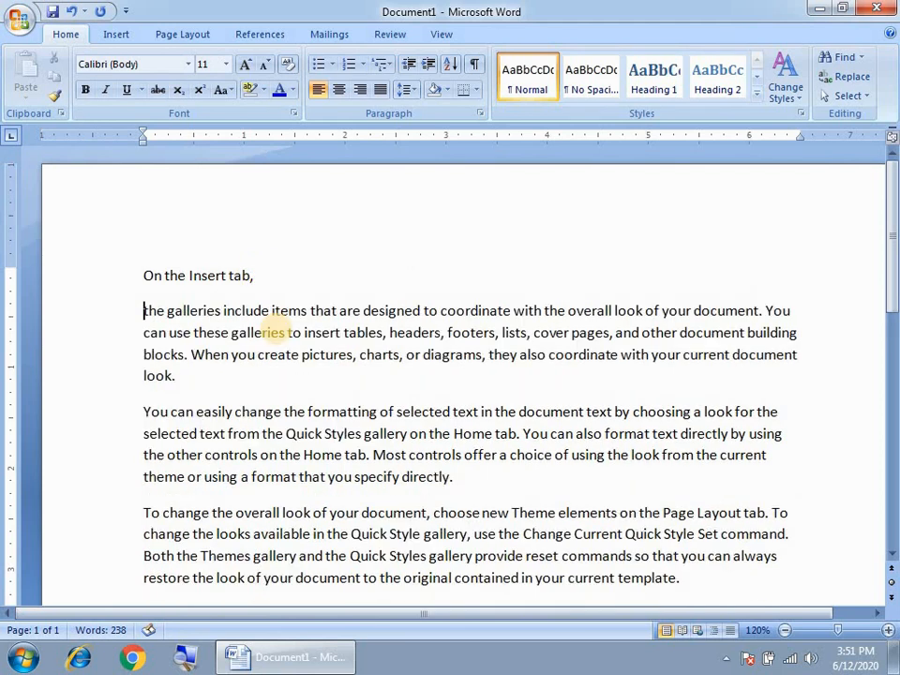
{"action": "left_click", "coordinate": [285, 411]}
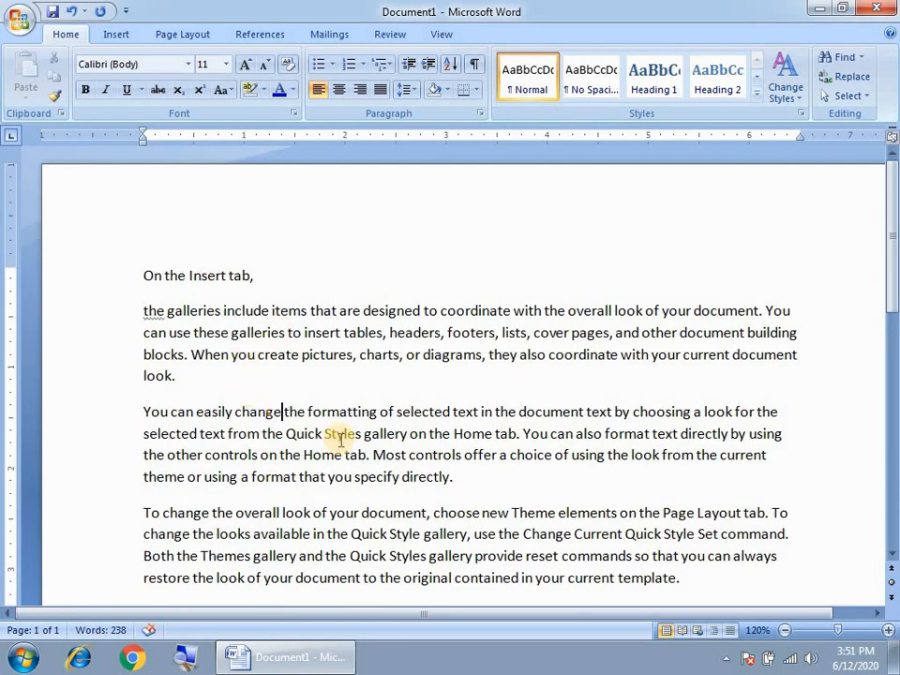
{"action": "key", "text": "Return"}
{"action": "scroll", "coordinate": [296, 538], "scroll_direction": "down", "scroll_amount": 2}
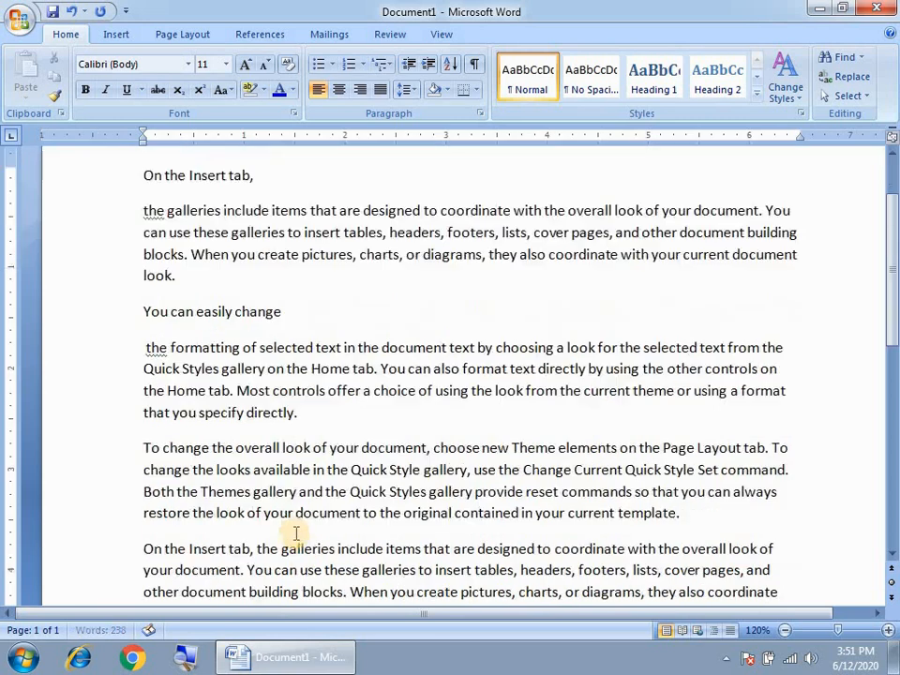
{"action": "left_click", "coordinate": [282, 447]}
{"action": "key", "text": "Return"}
{"action": "scroll", "coordinate": [281, 473], "scroll_direction": "down", "scroll_amount": 2}
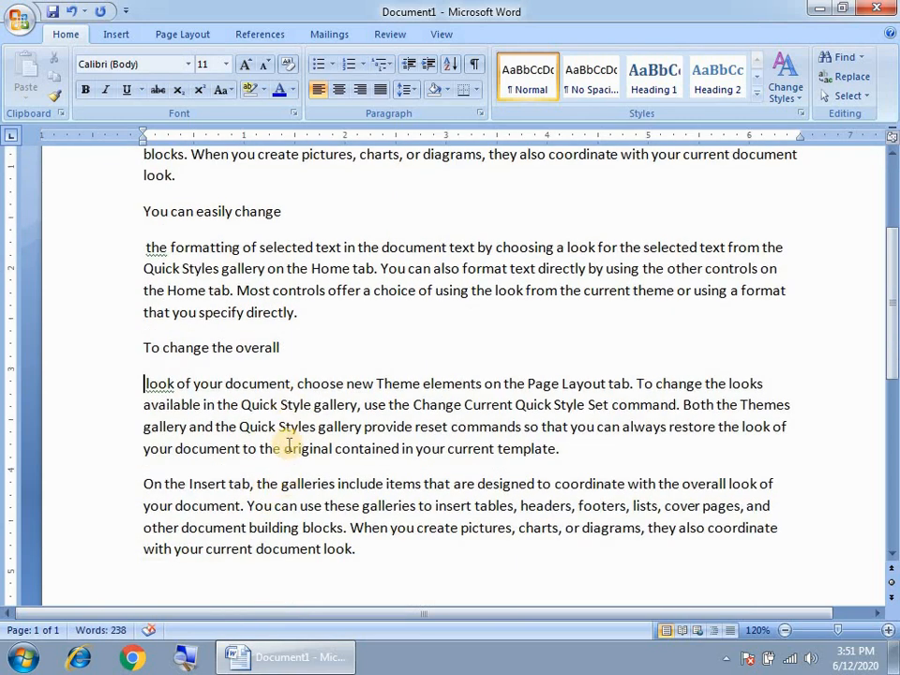
{"action": "left_click", "coordinate": [283, 484]}
{"action": "key", "text": "Return"}
{"action": "scroll", "coordinate": [298, 363], "scroll_direction": "up", "scroll_amount": 1}
{"action": "scroll", "coordinate": [298, 363], "scroll_direction": "up", "scroll_amount": 3}
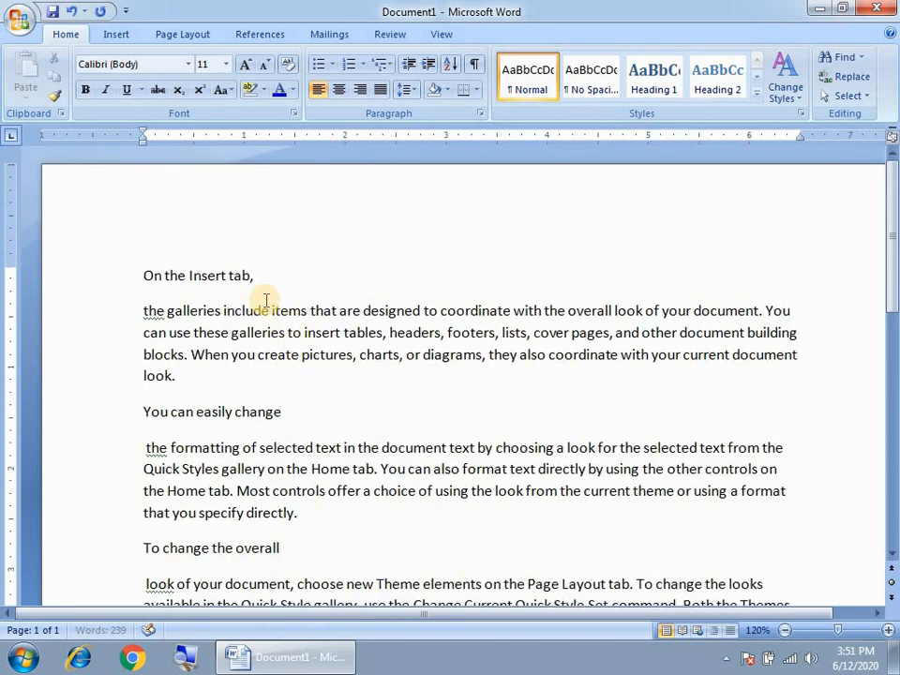
Replace the first heading line, "On the Insert tab,", with "What is Computer?".
{"action": "left_click_drag", "start_coordinate": [257, 276], "coordinate": [144, 274]}
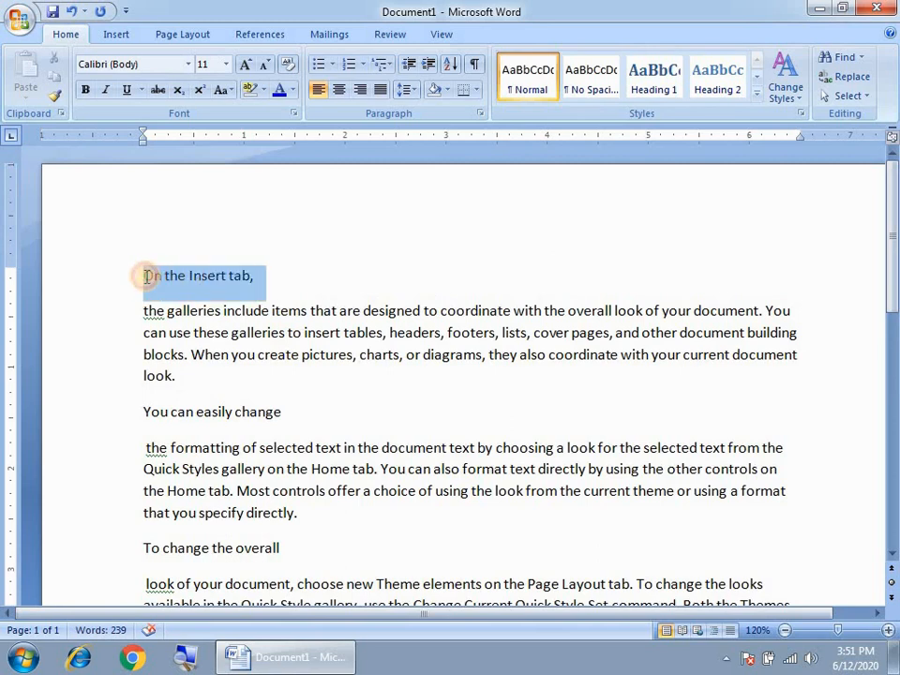
{"action": "type", "text": "Wa"}
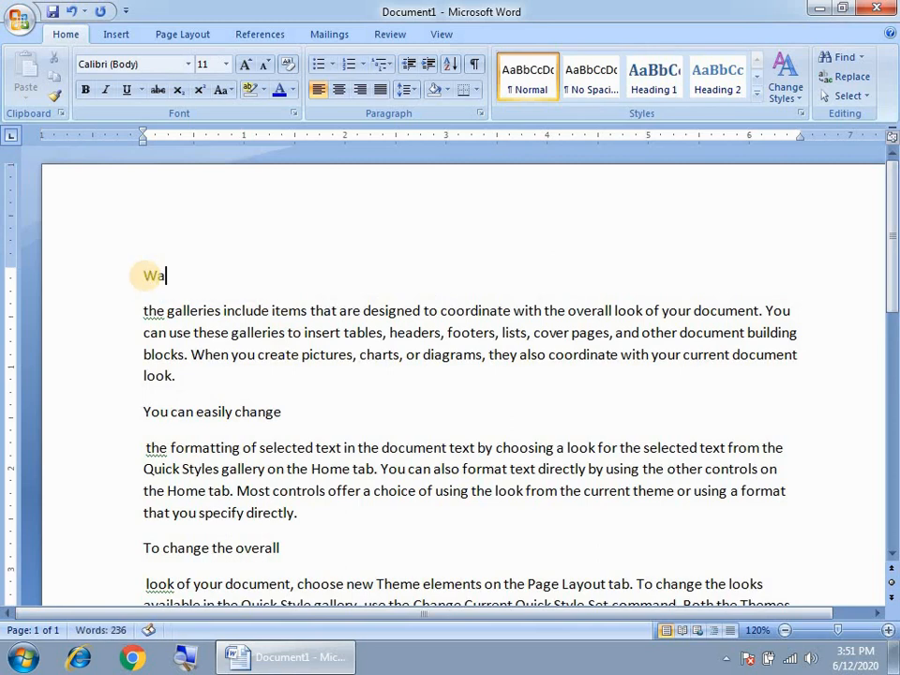
{"action": "key", "text": "BackSpace"}
{"action": "type", "text": "hati"}
{"action": "type", "text": "t is Com"}
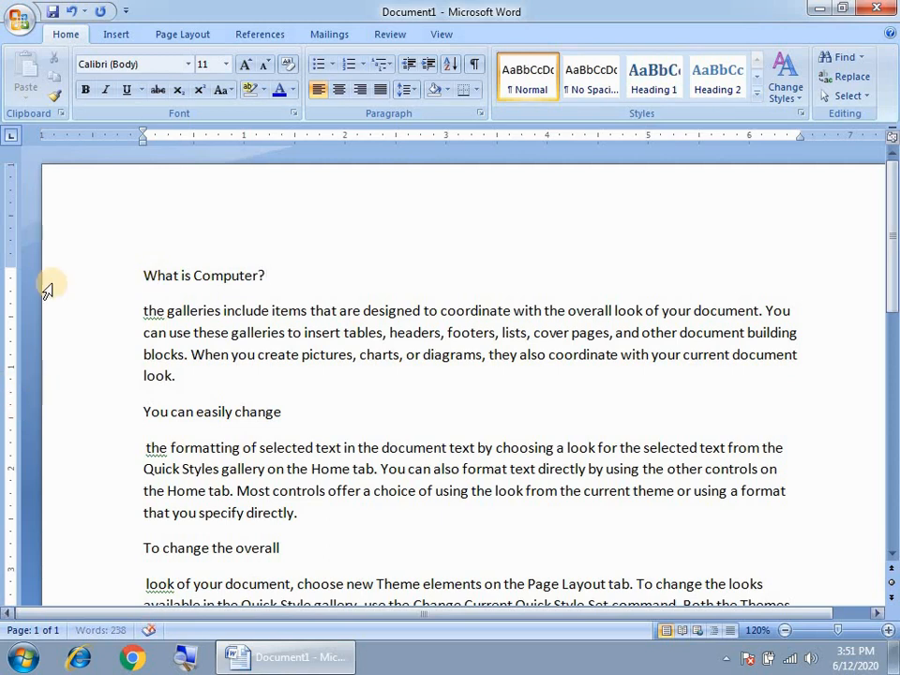
Insert "Ans : " at the start of the paragraph below the "What is Computer?" heading.
{"action": "left_click", "coordinate": [141, 275]}
{"action": "left_click", "coordinate": [138, 310]}
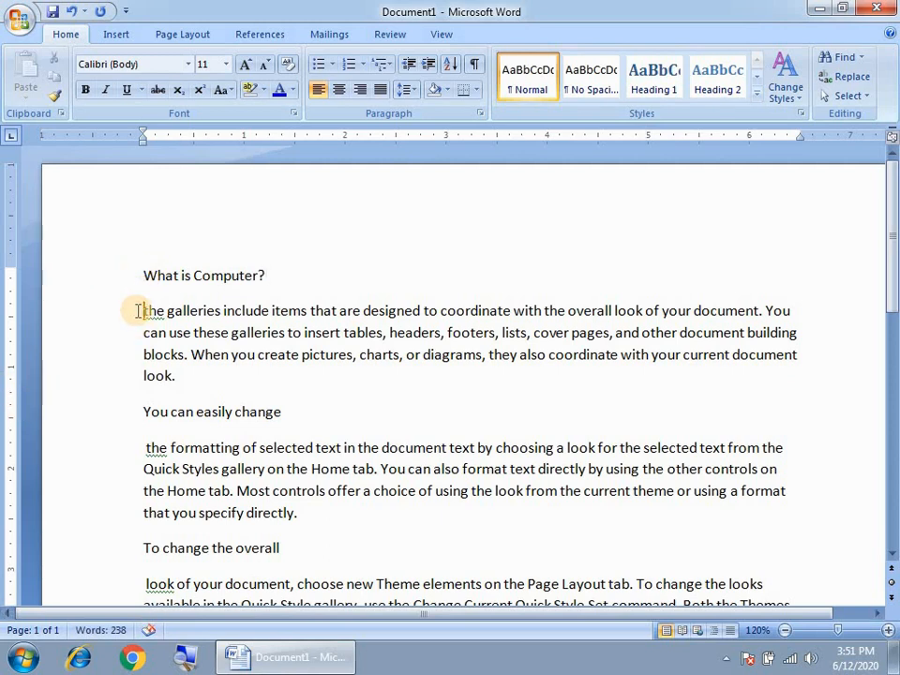
{"action": "type", "text": "Ans :"}
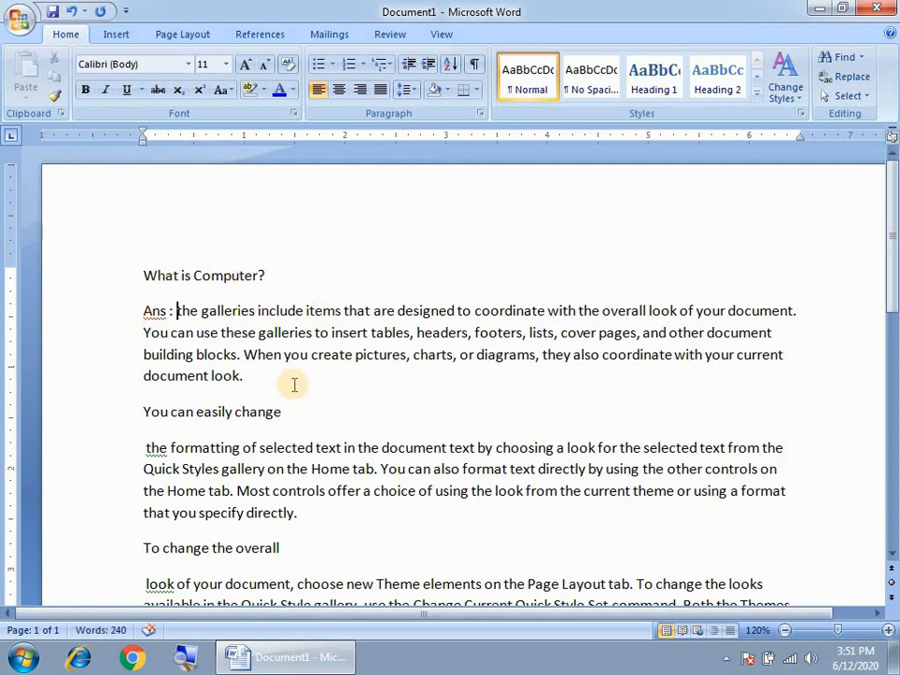
Replace the second heading line, "You can easily change", with "What is CPU?".
{"action": "left_click", "coordinate": [112, 411]}
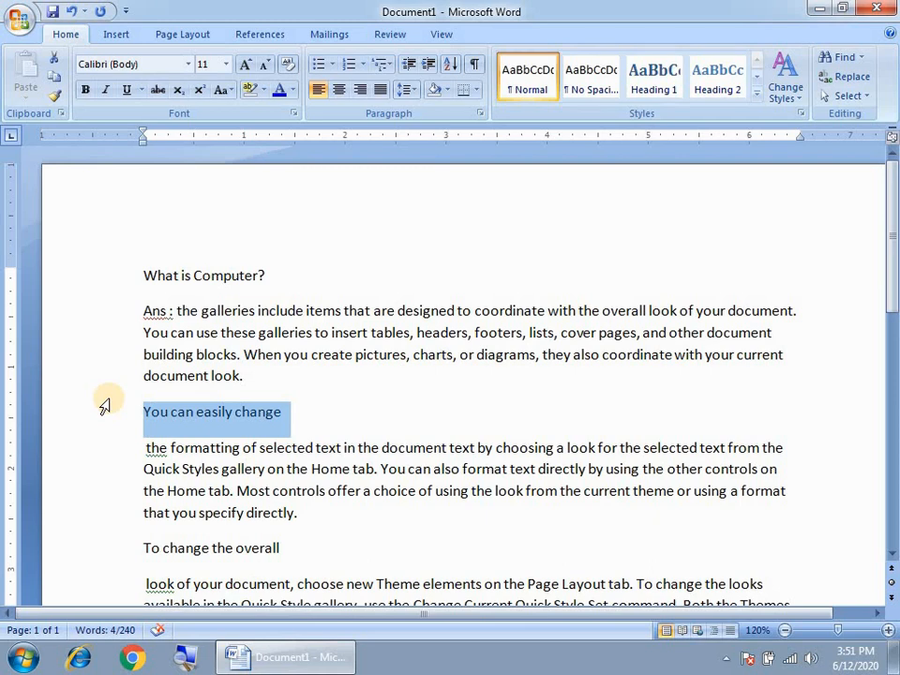
{"action": "type", "text": "What is"}
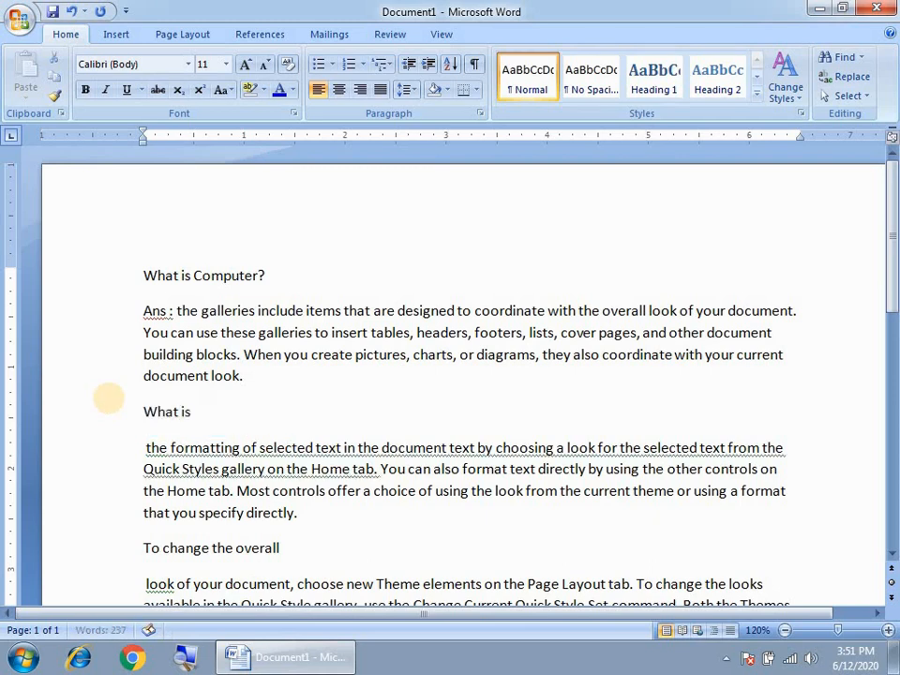
{"action": "type", "text": " CPU?"}
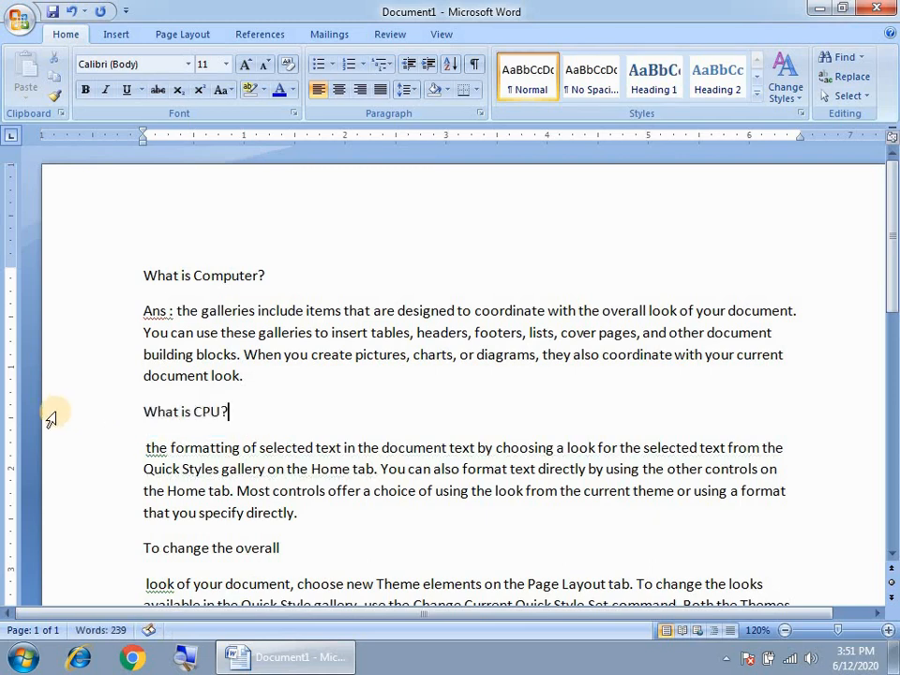
Insert "Ans" at the start of the paragraph below the "What is CPU?" heading.
{"action": "scroll", "coordinate": [239, 450], "scroll_direction": "down", "scroll_amount": 1}
{"action": "left_click", "coordinate": [145, 398]}
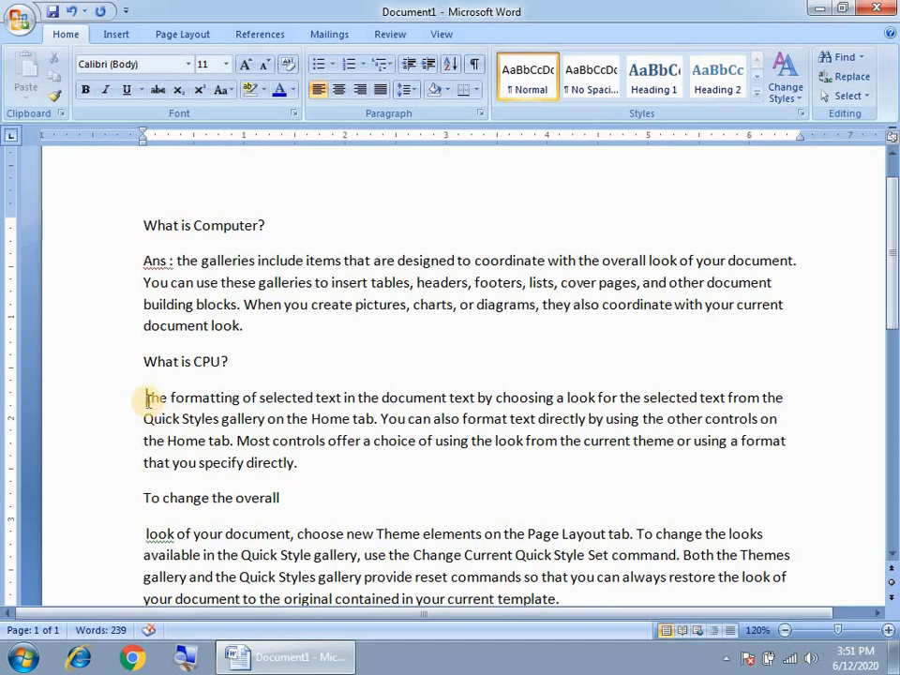
{"action": "type", "text": "Ans"}
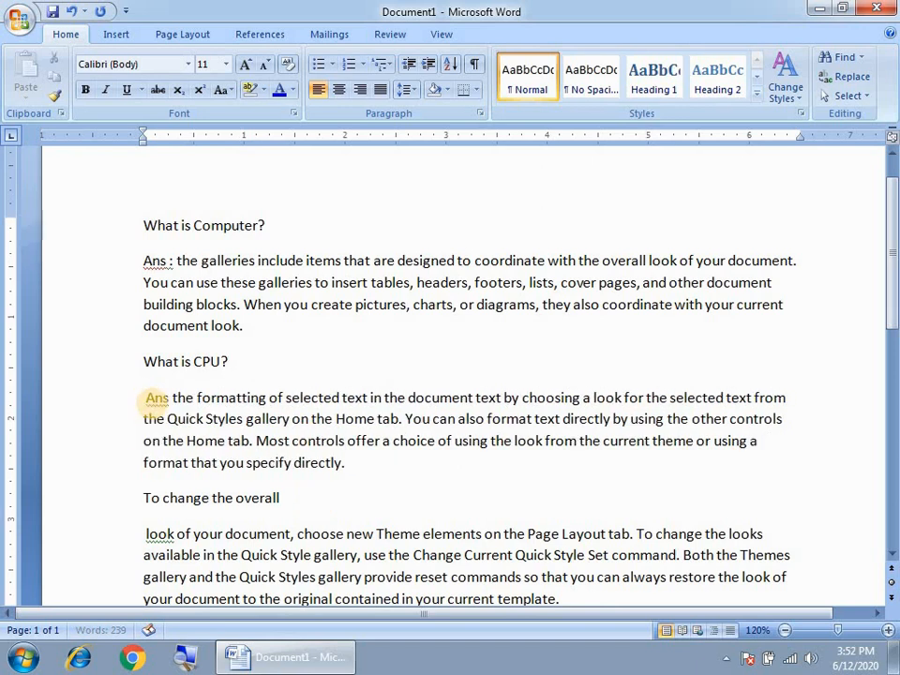
Replace the third heading line, "To change the overall", with "What is Keyboard?".
{"action": "left_click_drag", "start_coordinate": [267, 498], "coordinate": [141, 498]}
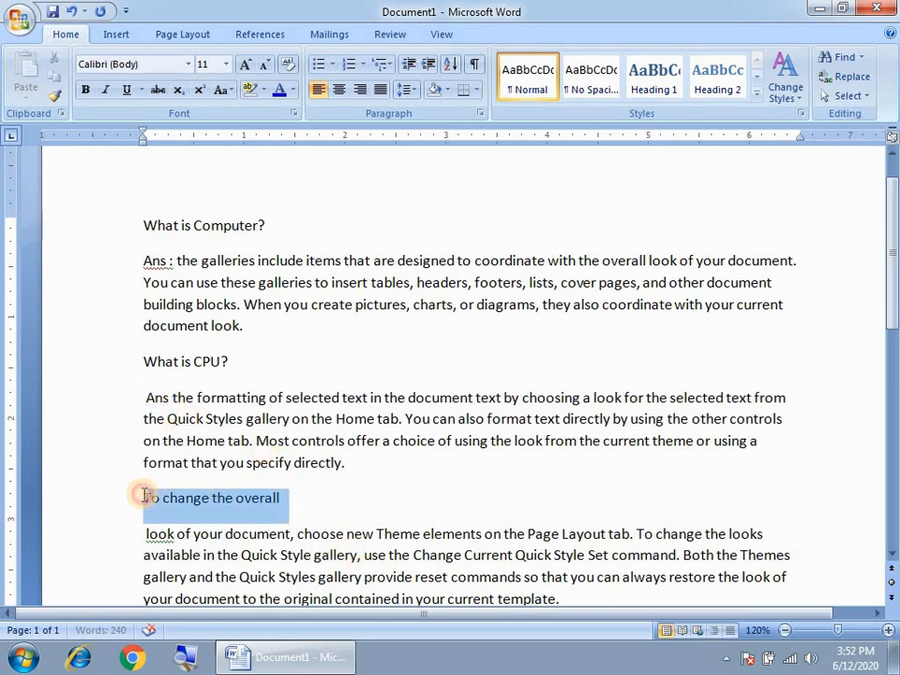
{"action": "type", "text": "What "}
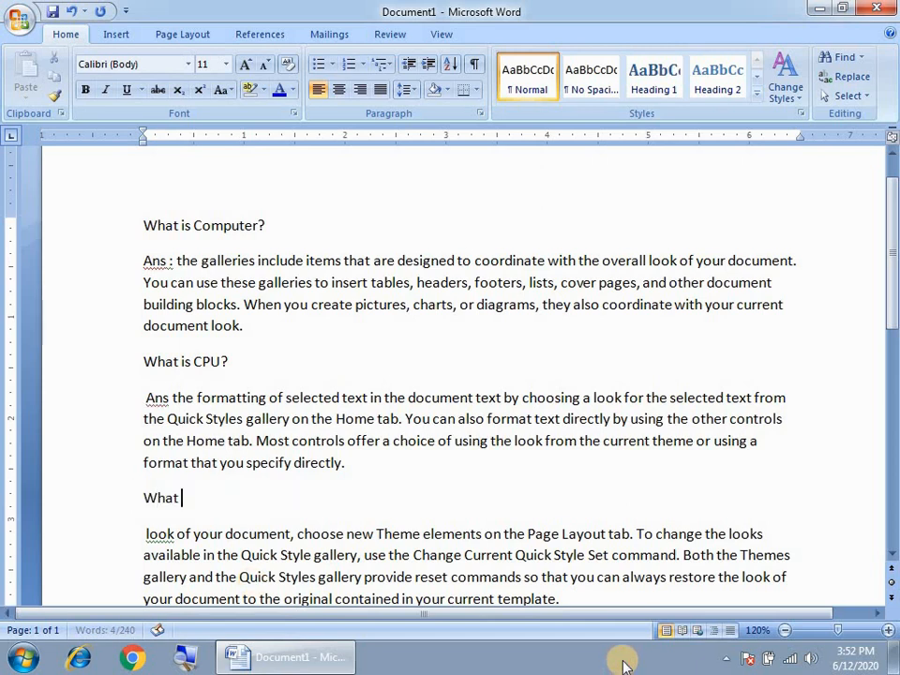
{"action": "type", "text": "is Key"}
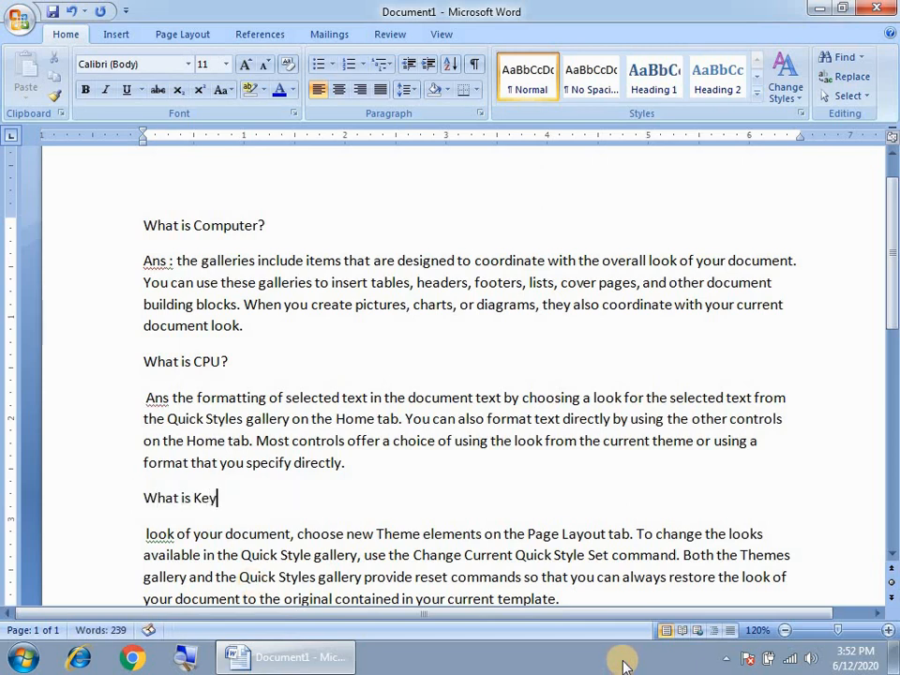
{"action": "type", "text": "board?"}
Replace the fourth heading line, "On the Insert tab, the g", with "What is Mouse?".
{"action": "scroll", "coordinate": [315, 554], "scroll_direction": "down", "scroll_amount": 3}
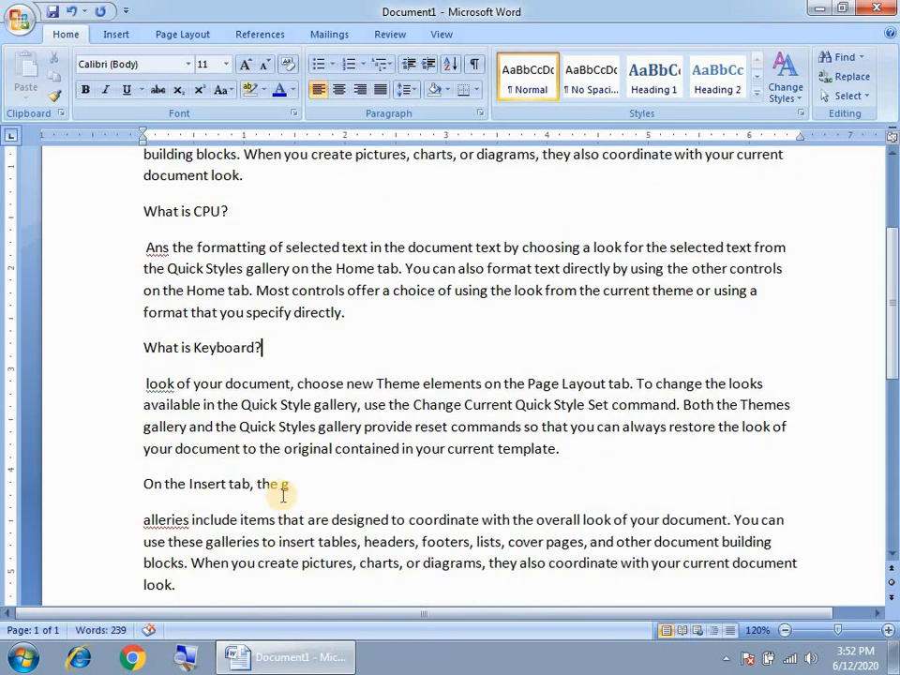
{"action": "triple_click", "coordinate": [148, 485]}
{"action": "type", "text": "M"}
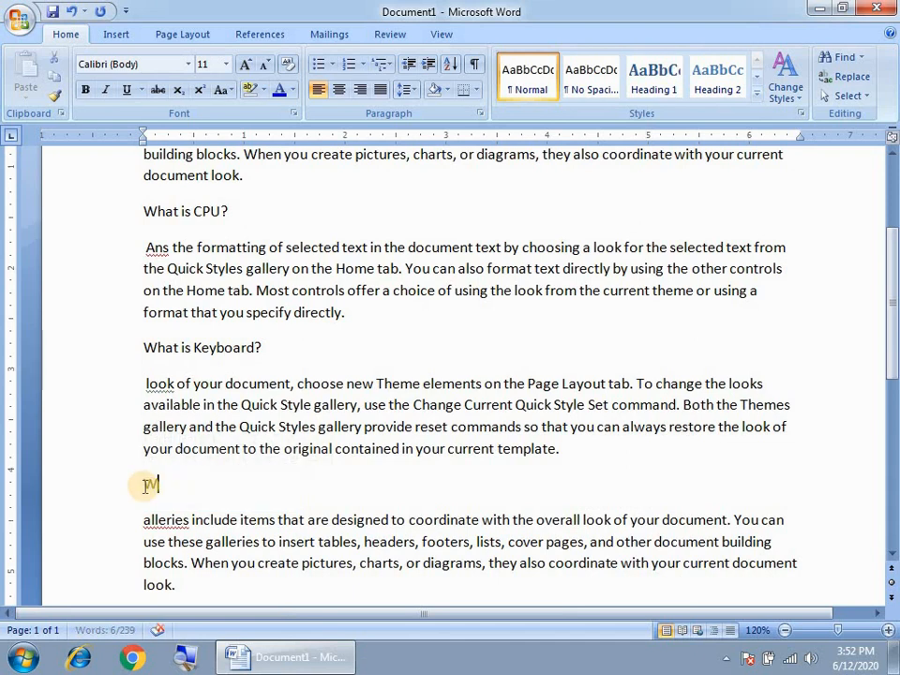
{"action": "type", "text": "hati"}
{"action": "key", "text": "BackSpace"}
{"action": "type", "text": "is Mo"}
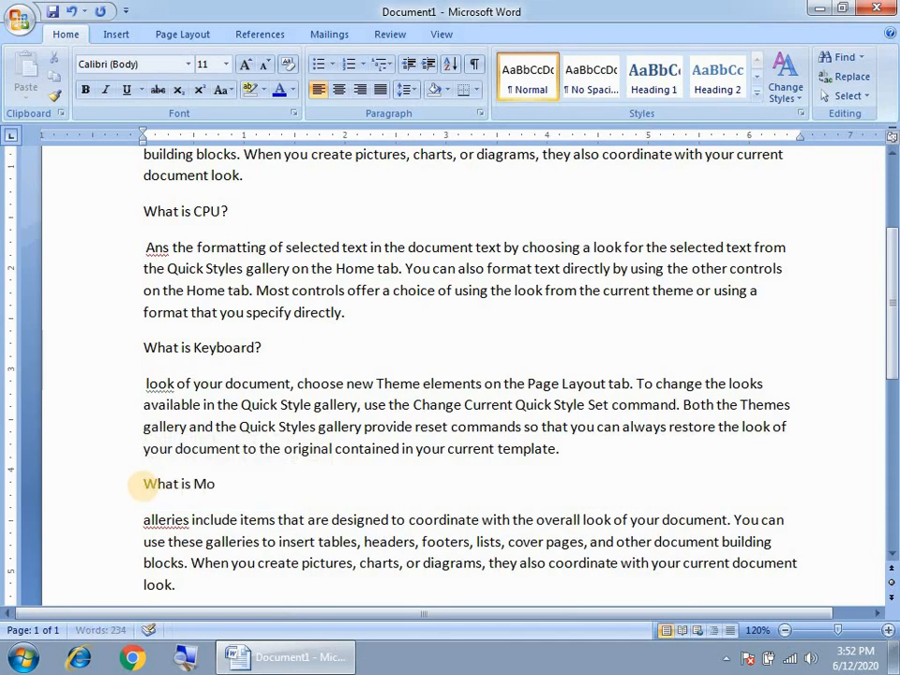
{"action": "type", "text": "use?"}
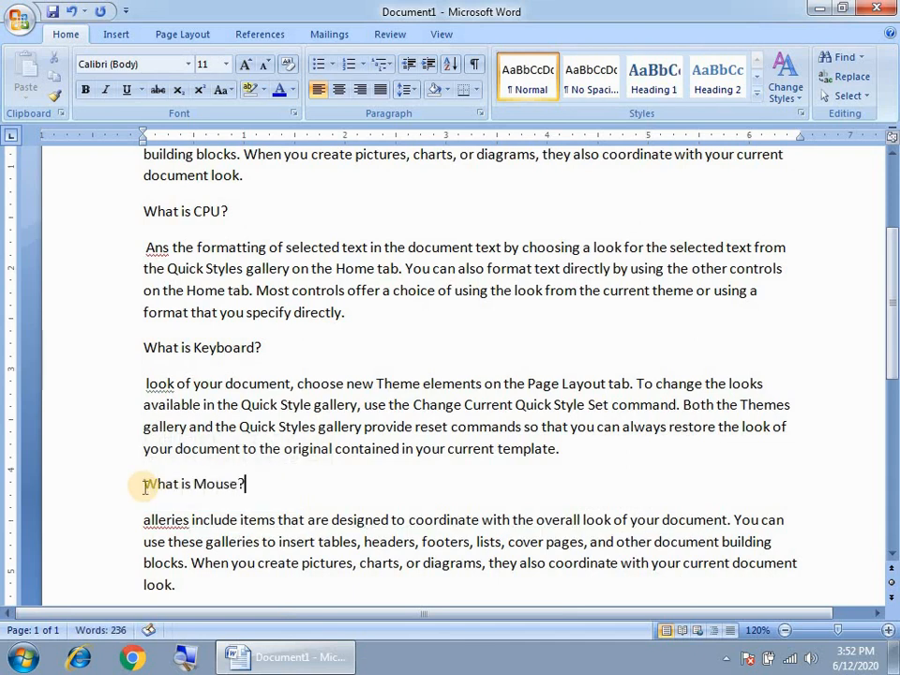
{"action": "scroll", "coordinate": [86, 478], "scroll_direction": "down", "scroll_amount": 2}
{"action": "scroll", "coordinate": [86, 478], "scroll_direction": "up", "scroll_amount": 6}
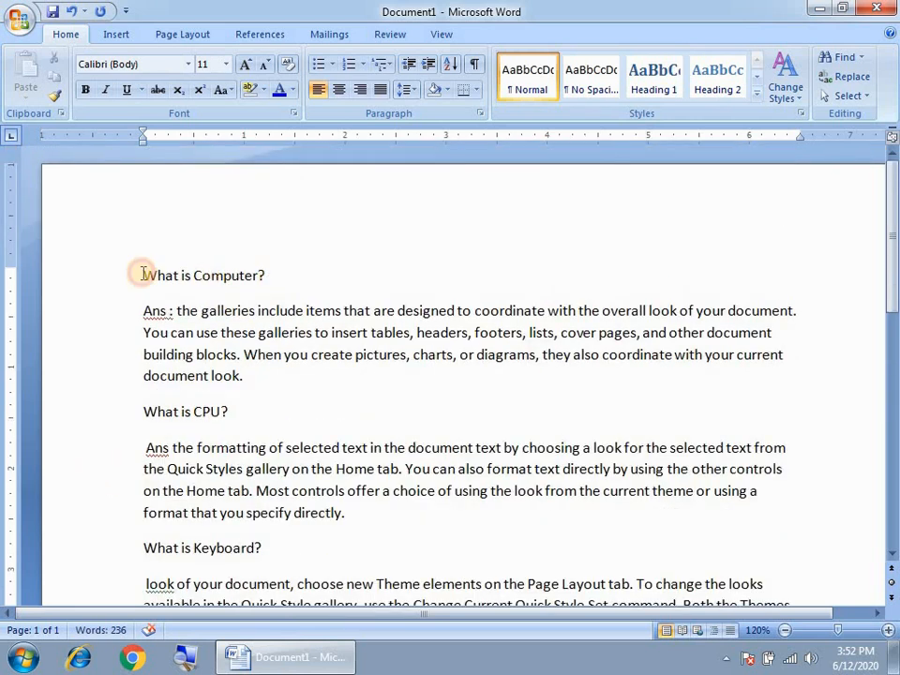
{"action": "left_click_drag", "start_coordinate": [137, 272], "coordinate": [270, 276]}
{"action": "left_click_drag", "start_coordinate": [266, 378], "coordinate": [132, 317]}
{"action": "left_click", "coordinate": [330, 390]}
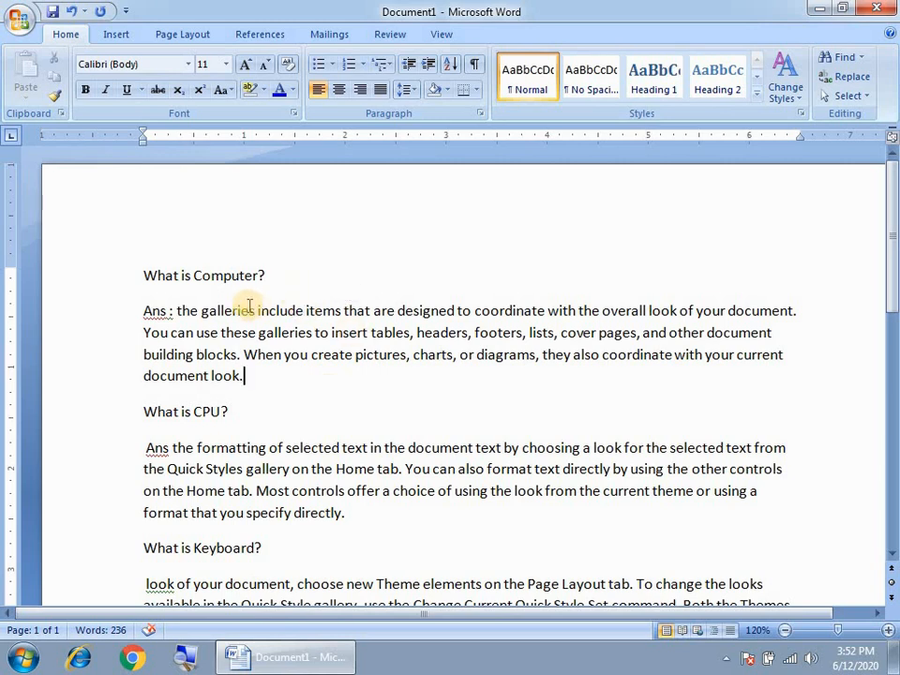
{"action": "left_click_drag", "start_coordinate": [136, 273], "coordinate": [375, 656]}
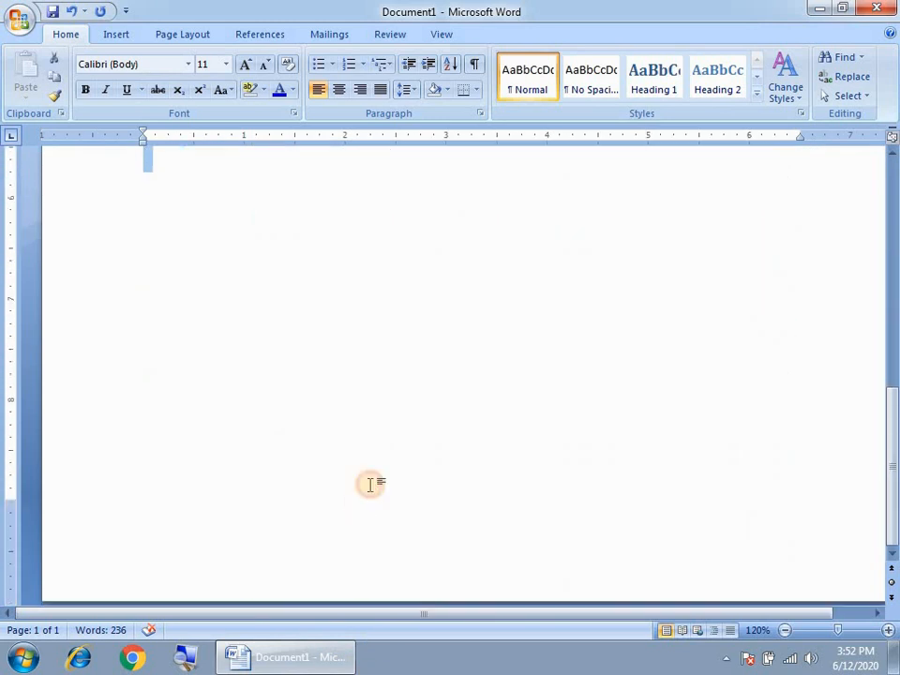
{"action": "scroll", "coordinate": [396, 427], "scroll_direction": "up", "scroll_amount": 8}
{"action": "left_click", "coordinate": [383, 413]}
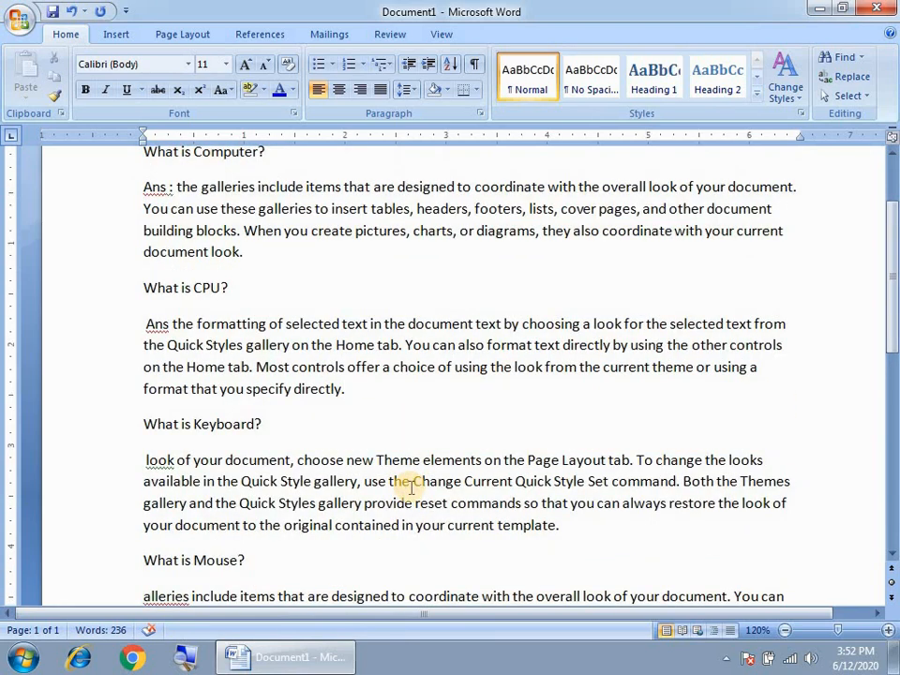
{"action": "key", "text": "ctrl+a"}
{"action": "scroll", "coordinate": [412, 483], "scroll_direction": "up", "scroll_amount": 2}
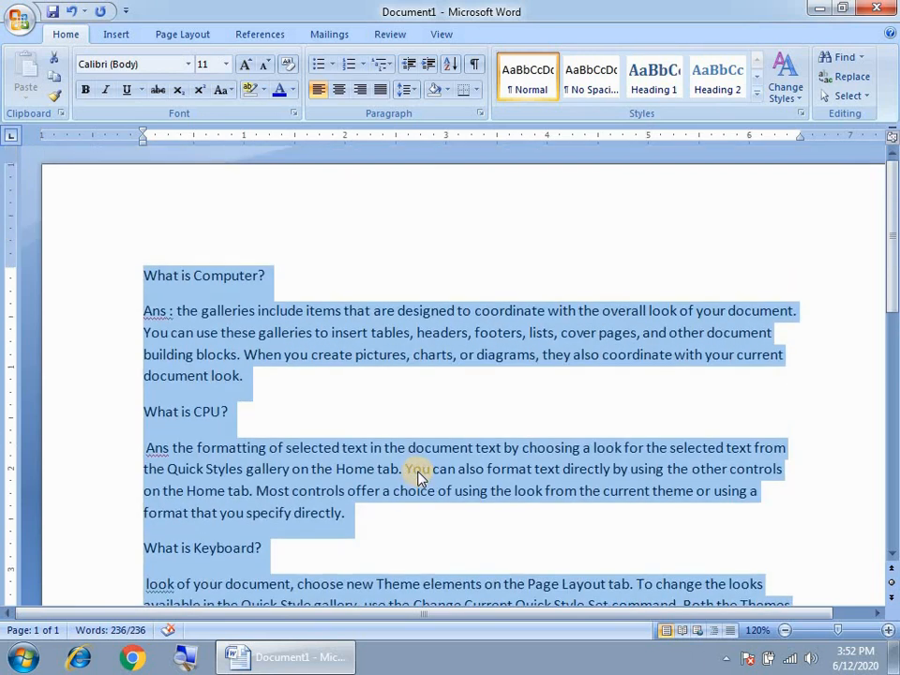
{"action": "left_click", "coordinate": [373, 406]}
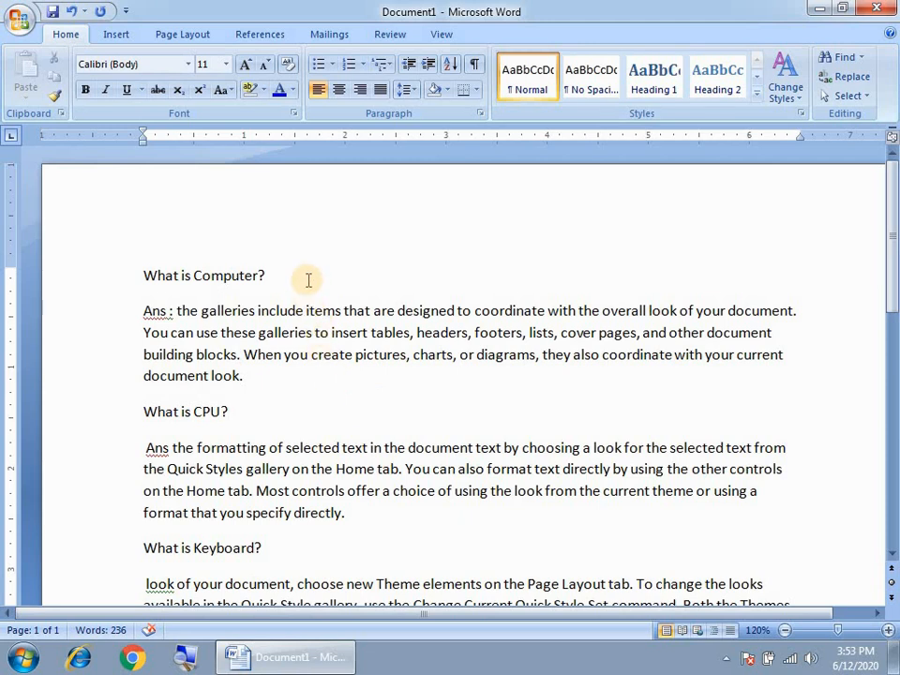
{"action": "left_click_drag", "start_coordinate": [285, 279], "coordinate": [160, 286]}
{"action": "left_click", "coordinate": [322, 366]}
Increase the font size of the whole document's text to 12.
{"action": "key", "text": "ctrl+a"}
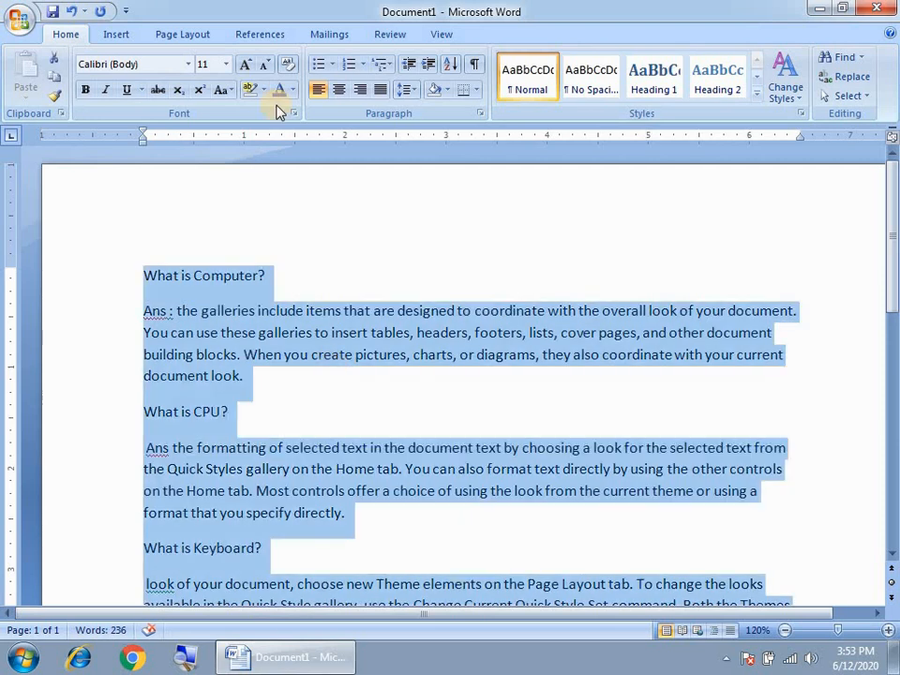
{"action": "left_click", "coordinate": [243, 65]}
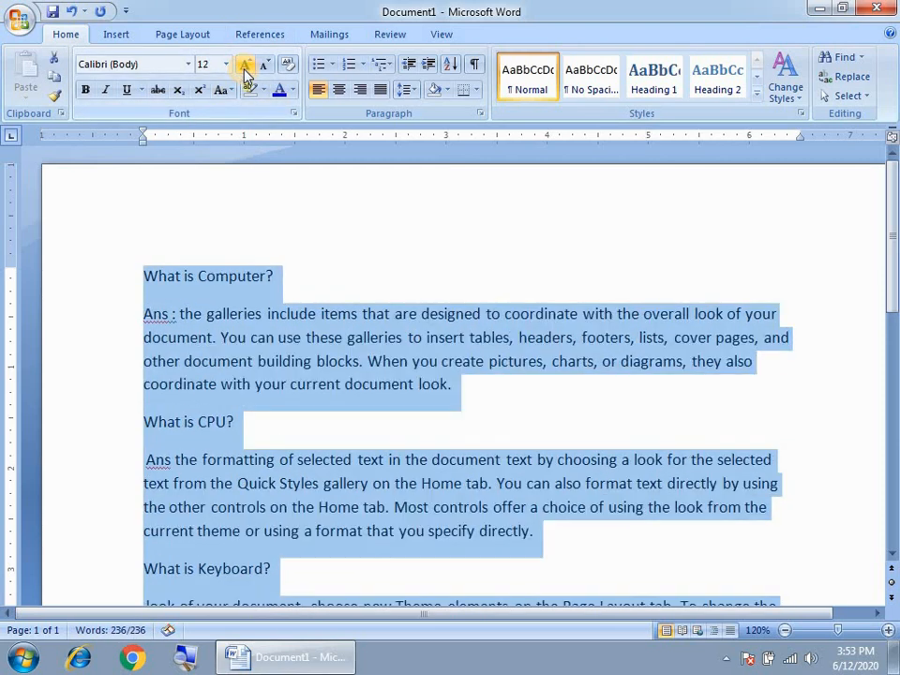
{"action": "left_click", "coordinate": [289, 233]}
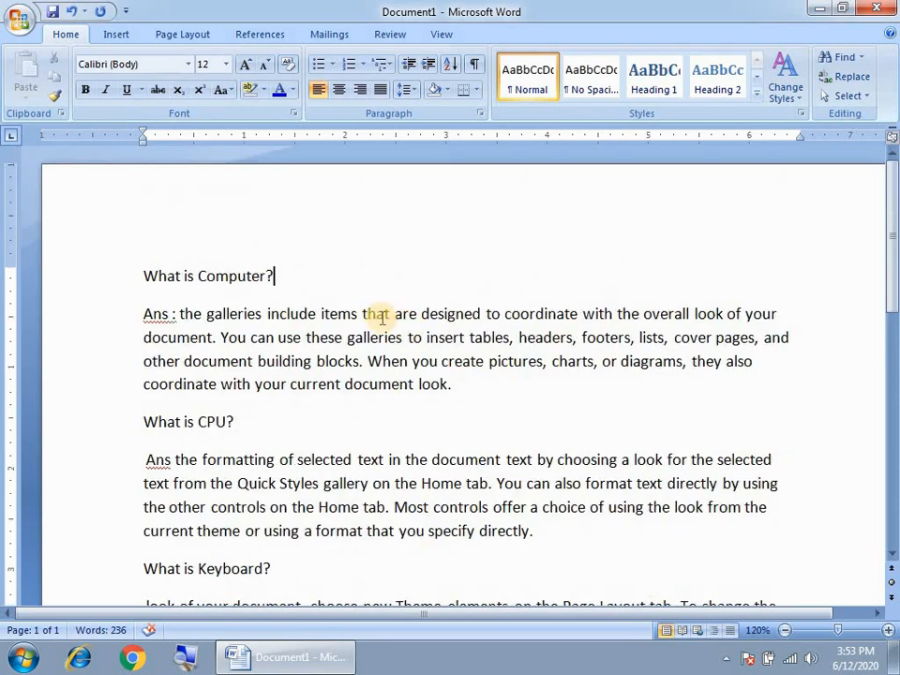
{"action": "key", "text": "ctrl+a"}
{"action": "type", "text": "j"}
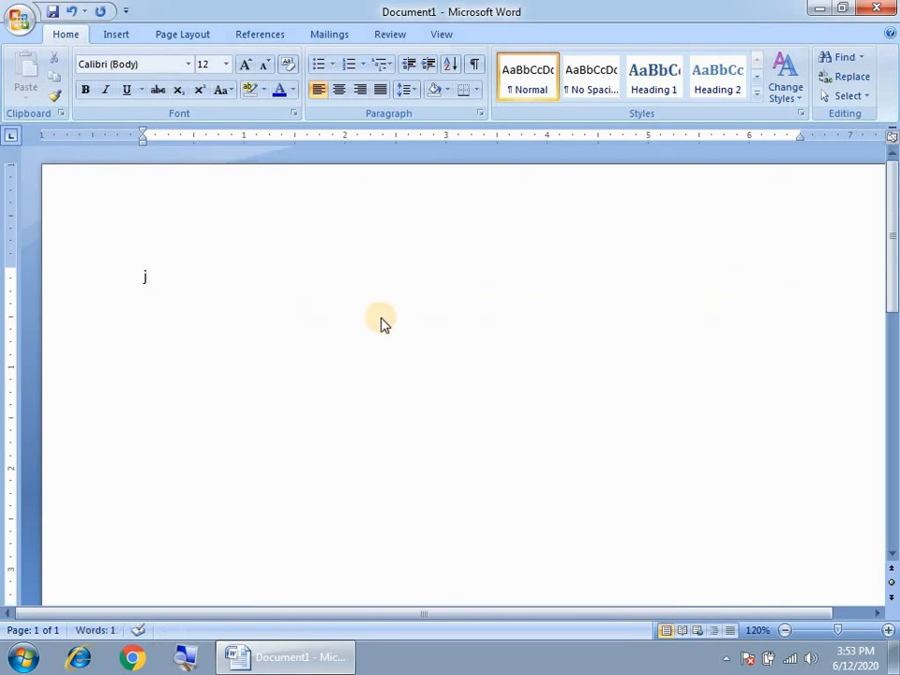
{"action": "key", "text": "ctrl+z"}
Justify all the text in the document.
{"action": "left_click", "coordinate": [372, 298]}
{"action": "key", "text": "ctrl+a"}
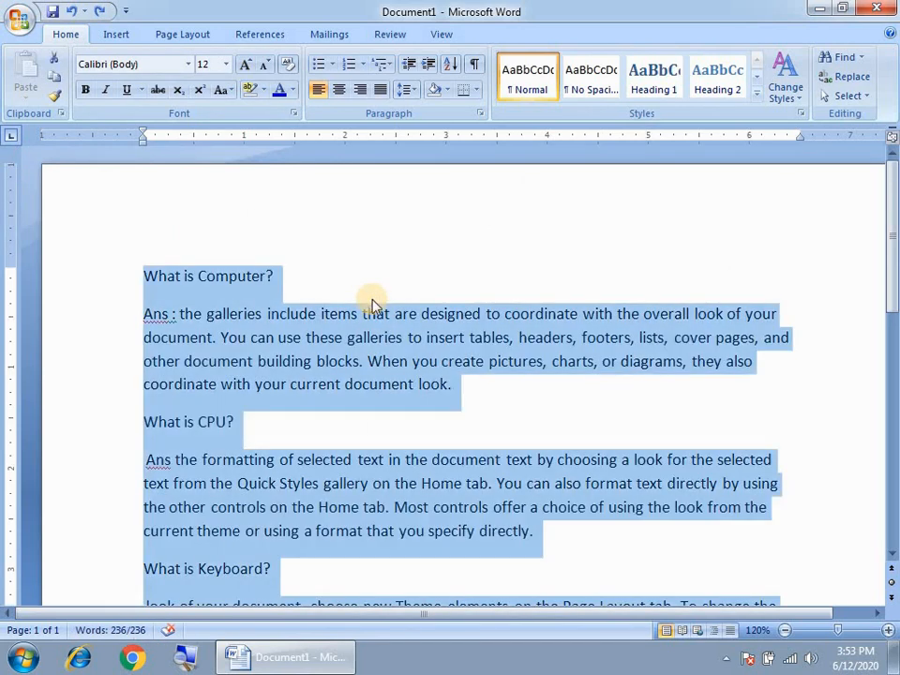
{"action": "key", "text": "ctrl+j"}
{"action": "left_click", "coordinate": [298, 282]}
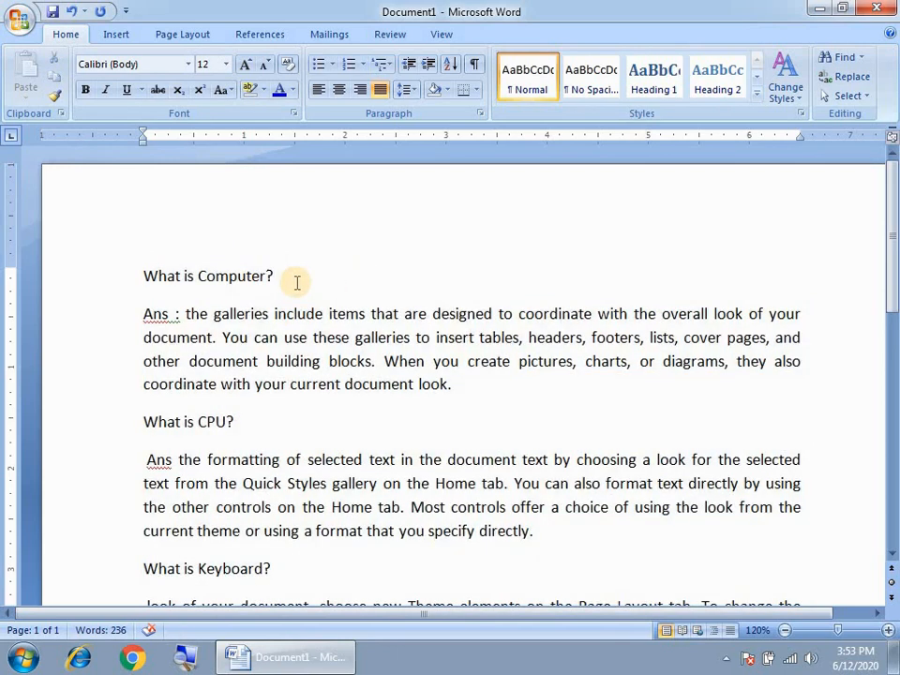
Make the "What is Computer?" heading bold and underlined, with a font size of 18.
{"action": "left_click_drag", "start_coordinate": [257, 278], "coordinate": [155, 281]}
{"action": "left_click", "coordinate": [86, 90]}
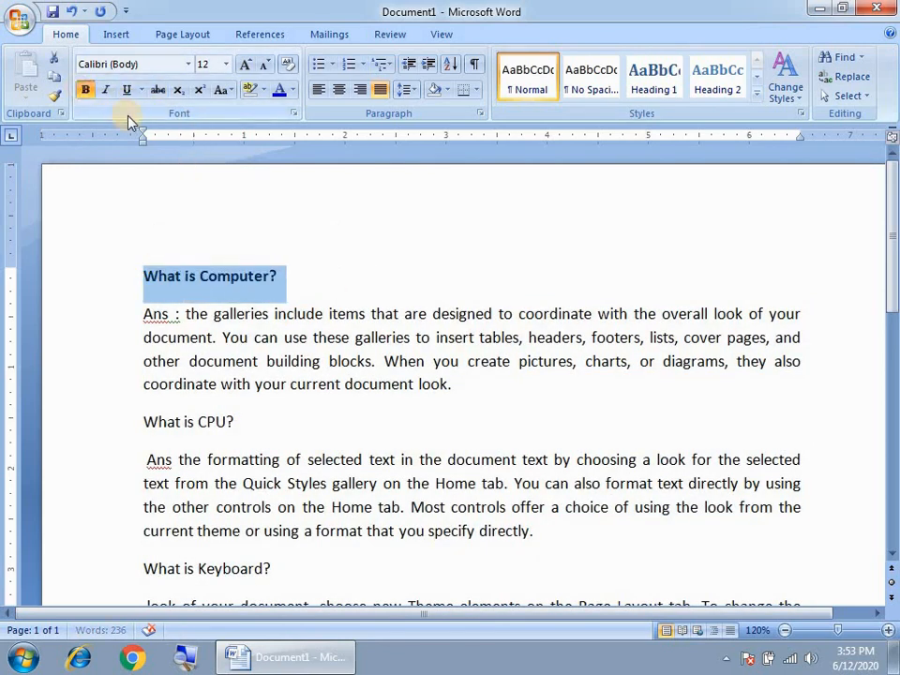
{"action": "left_click", "coordinate": [244, 63]}
{"action": "left_click", "coordinate": [244, 63]}
{"action": "left_click", "coordinate": [244, 64]}
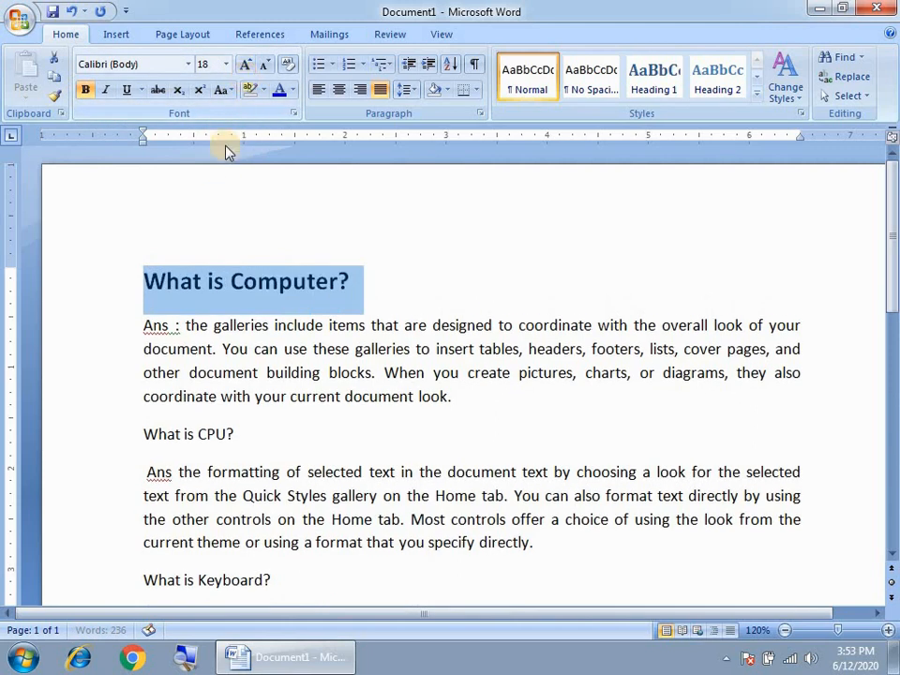
{"action": "left_click", "coordinate": [127, 90]}
{"action": "left_click", "coordinate": [394, 269]}
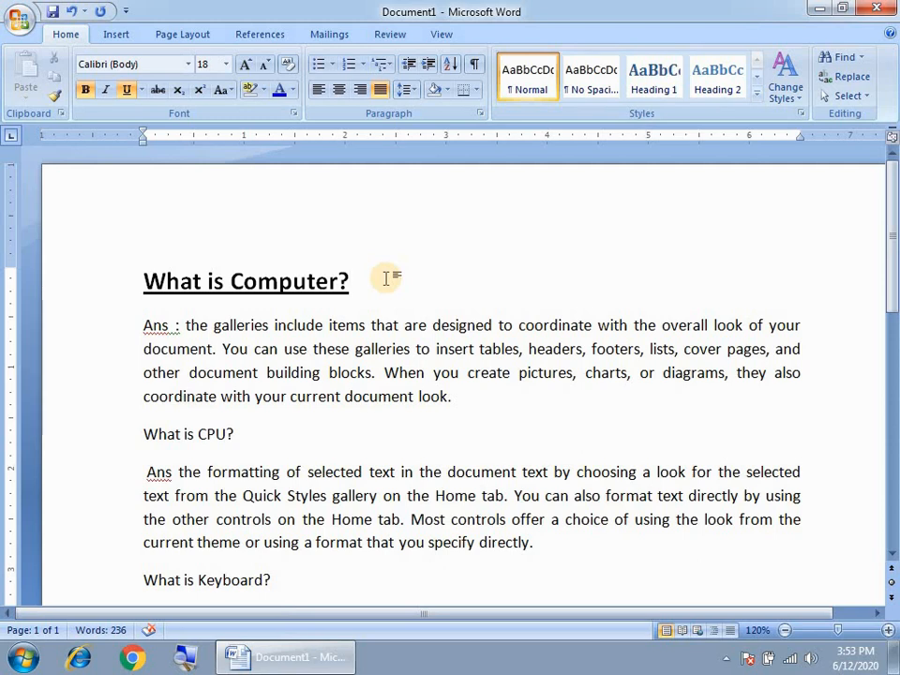
{"action": "left_click", "coordinate": [140, 90]}
{"action": "left_click", "coordinate": [145, 137]}
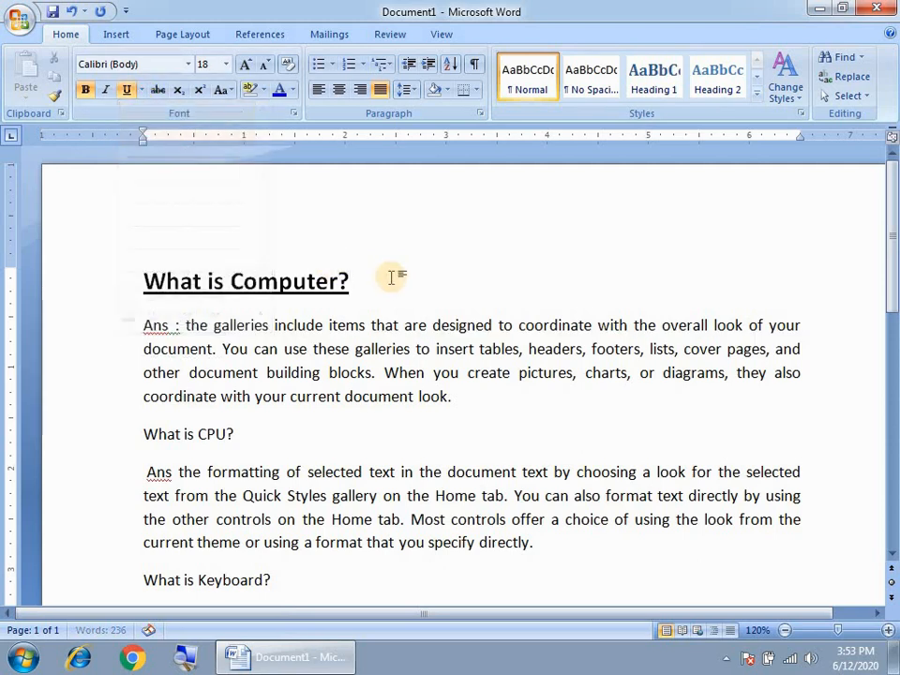
Set the font color of the "What is Computer?" heading to the standard red.
{"action": "left_click_drag", "start_coordinate": [393, 276], "coordinate": [153, 272]}
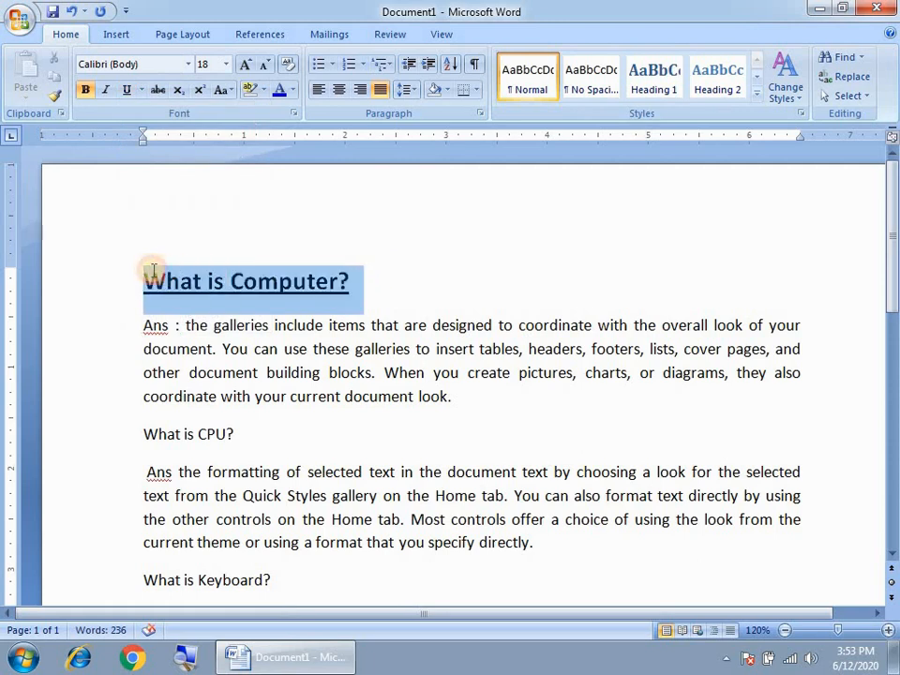
{"action": "left_click", "coordinate": [292, 90]}
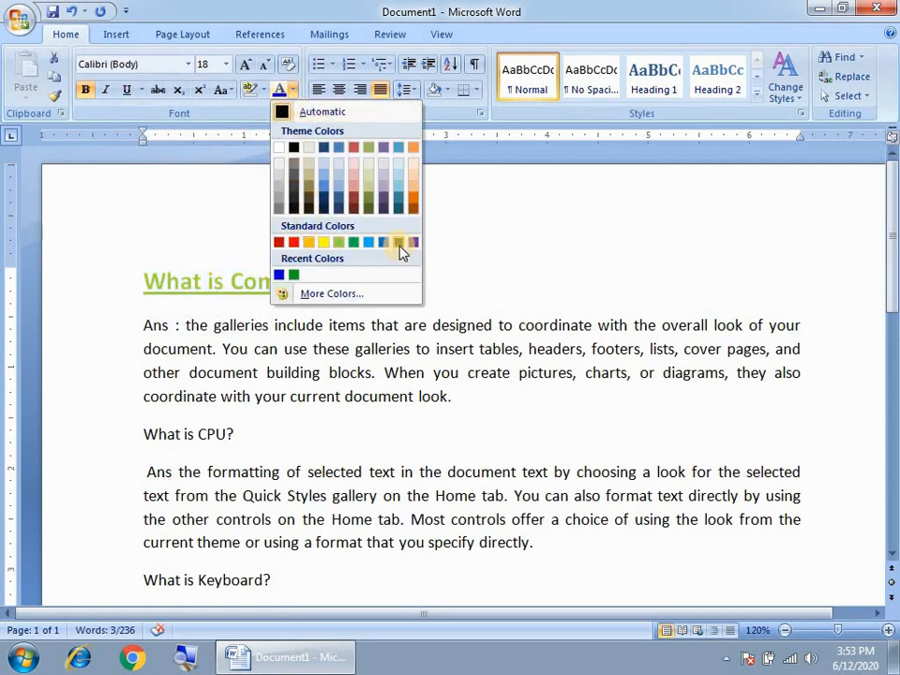
{"action": "left_click", "coordinate": [295, 245]}
{"action": "left_click", "coordinate": [392, 276]}
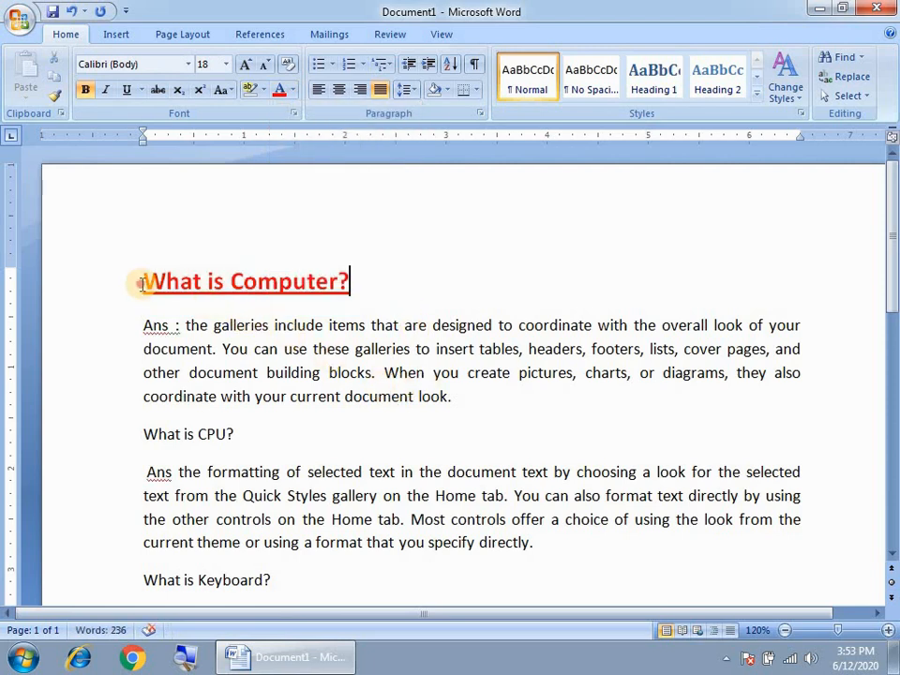
{"action": "left_click_drag", "start_coordinate": [136, 282], "coordinate": [353, 282]}
{"action": "left_click_drag", "start_coordinate": [462, 396], "coordinate": [141, 332]}
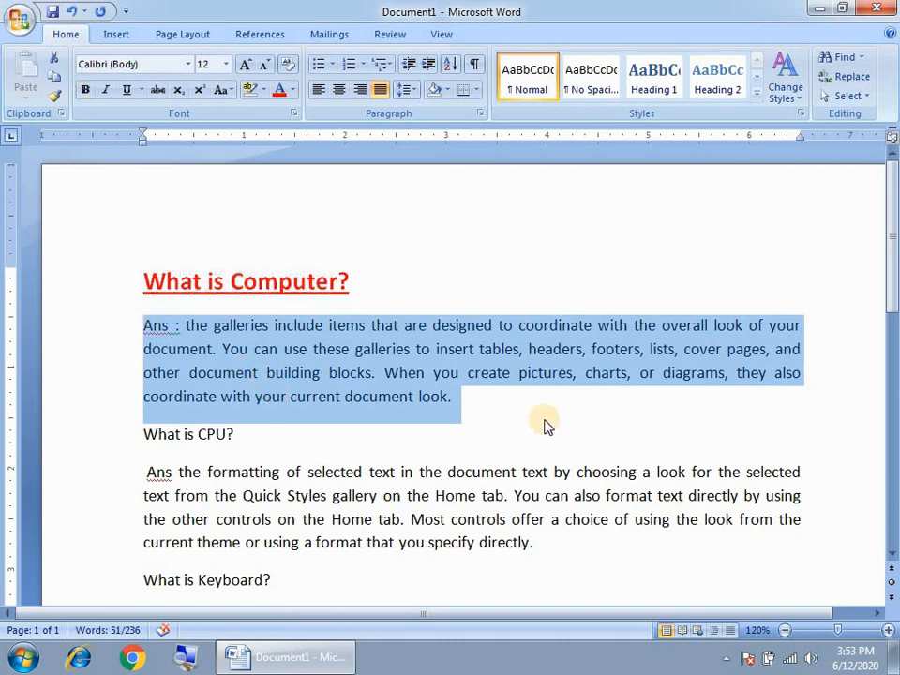
{"action": "left_click", "coordinate": [623, 417]}
Format the "What is CPU?" heading as bold, size 16, standard green and underlined.
{"action": "left_click_drag", "start_coordinate": [242, 424], "coordinate": [132, 424]}
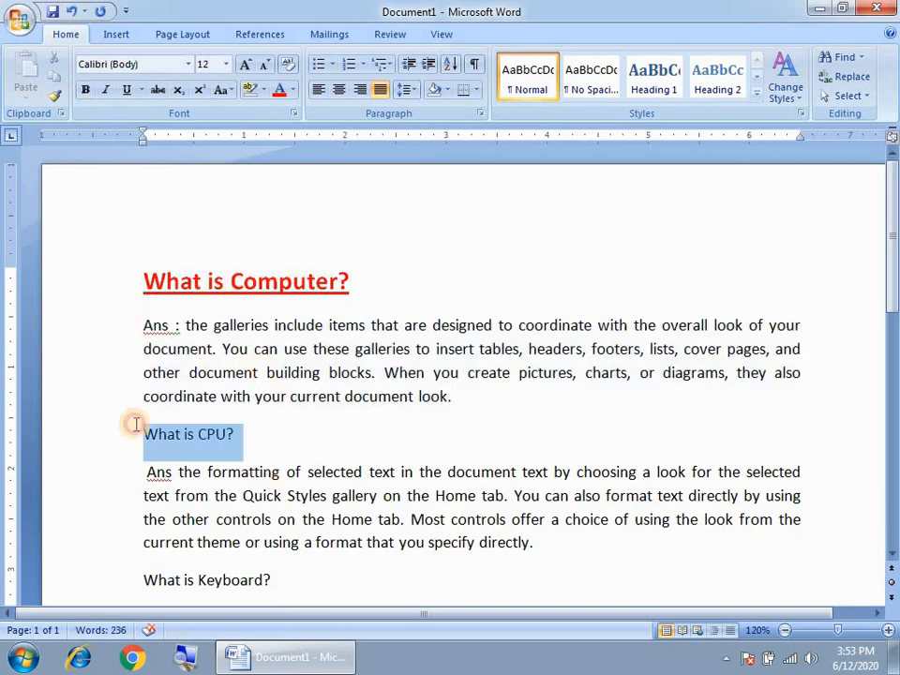
{"action": "left_click", "coordinate": [88, 91]}
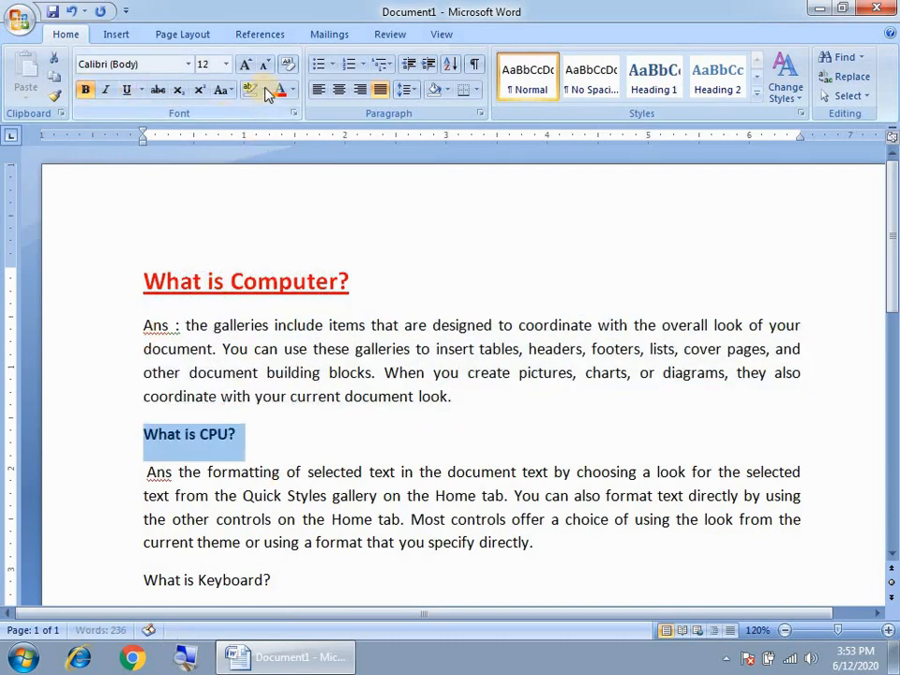
{"action": "left_click", "coordinate": [243, 66]}
{"action": "left_click", "coordinate": [243, 65]}
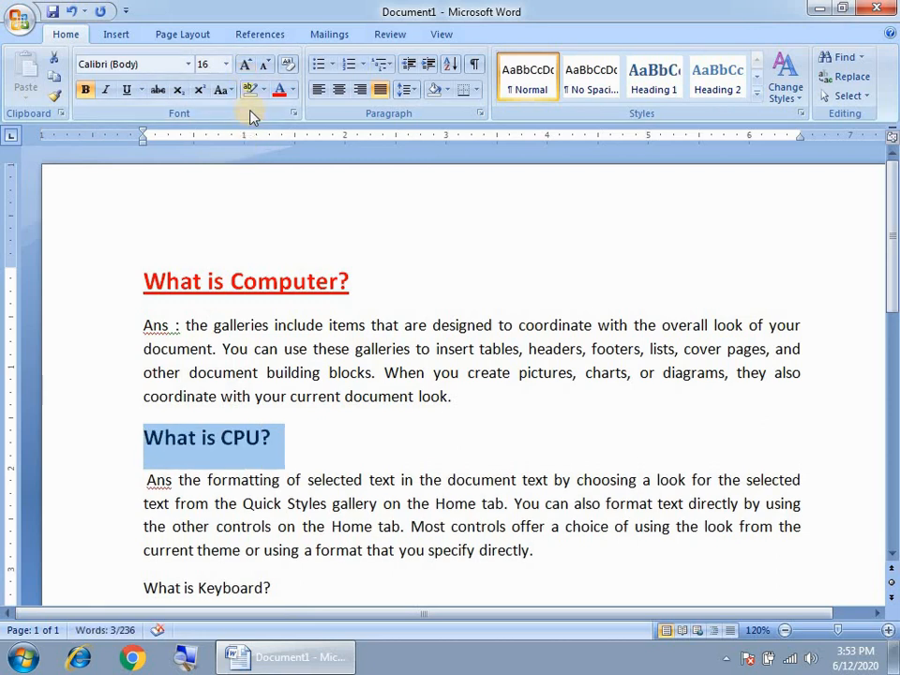
{"action": "left_click", "coordinate": [293, 90]}
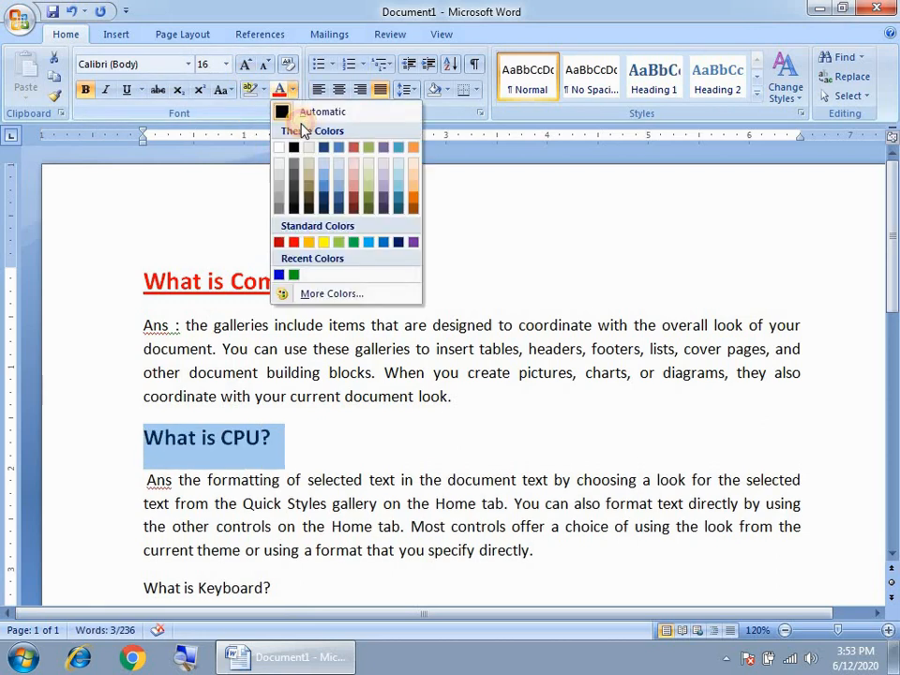
{"action": "left_click", "coordinate": [355, 243]}
{"action": "left_click", "coordinate": [126, 90]}
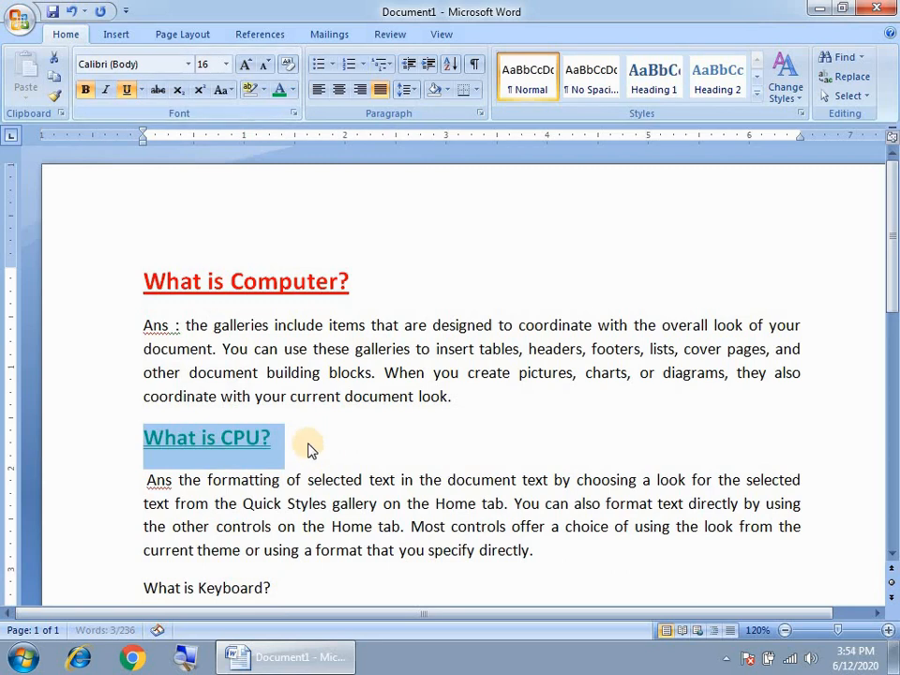
{"action": "left_click", "coordinate": [342, 442]}
{"action": "left_click_drag", "start_coordinate": [297, 438], "coordinate": [149, 435]}
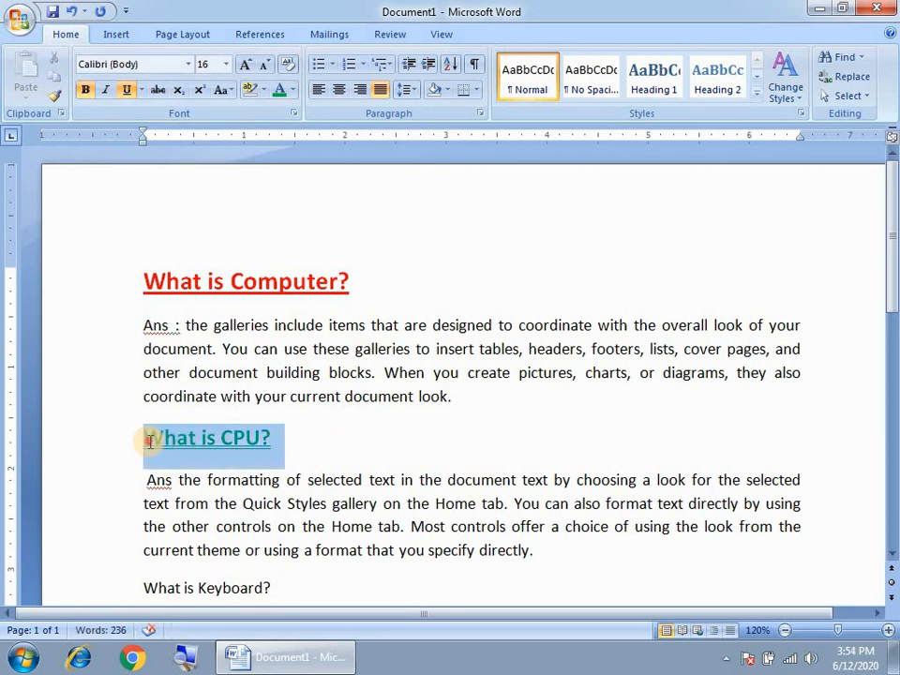
Increase the font size of the "What is CPU?" heading to 20.
{"action": "left_click", "coordinate": [246, 64]}
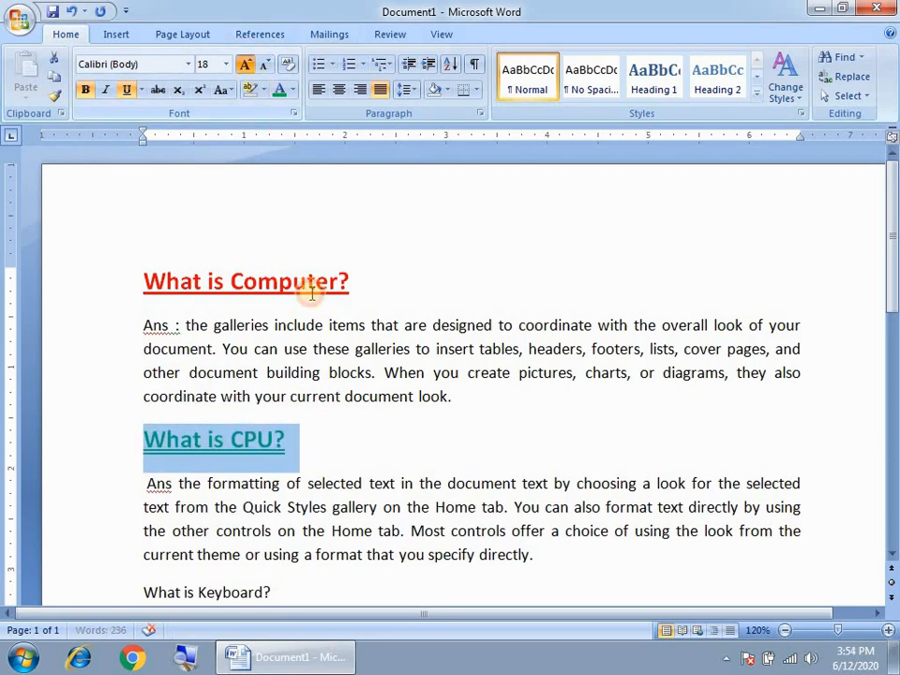
{"action": "left_click", "coordinate": [353, 447]}
{"action": "scroll", "coordinate": [264, 474], "scroll_direction": "down", "scroll_amount": 1}
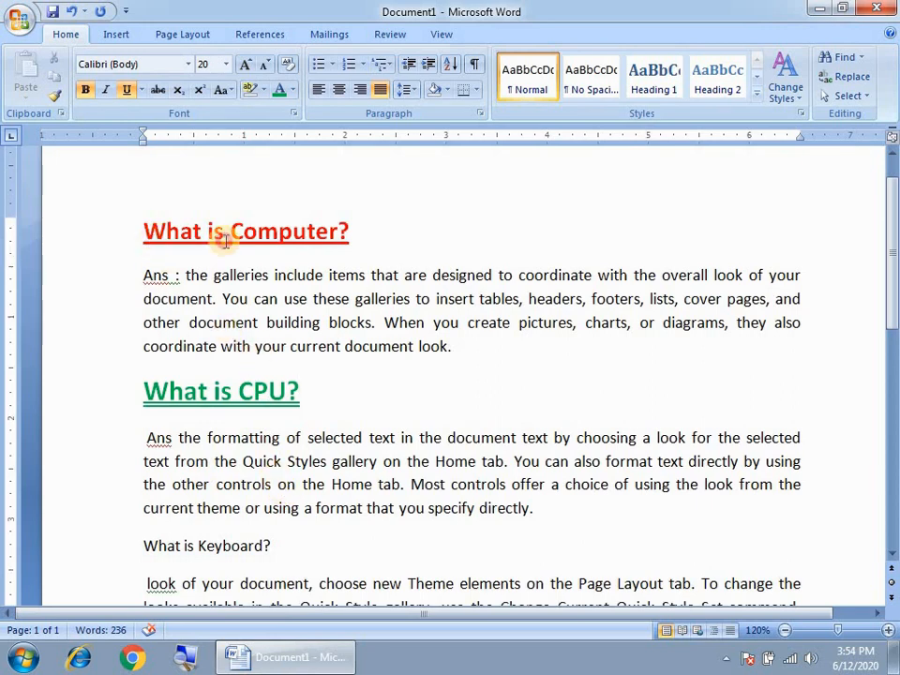
{"action": "left_click_drag", "start_coordinate": [226, 237], "coordinate": [145, 233]}
{"action": "left_click_drag", "start_coordinate": [154, 389], "coordinate": [287, 392]}
{"action": "left_click", "coordinate": [228, 505]}
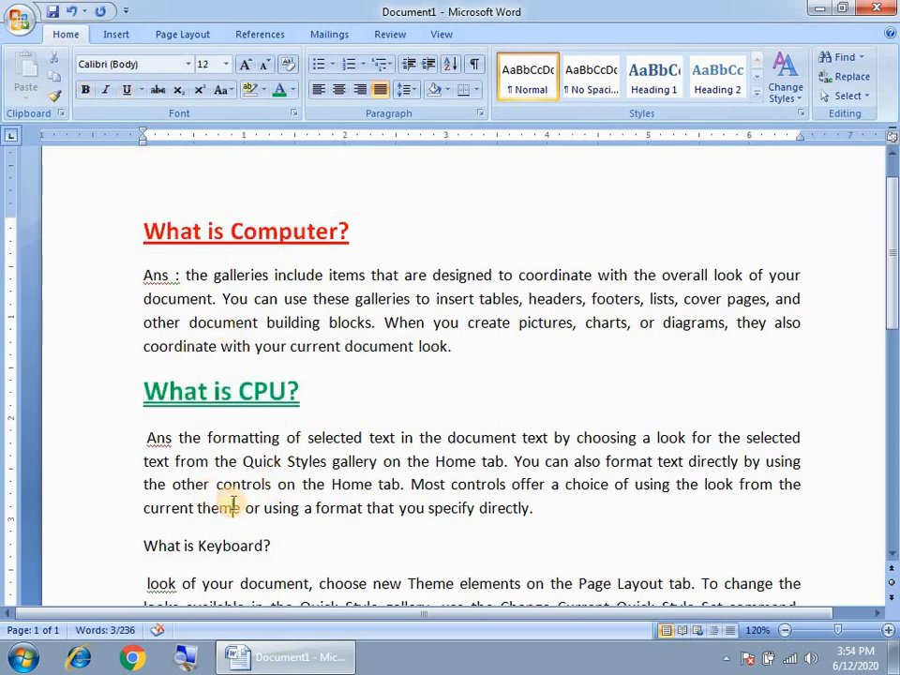
Make the answer paragraph below the "What is Computer?" heading italic and underlined.
{"action": "left_click", "coordinate": [464, 352]}
{"action": "left_click", "coordinate": [159, 265], "text": "shift"}
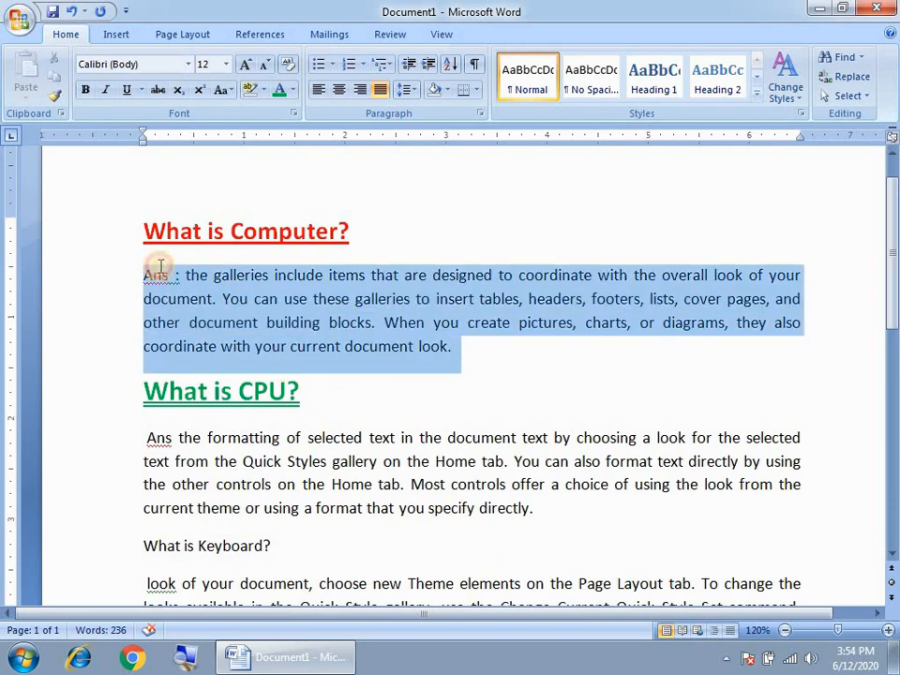
{"action": "left_click", "coordinate": [125, 89]}
{"action": "left_click", "coordinate": [105, 89]}
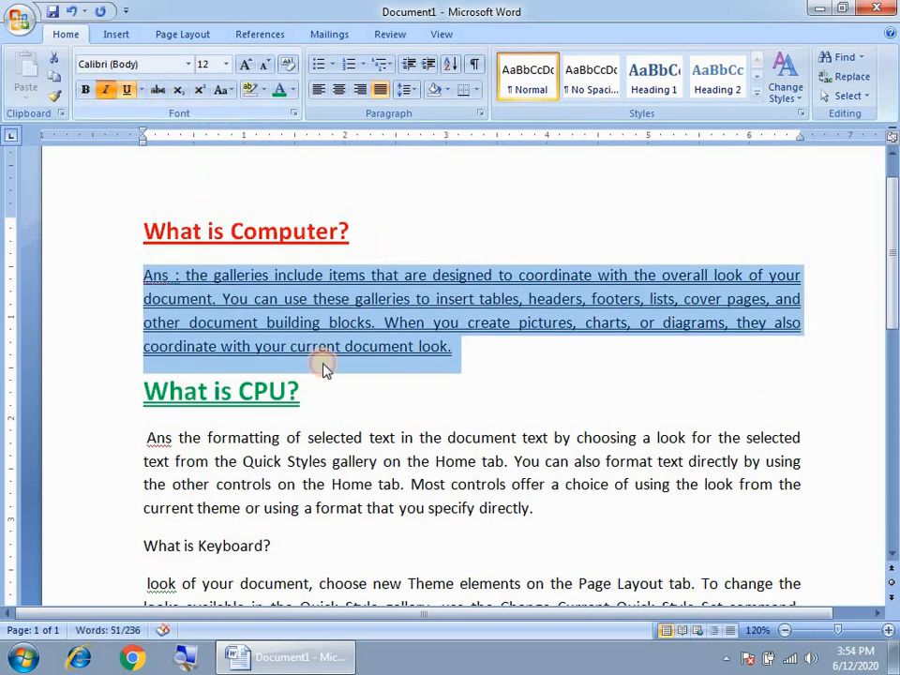
{"action": "scroll", "coordinate": [357, 404], "scroll_direction": "down", "scroll_amount": 1}
{"action": "left_click", "coordinate": [356, 410]}
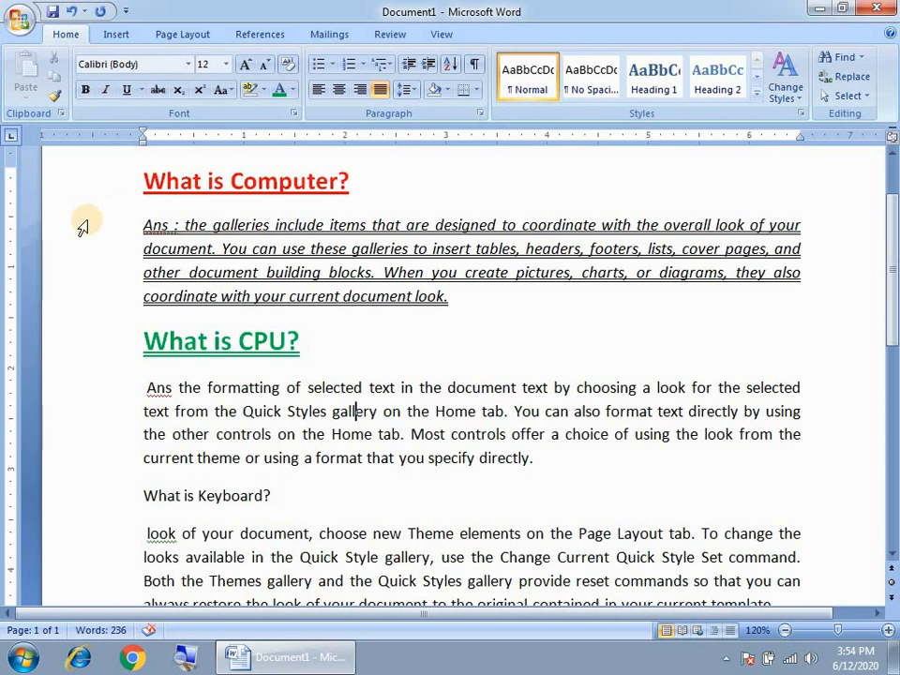
Shrink the font of the text from the "What is Computer?" heading into the second answer by one size, and undo it.
{"action": "scroll", "coordinate": [313, 189], "scroll_direction": "up", "scroll_amount": 2}
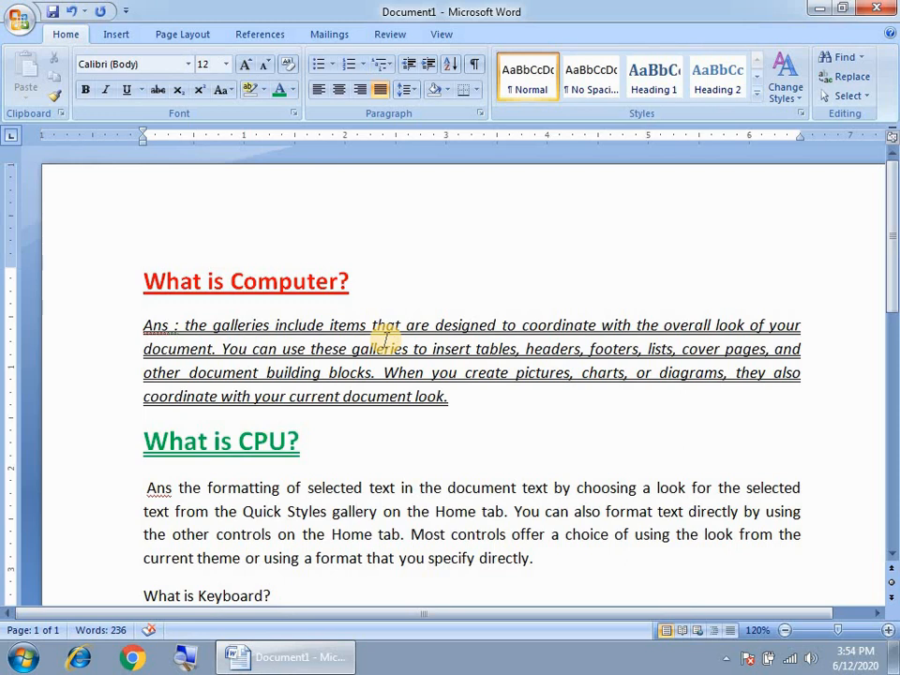
{"action": "left_click_drag", "start_coordinate": [145, 272], "coordinate": [498, 457]}
{"action": "left_click", "coordinate": [495, 448]}
{"action": "left_click", "coordinate": [493, 398]}
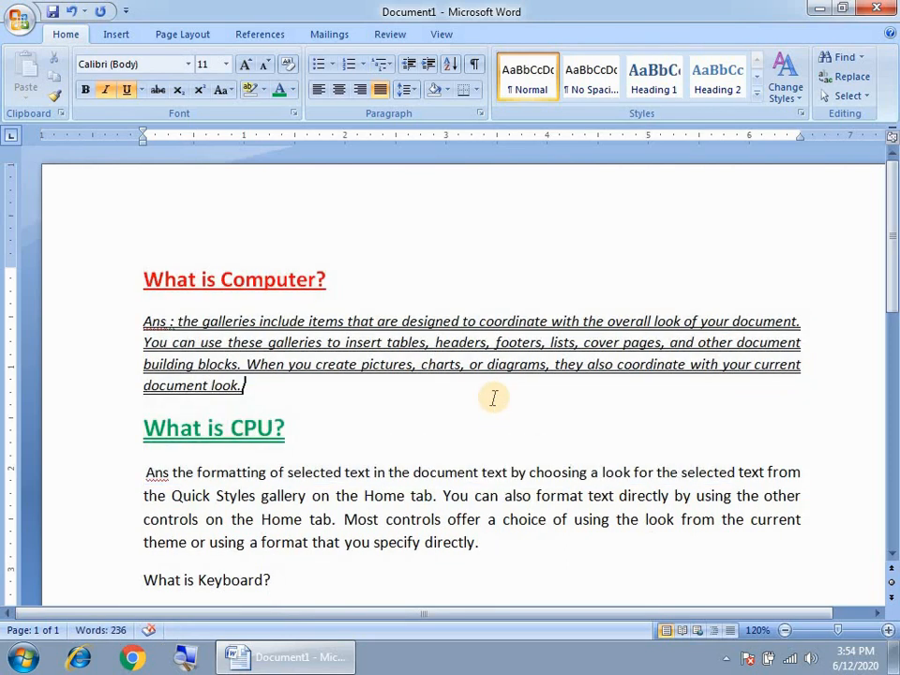
{"action": "key", "text": "ctrl+z"}
{"action": "left_click", "coordinate": [455, 432]}
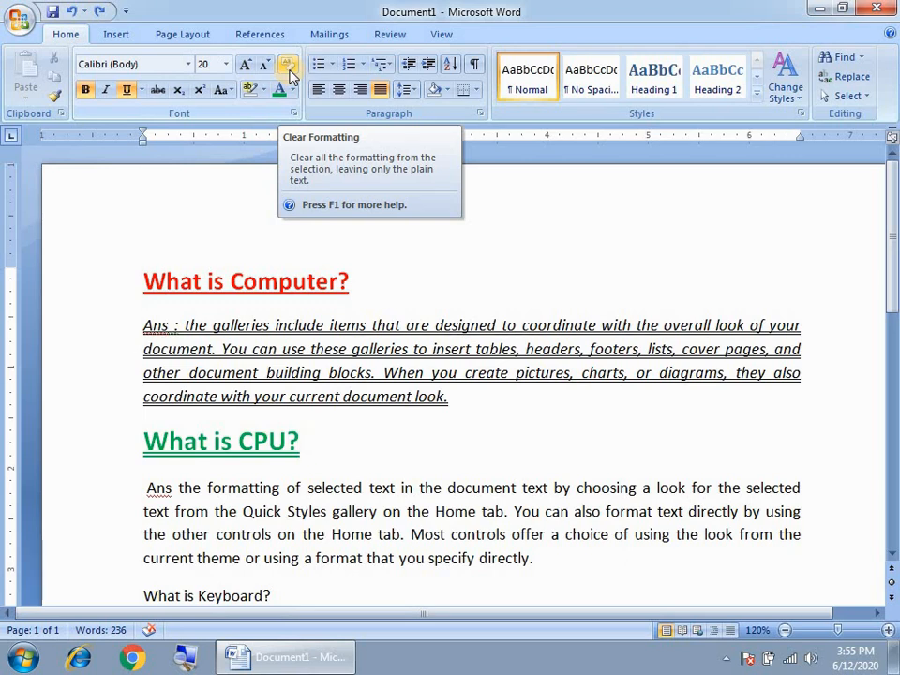
Clear all formatting from the entire document text.
{"action": "left_click", "coordinate": [230, 272]}
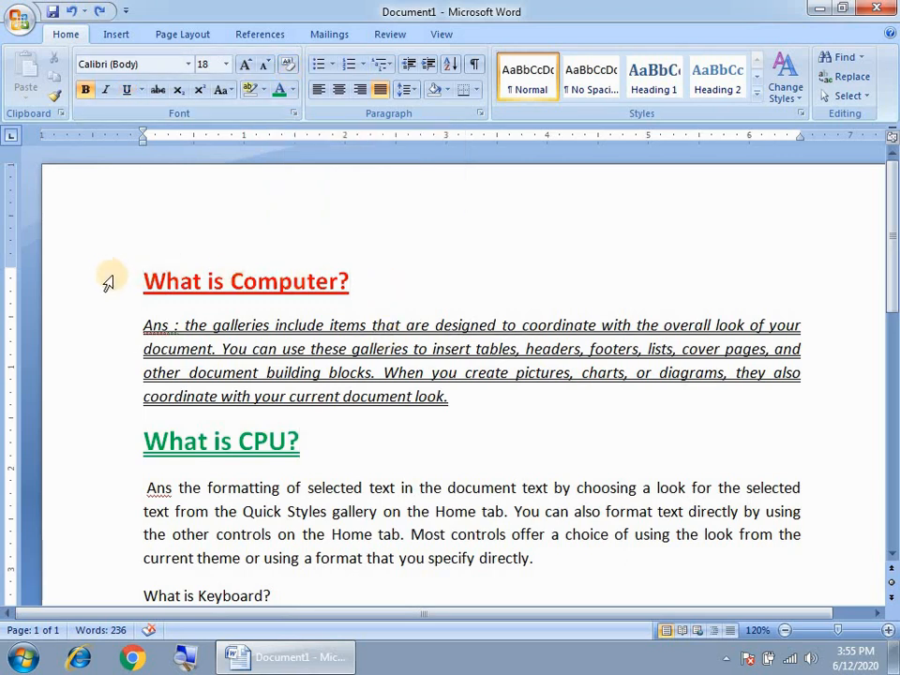
{"action": "left_click_drag", "start_coordinate": [139, 272], "coordinate": [436, 510]}
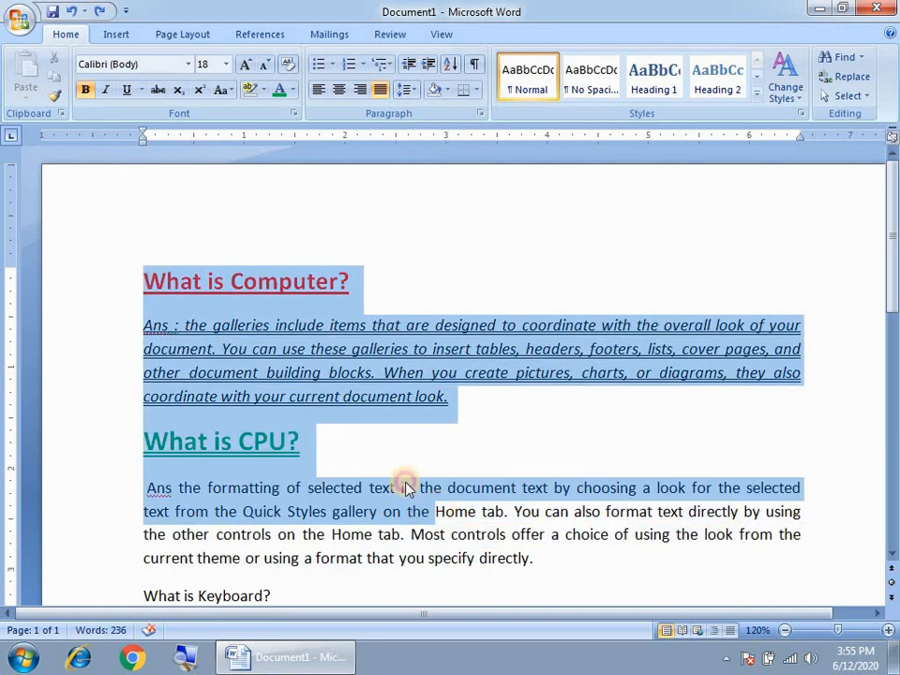
{"action": "left_click", "coordinate": [346, 434]}
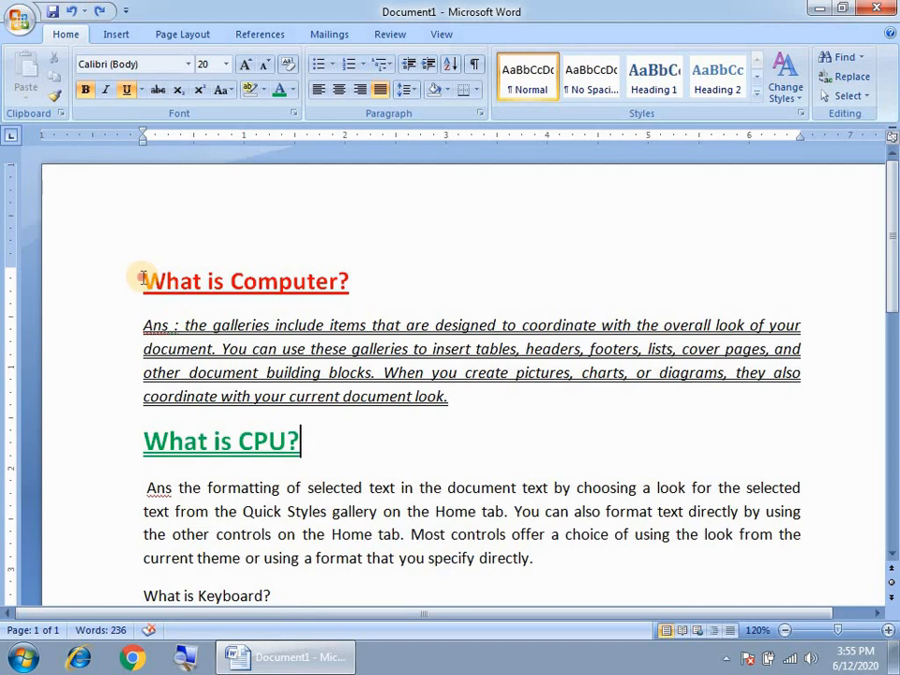
{"action": "left_click_drag", "start_coordinate": [139, 277], "coordinate": [436, 517]}
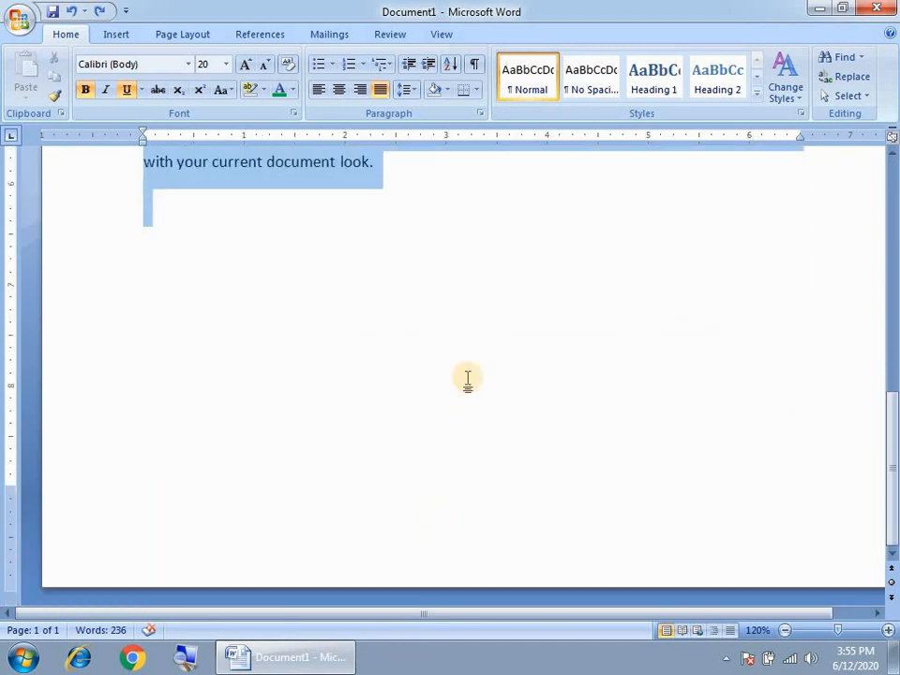
{"action": "scroll", "coordinate": [444, 390], "scroll_direction": "up", "scroll_amount": 12}
{"action": "scroll", "coordinate": [444, 390], "scroll_direction": "up", "scroll_amount": 1}
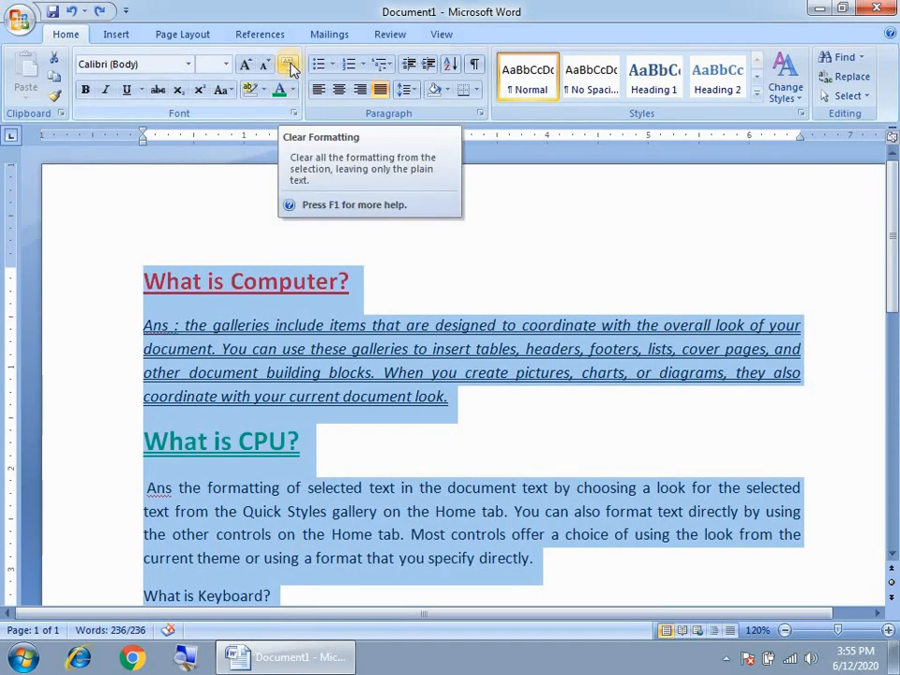
{"action": "left_click", "coordinate": [291, 67]}
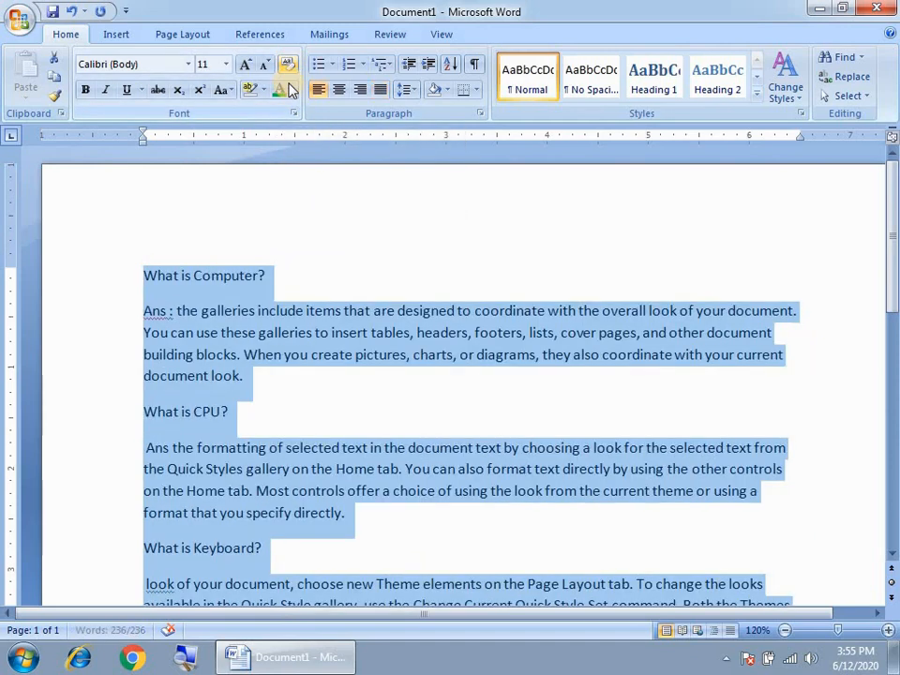
{"action": "left_click", "coordinate": [330, 380]}
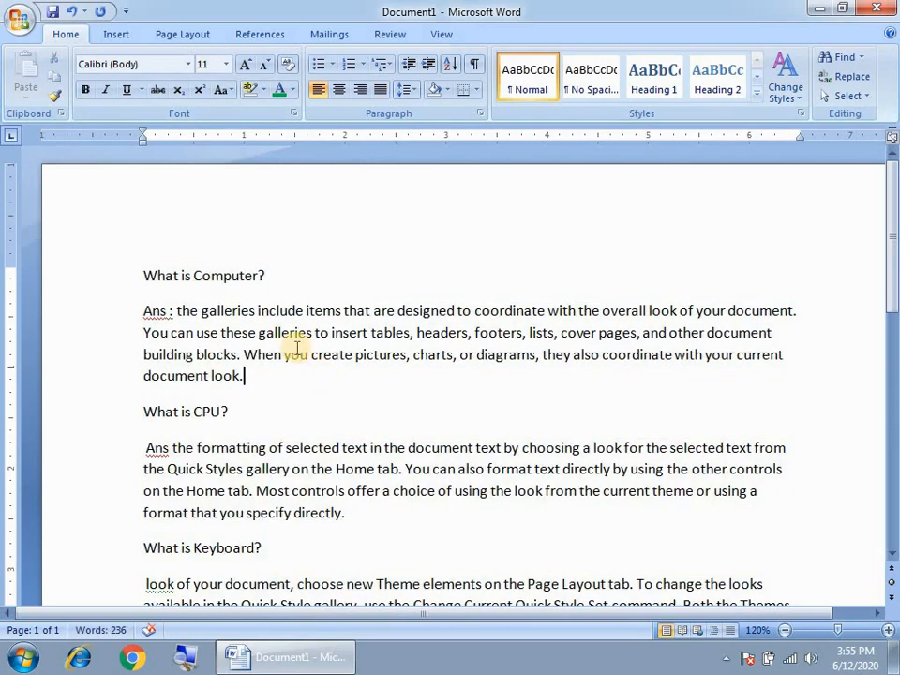
Look over the question headings and answer paragraphs to check that only plain text is left.
{"action": "scroll", "coordinate": [294, 342], "scroll_direction": "down", "scroll_amount": 1}
{"action": "scroll", "coordinate": [255, 251], "scroll_direction": "down", "scroll_amount": 2}
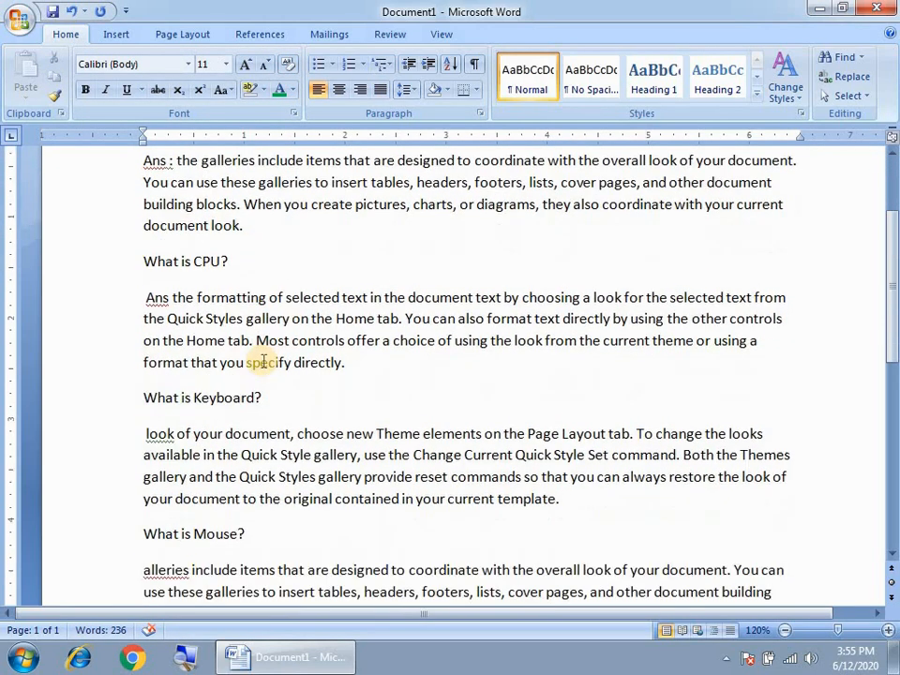
{"action": "scroll", "coordinate": [252, 304], "scroll_direction": "up", "scroll_amount": 2}
{"action": "scroll", "coordinate": [251, 304], "scroll_direction": "up", "scroll_amount": 1}
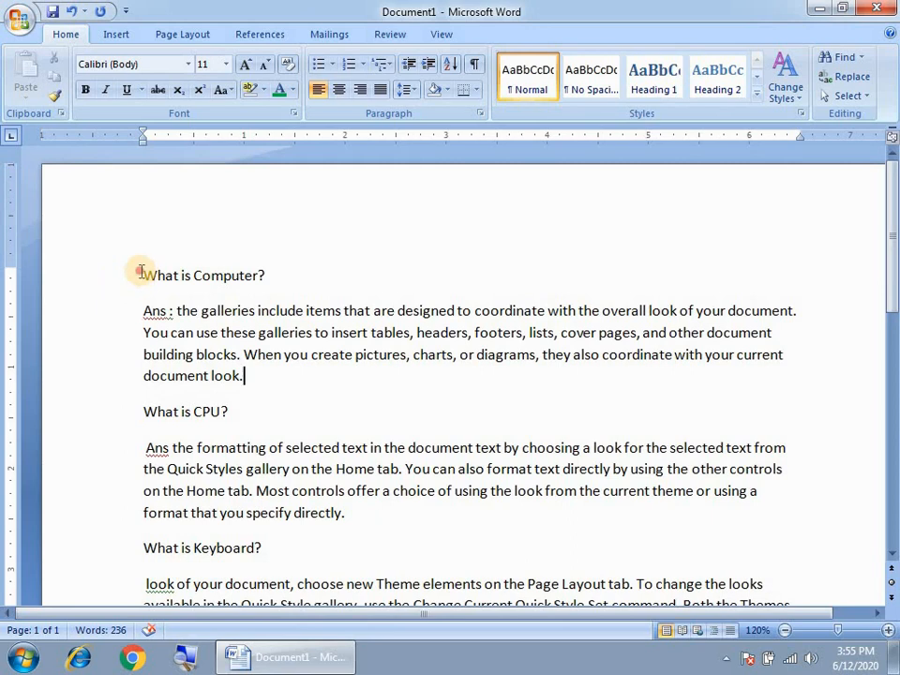
{"action": "left_click_drag", "start_coordinate": [141, 272], "coordinate": [253, 269]}
{"action": "left_click", "coordinate": [294, 401]}
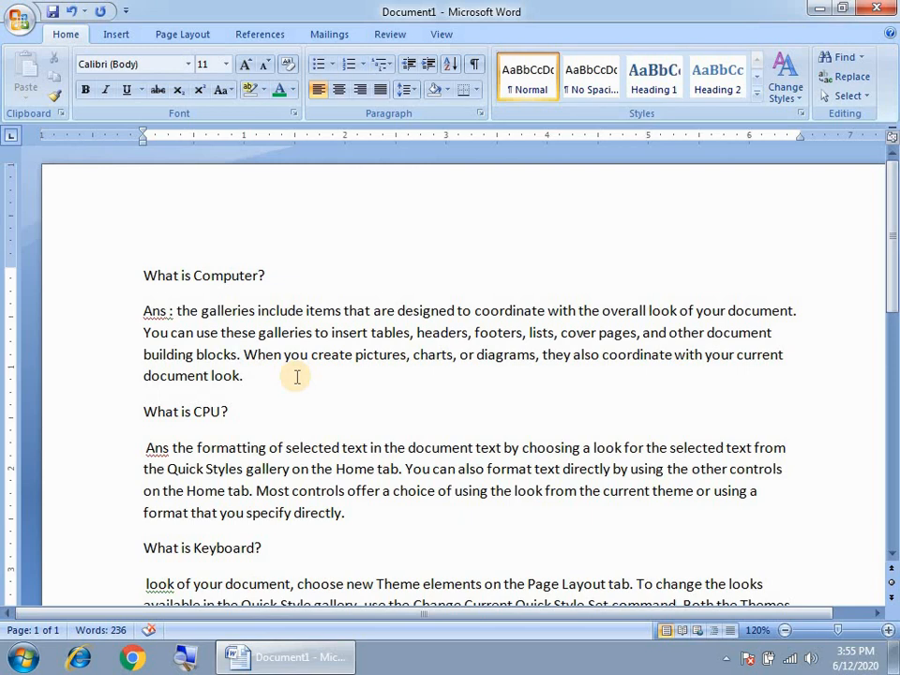
{"action": "key", "text": "ctrl+a"}
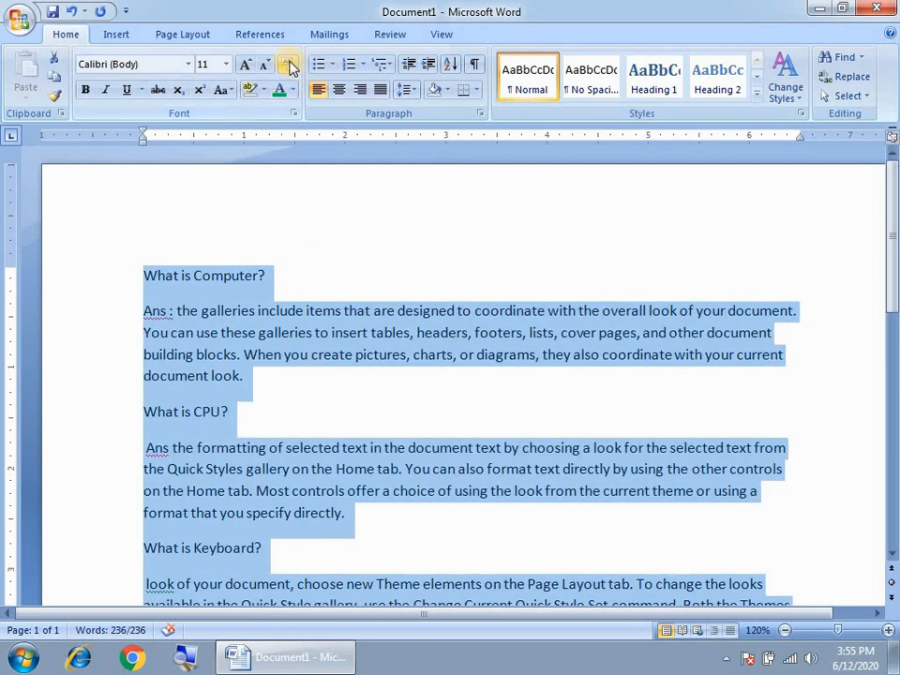
{"action": "left_click", "coordinate": [359, 312]}
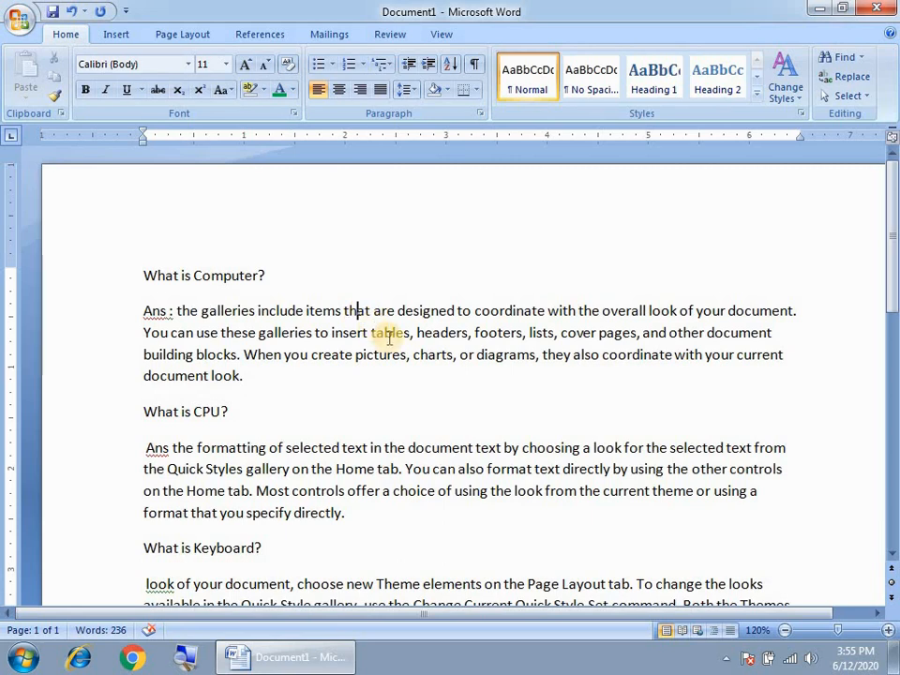
{"action": "left_click_drag", "start_coordinate": [273, 278], "coordinate": [142, 276]}
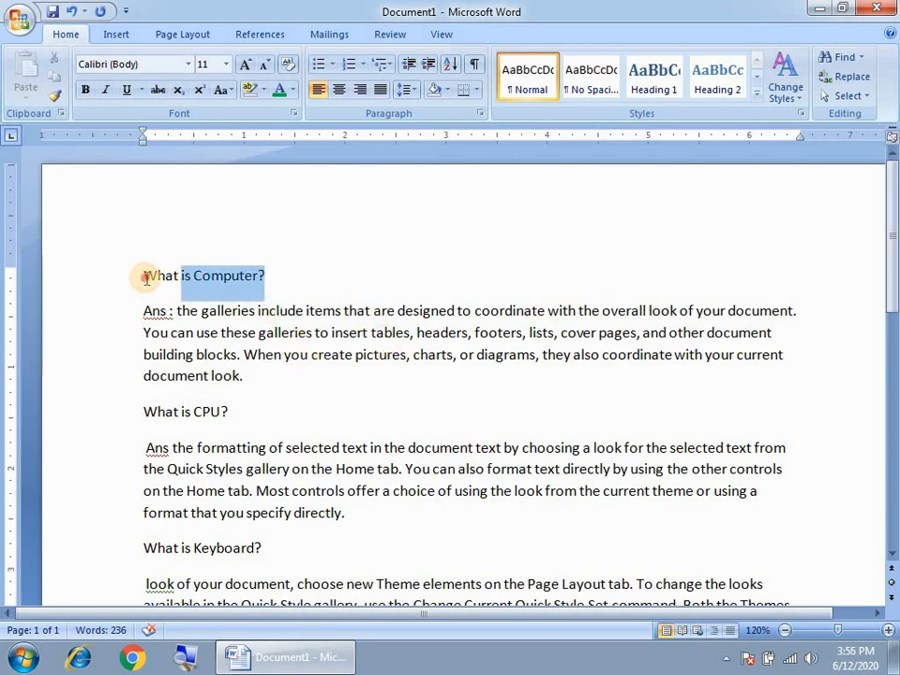
{"action": "left_click_drag", "start_coordinate": [241, 411], "coordinate": [121, 413]}
{"action": "scroll", "coordinate": [286, 473], "scroll_direction": "down", "scroll_amount": 1}
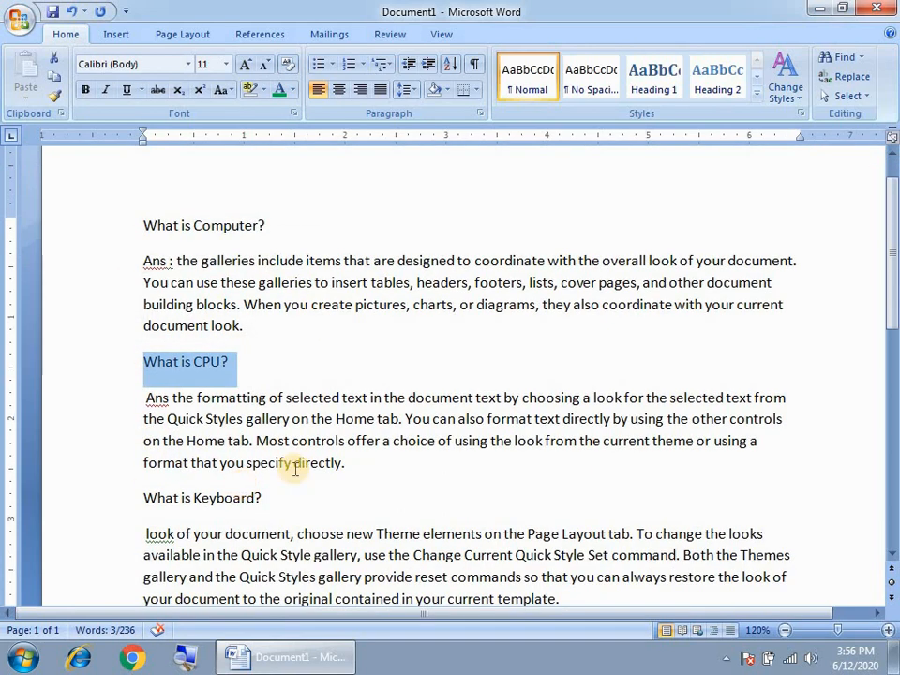
{"action": "left_click_drag", "start_coordinate": [289, 497], "coordinate": [143, 500]}
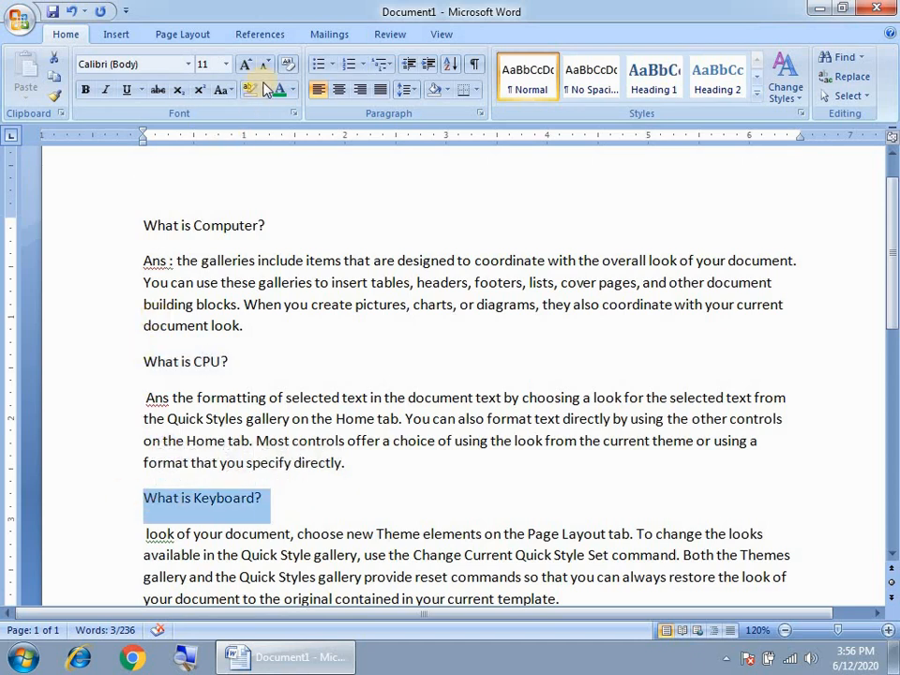
{"action": "left_click", "coordinate": [316, 360]}
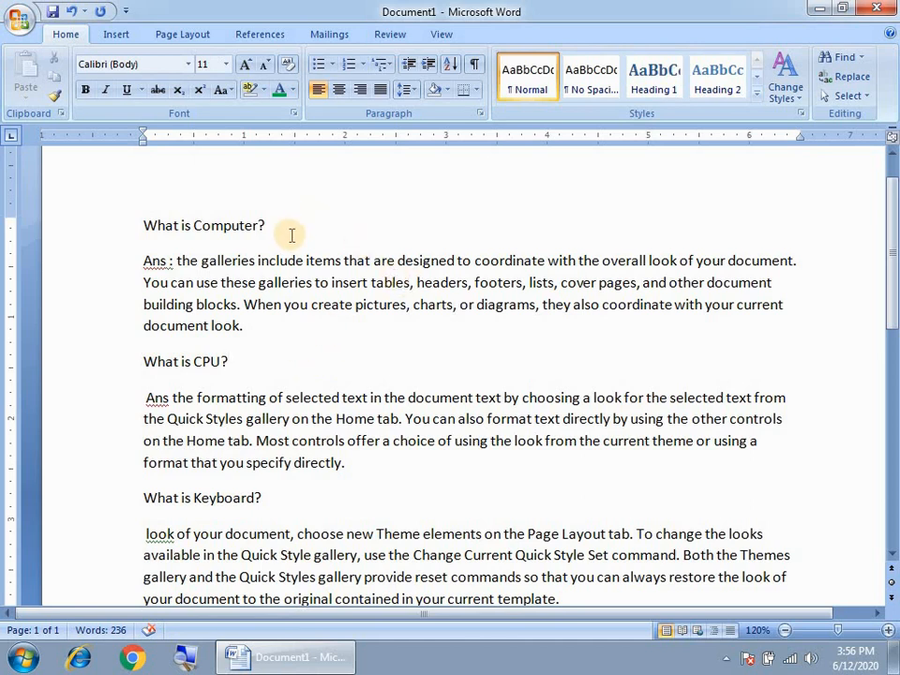
Make the "What is Computer?" heading bold, italic and underlined.
{"action": "left_click_drag", "start_coordinate": [272, 226], "coordinate": [140, 225]}
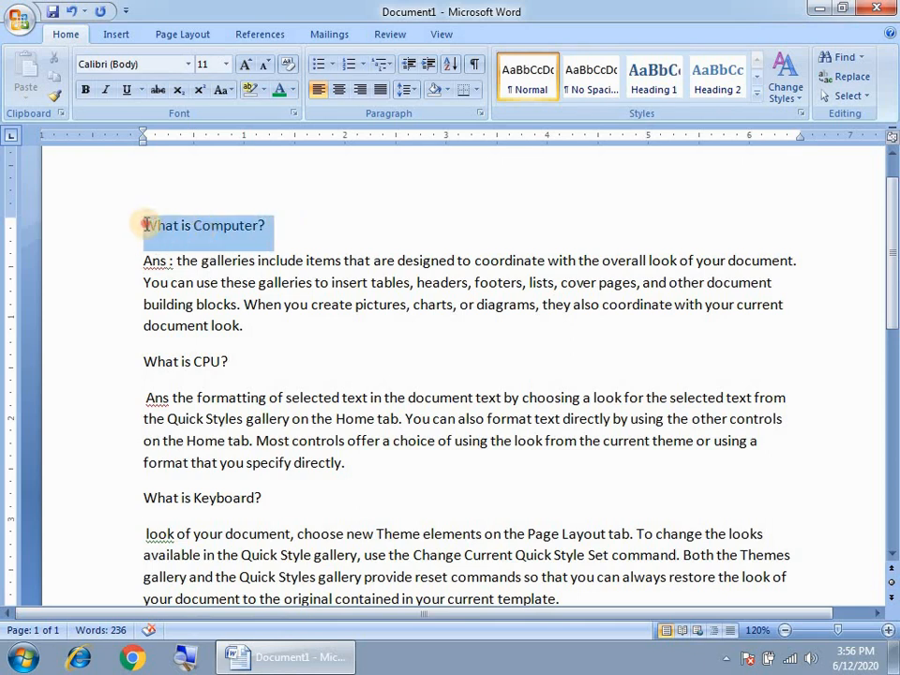
{"action": "left_click", "coordinate": [86, 90]}
{"action": "left_click", "coordinate": [105, 90]}
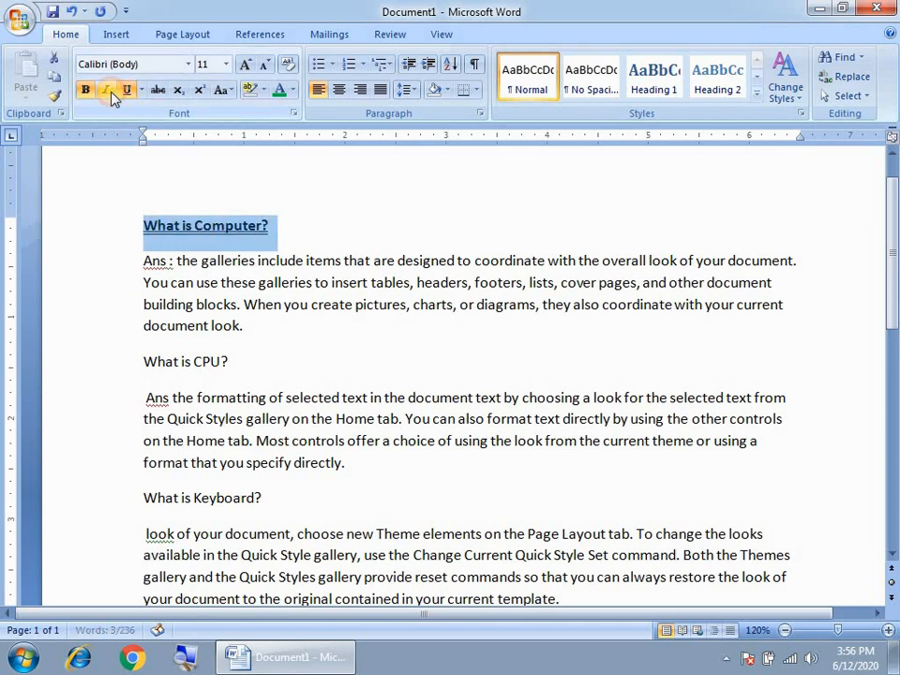
{"action": "left_click", "coordinate": [126, 90]}
Enlarge the "What is Computer?" heading to font size 80.
{"action": "double_click", "coordinate": [245, 65]}
{"action": "double_click", "coordinate": [244, 65]}
{"action": "double_click", "coordinate": [244, 64]}
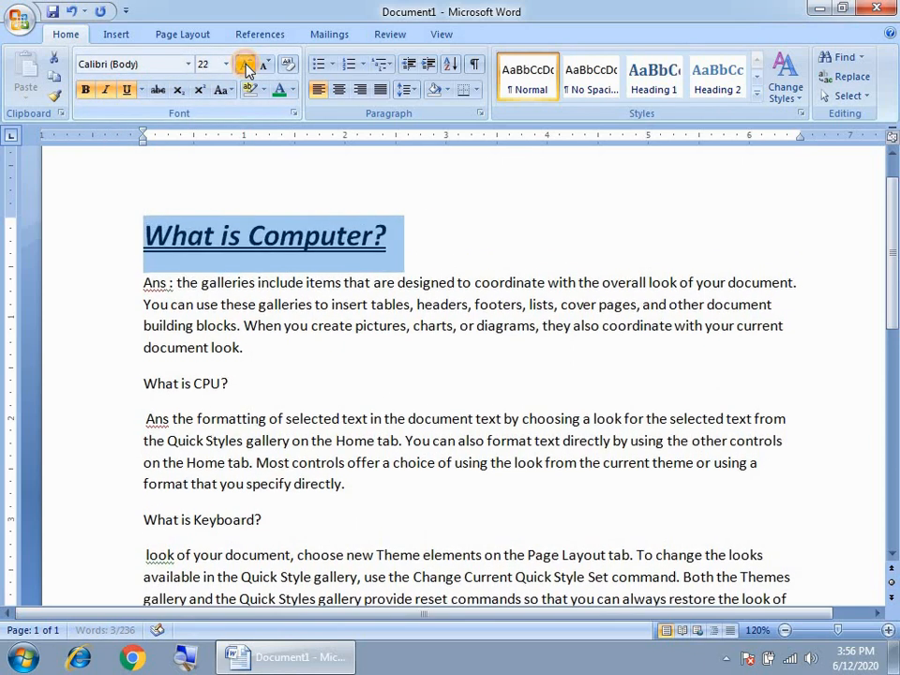
{"action": "triple_click", "coordinate": [245, 65]}
{"action": "double_click", "coordinate": [246, 66]}
{"action": "double_click", "coordinate": [246, 66]}
{"action": "left_click", "coordinate": [667, 455]}
{"action": "left_click_drag", "start_coordinate": [689, 460], "coordinate": [115, 317]}
{"action": "scroll", "coordinate": [357, 358], "scroll_direction": "down", "scroll_amount": 1}
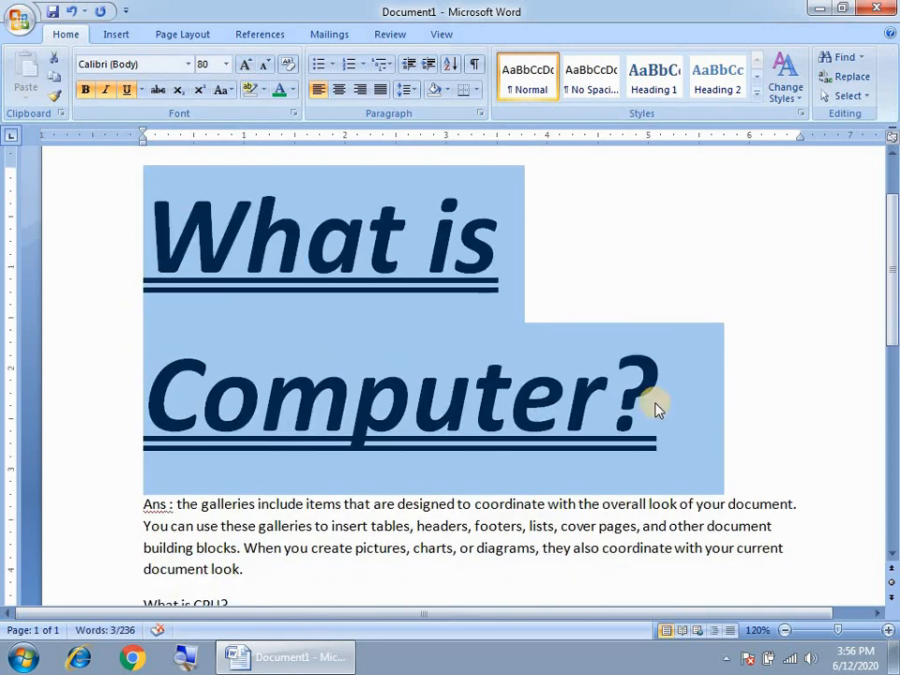
{"action": "left_click", "coordinate": [600, 409]}
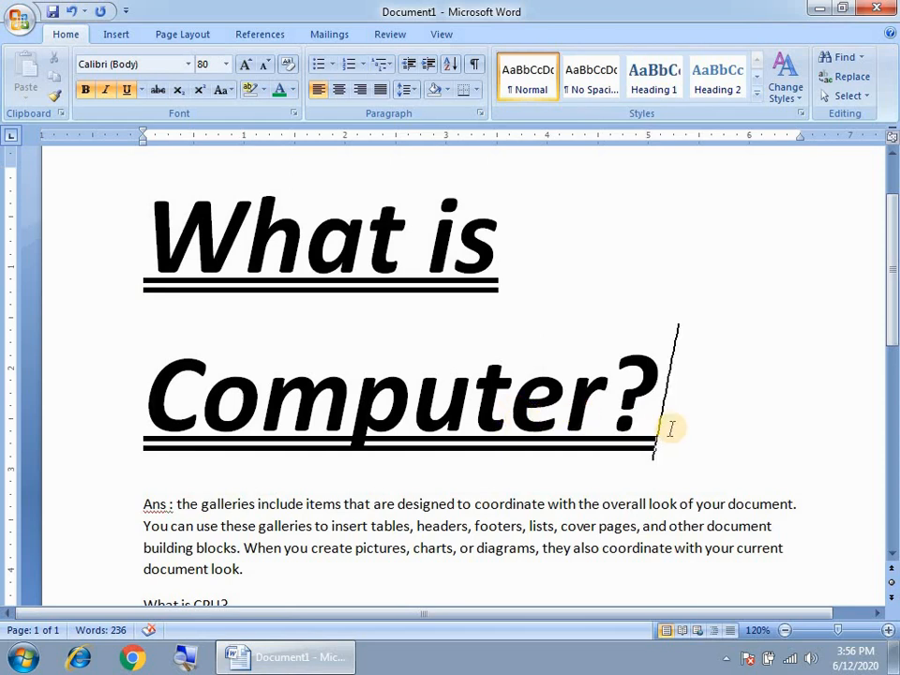
Clear the character formatting from the "What is Computer?" heading.
{"action": "double_click", "coordinate": [20, 255]}
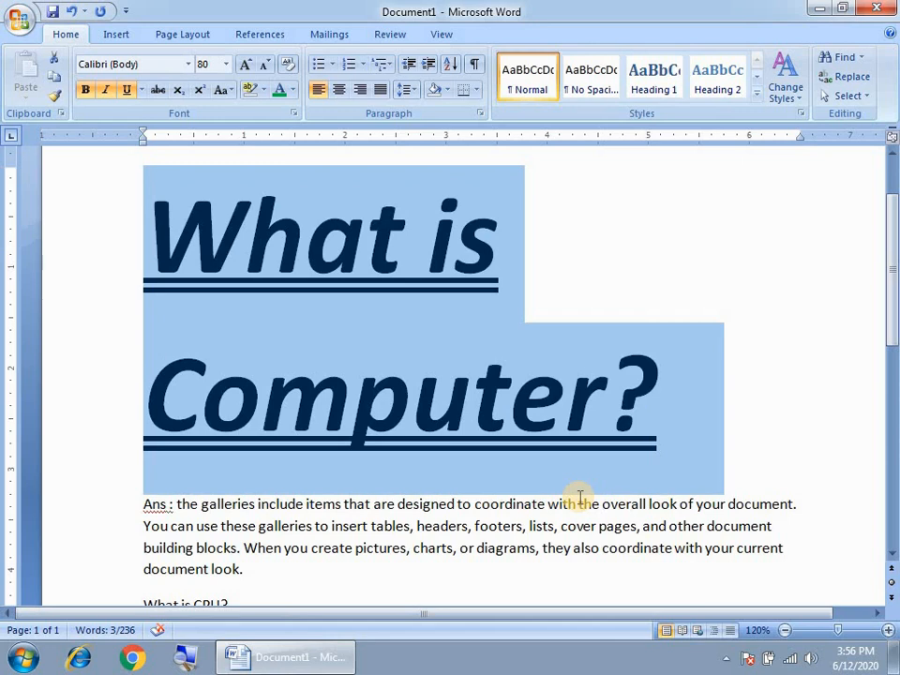
{"action": "key", "text": "ctrl+space"}
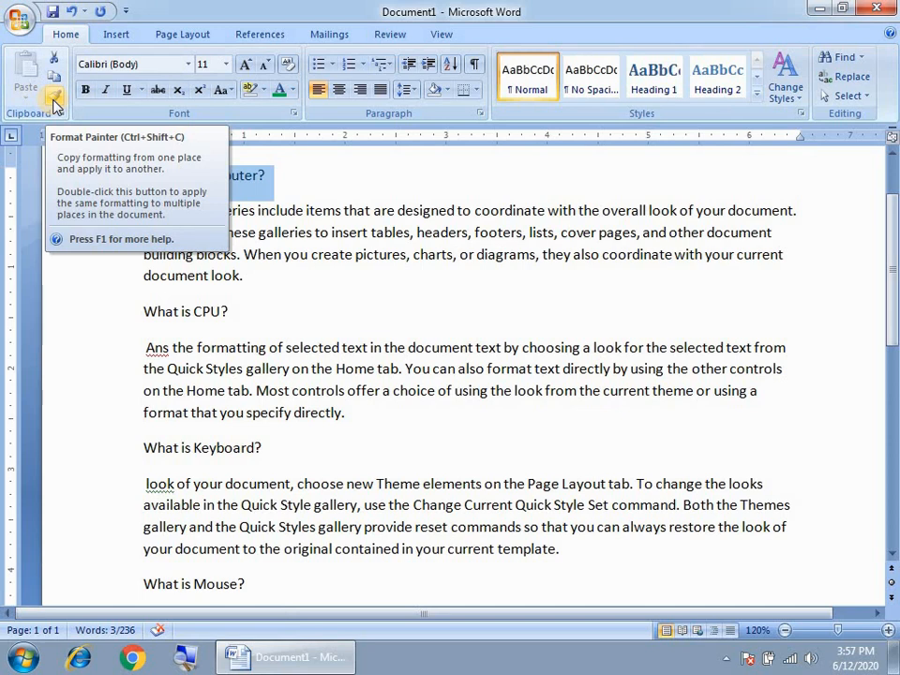
{"action": "scroll", "coordinate": [324, 326], "scroll_direction": "up", "scroll_amount": 2}
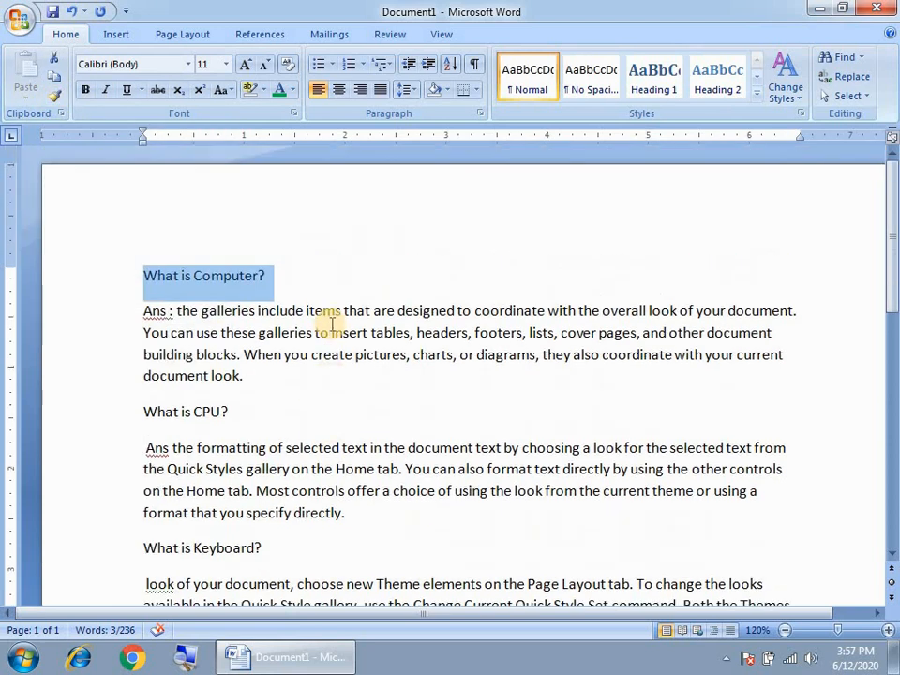
{"action": "scroll", "coordinate": [333, 320], "scroll_direction": "down", "scroll_amount": 3}
{"action": "scroll", "coordinate": [349, 291], "scroll_direction": "up", "scroll_amount": 2}
{"action": "scroll", "coordinate": [356, 272], "scroll_direction": "up", "scroll_amount": 1}
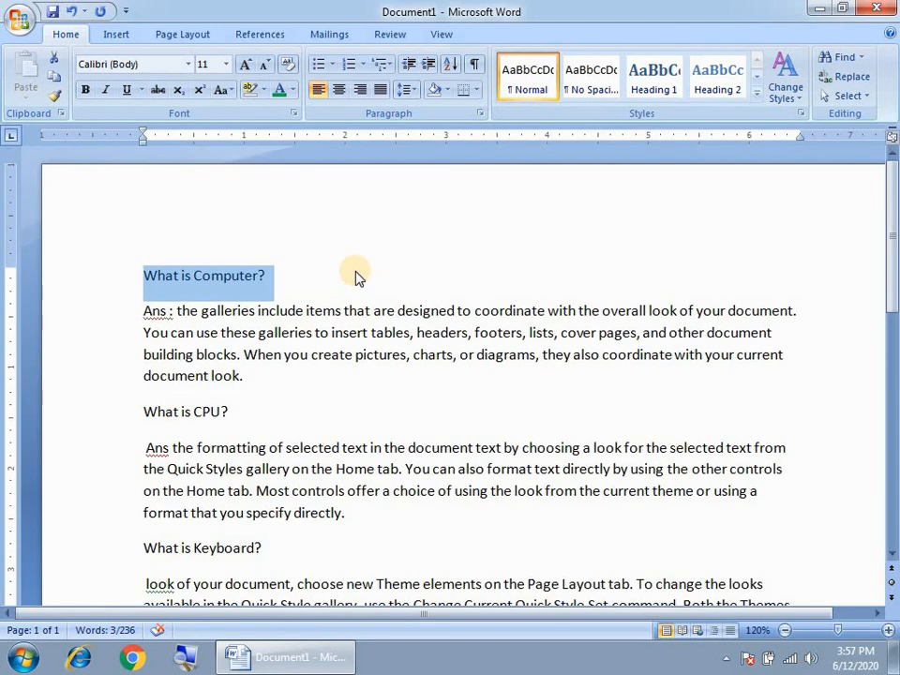
{"action": "left_click", "coordinate": [311, 374]}
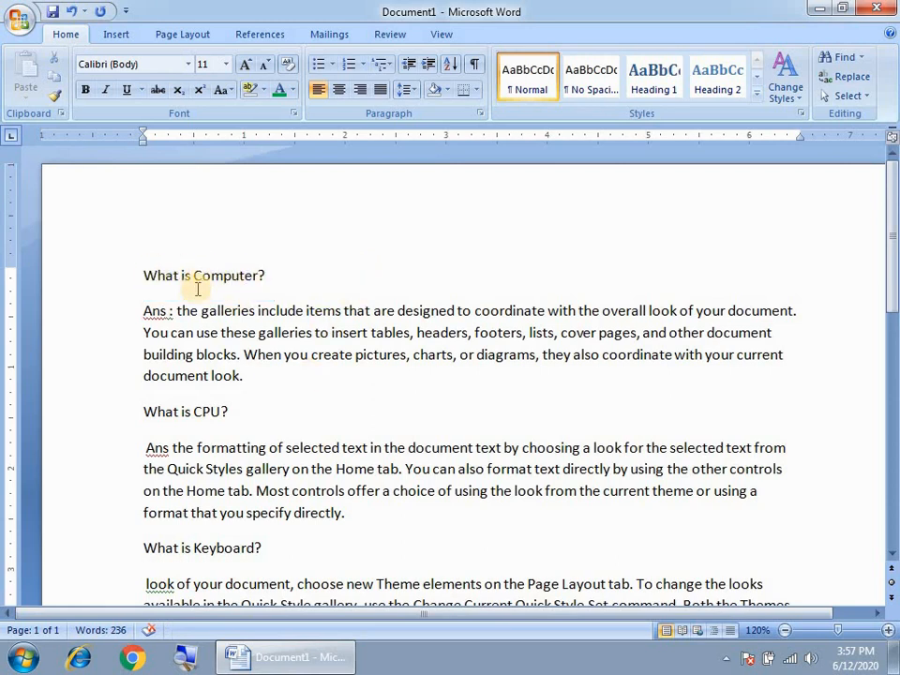
Look through the unformatted question headings and their answer paragraphs, from "What is Computer?" down to "What is Mouse?".
{"action": "scroll", "coordinate": [216, 342], "scroll_direction": "down", "scroll_amount": 3}
{"action": "scroll", "coordinate": [241, 341], "scroll_direction": "down", "scroll_amount": 5}
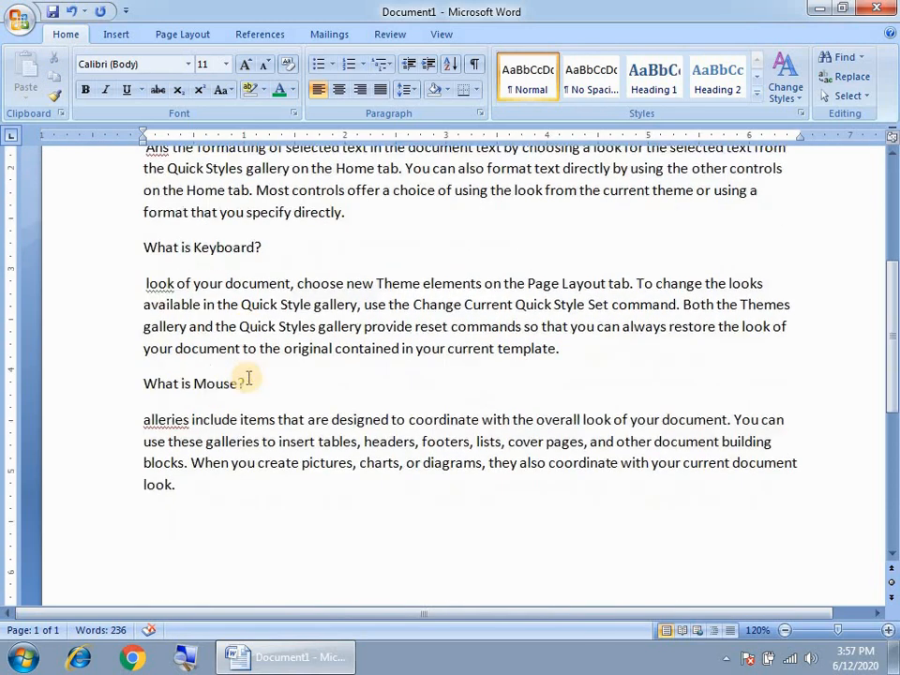
{"action": "scroll", "coordinate": [255, 381], "scroll_direction": "up", "scroll_amount": 6}
{"action": "scroll", "coordinate": [162, 340], "scroll_direction": "up", "scroll_amount": 2}
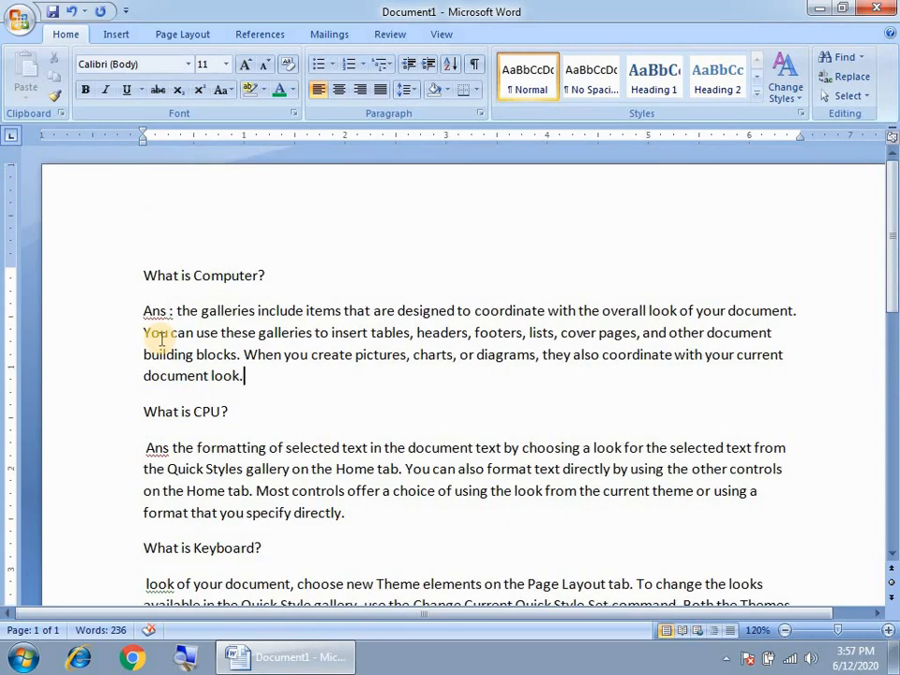
{"action": "scroll", "coordinate": [287, 301], "scroll_direction": "down", "scroll_amount": 2}
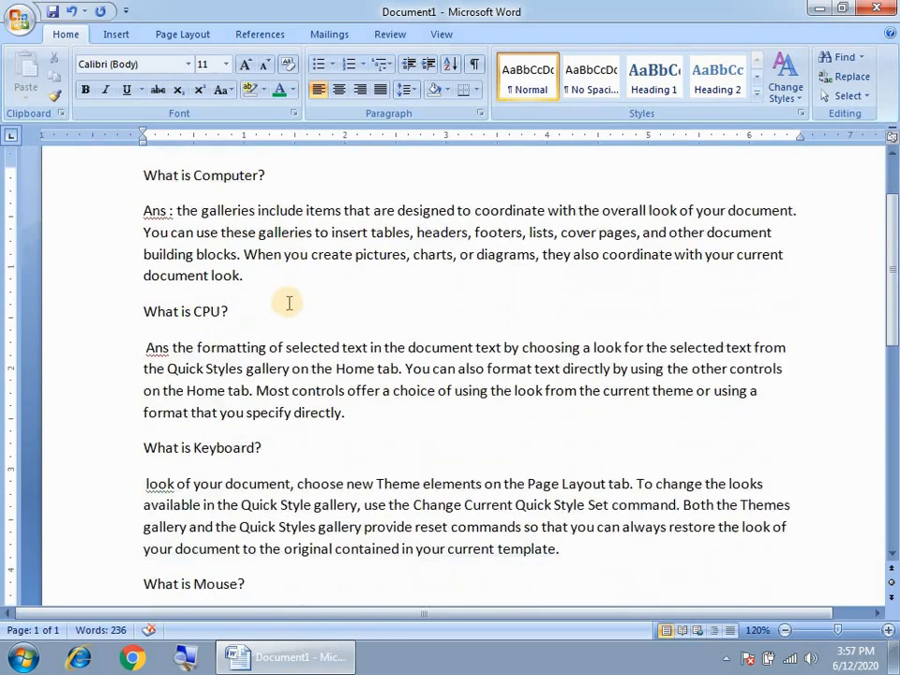
{"action": "scroll", "coordinate": [290, 303], "scroll_direction": "up", "scroll_amount": 1}
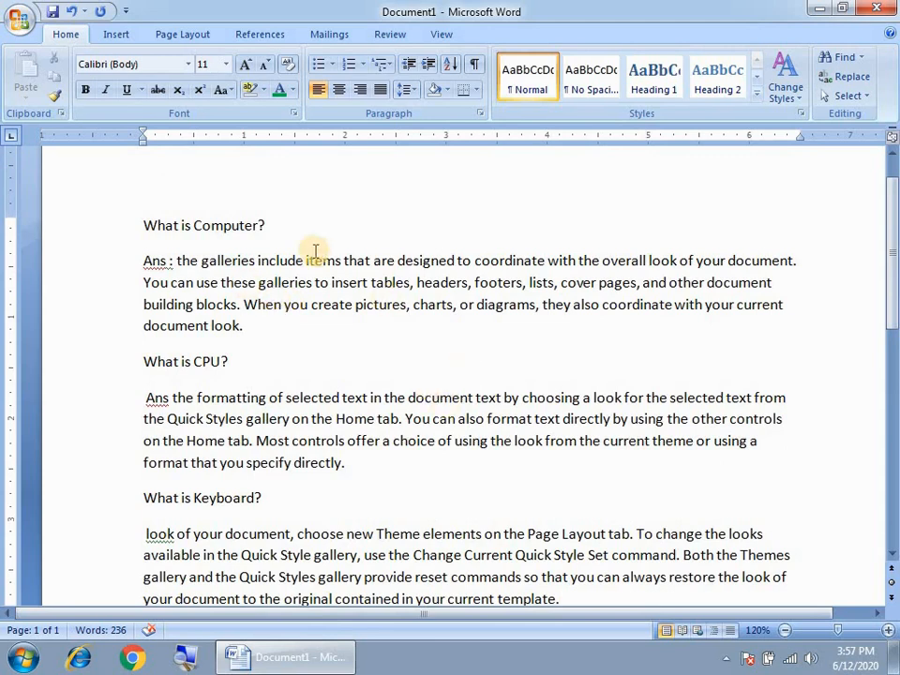
{"action": "left_click_drag", "start_coordinate": [271, 227], "coordinate": [144, 225]}
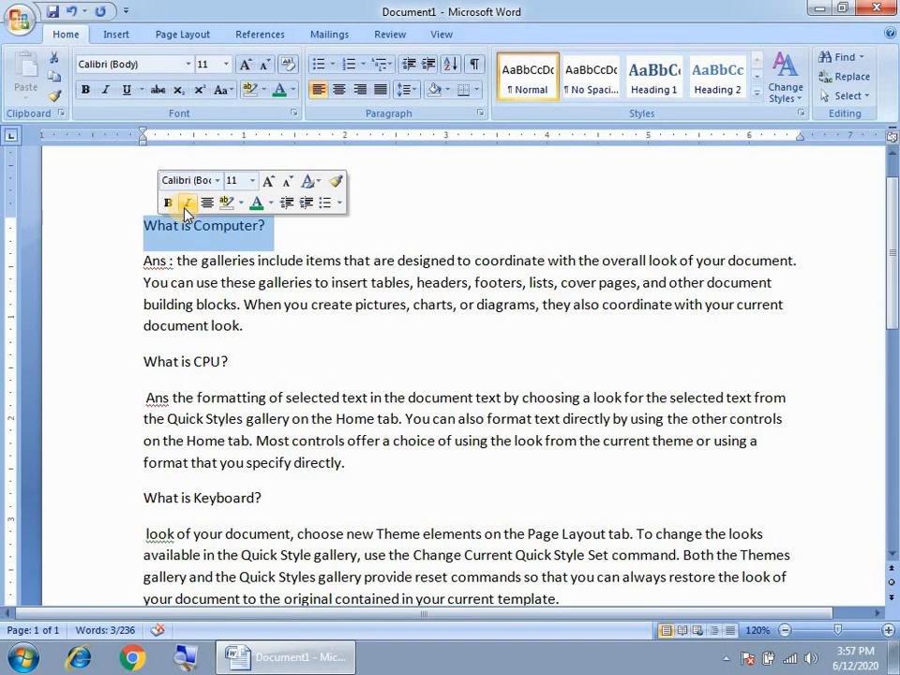
{"action": "left_click", "coordinate": [340, 276]}
{"action": "scroll", "coordinate": [436, 337], "scroll_direction": "down", "scroll_amount": 3}
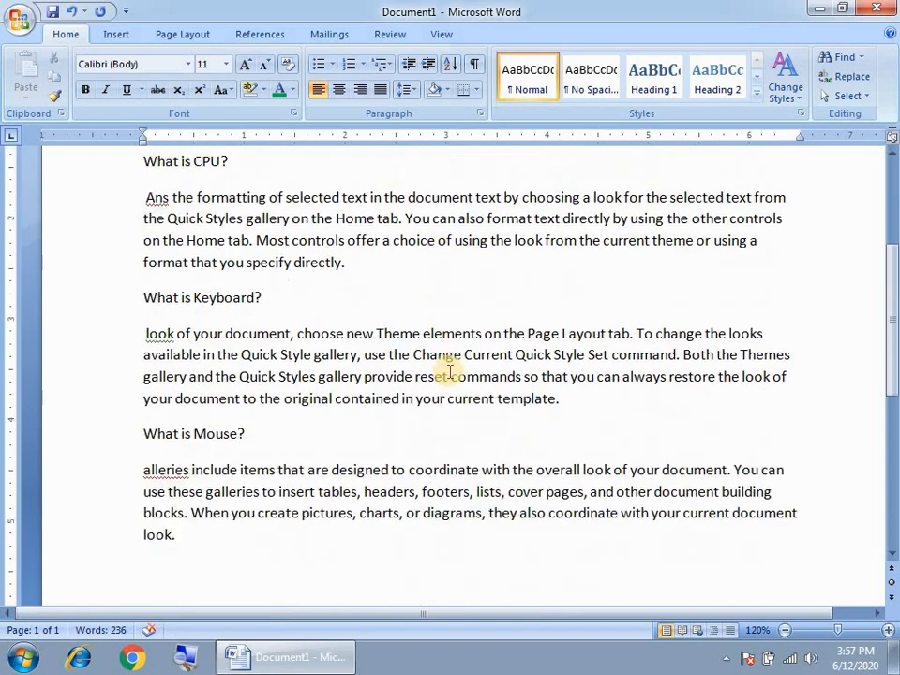
{"action": "scroll", "coordinate": [441, 412], "scroll_direction": "down", "scroll_amount": 1}
{"action": "scroll", "coordinate": [428, 450], "scroll_direction": "up", "scroll_amount": 3}
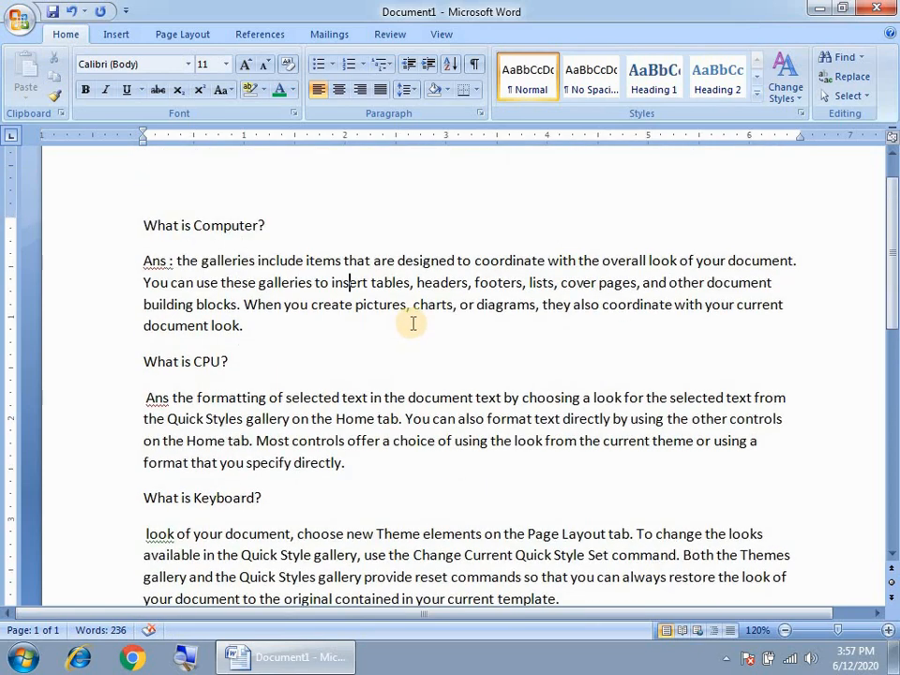
{"action": "scroll", "coordinate": [411, 340], "scroll_direction": "down", "scroll_amount": 2}
{"action": "scroll", "coordinate": [412, 346], "scroll_direction": "up", "scroll_amount": 2}
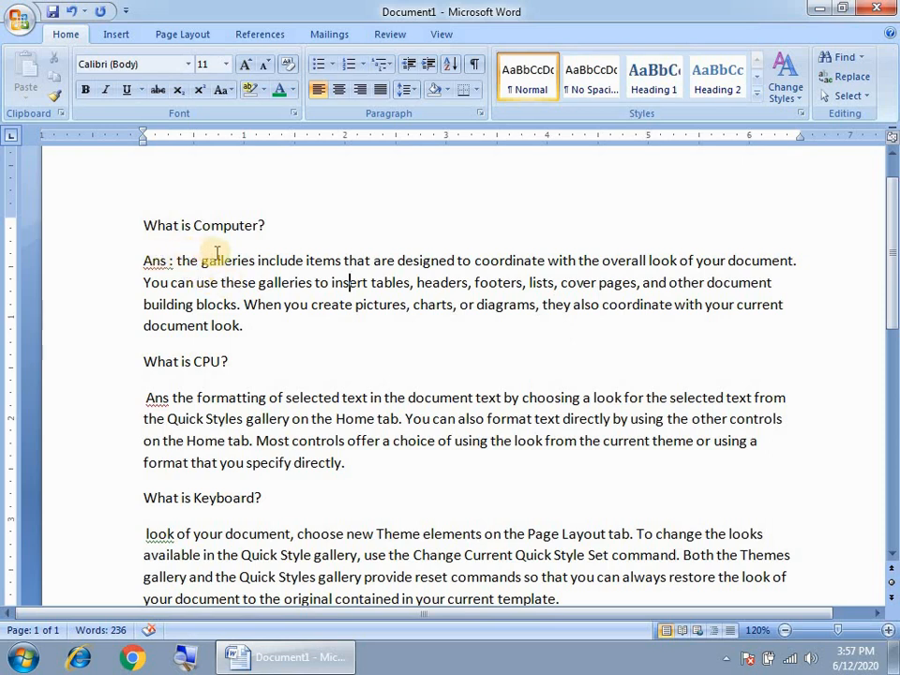
Justify all the text in the document so the paragraphs align with both margins.
{"action": "key", "text": "ctrl+a"}
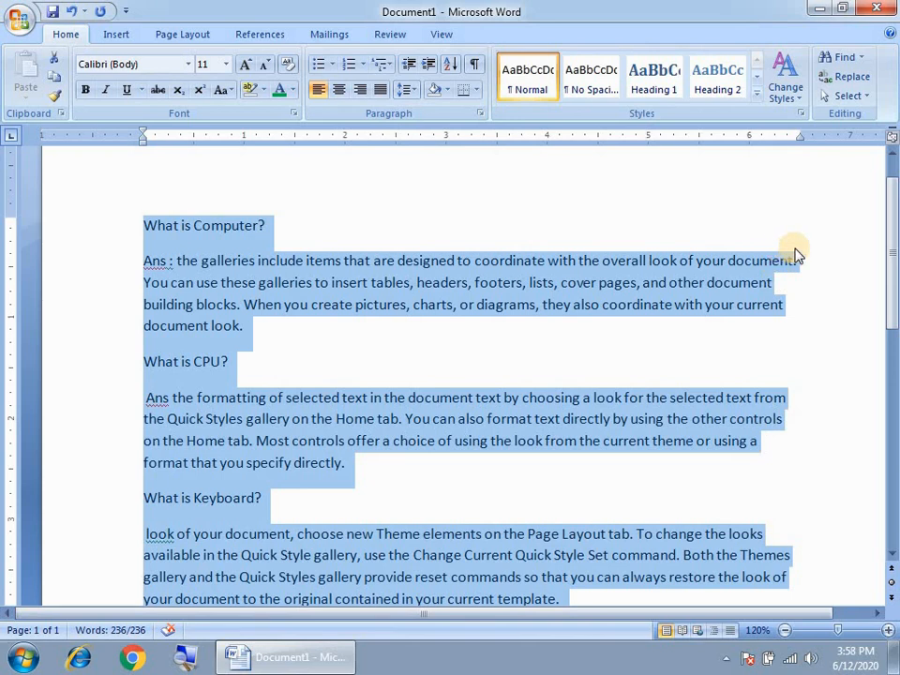
{"action": "left_click", "coordinate": [382, 94]}
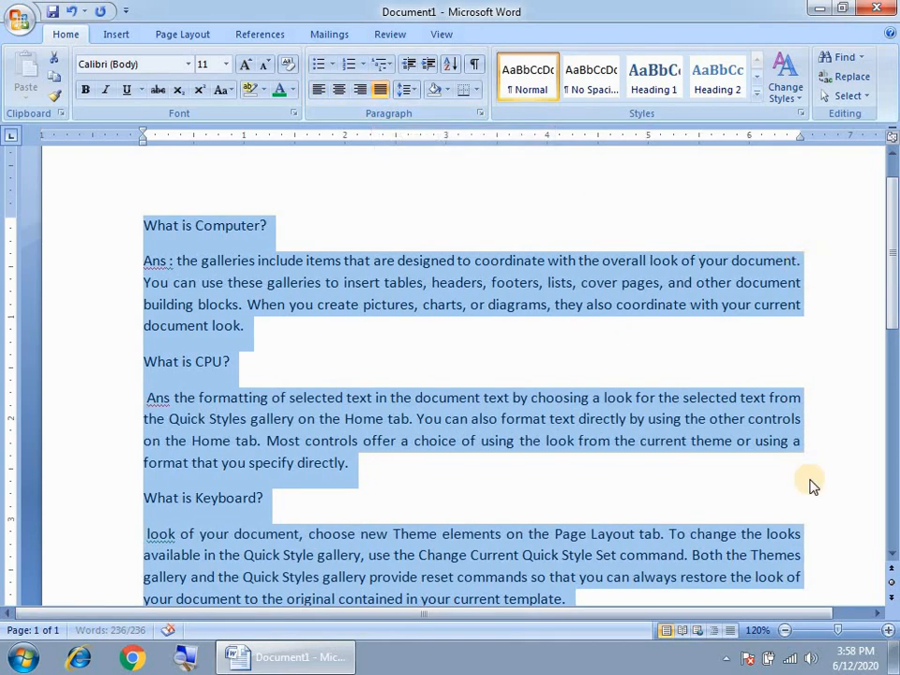
{"action": "left_click", "coordinate": [804, 419]}
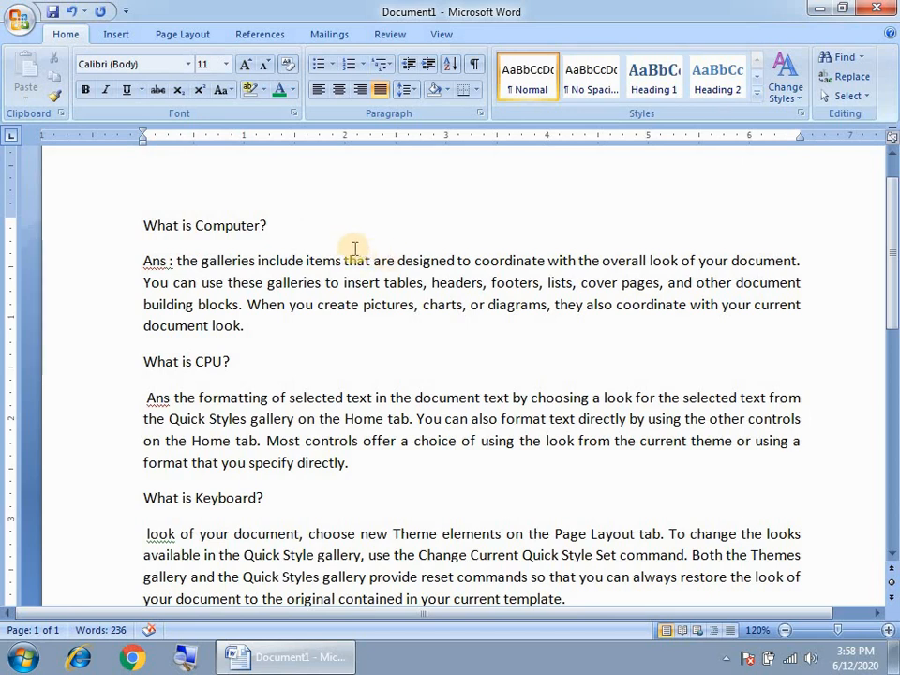
Go through the four question headings one by one to identify the lines that need heading formatting.
{"action": "scroll", "coordinate": [262, 375], "scroll_direction": "down", "scroll_amount": 5}
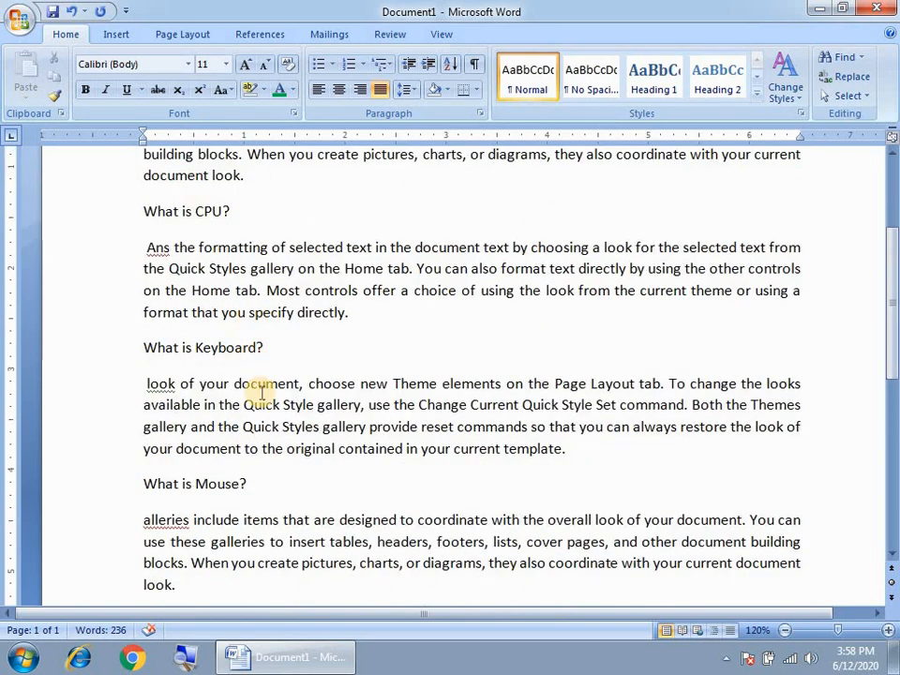
{"action": "left_click", "coordinate": [100, 384]}
{"action": "scroll", "coordinate": [253, 352], "scroll_direction": "up", "scroll_amount": 3}
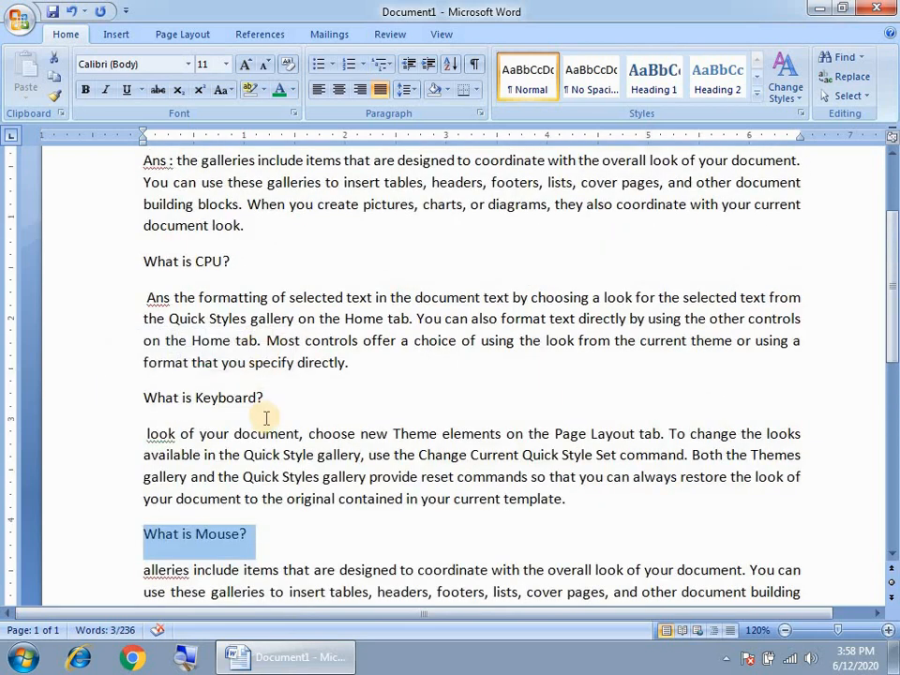
{"action": "left_click_drag", "start_coordinate": [269, 404], "coordinate": [145, 407]}
{"action": "left_click_drag", "start_coordinate": [236, 270], "coordinate": [114, 266]}
{"action": "left_click", "coordinate": [115, 266]}
{"action": "scroll", "coordinate": [237, 286], "scroll_direction": "up", "scroll_amount": 3}
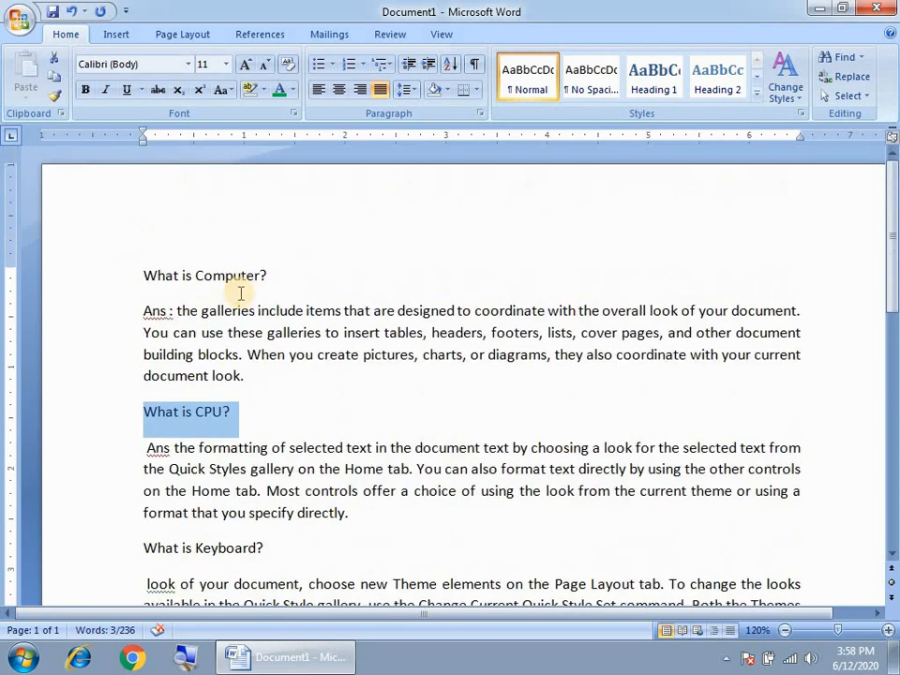
{"action": "left_click_drag", "start_coordinate": [282, 277], "coordinate": [71, 278]}
{"action": "left_click", "coordinate": [263, 272]}
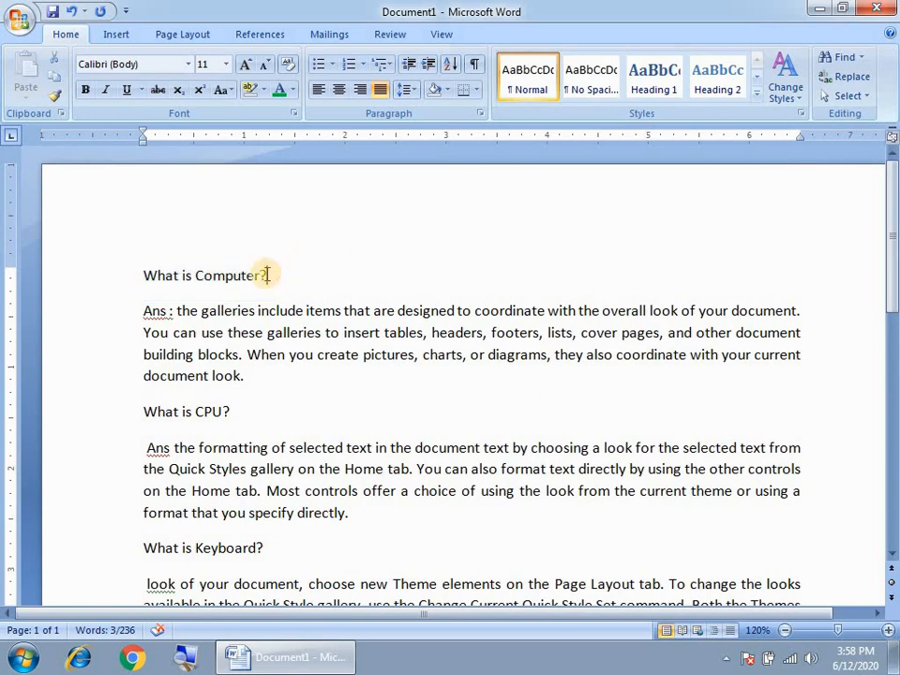
Make the "What is Computer?" heading bold and give it a single-line underline.
{"action": "left_click_drag", "start_coordinate": [231, 279], "coordinate": [147, 279]}
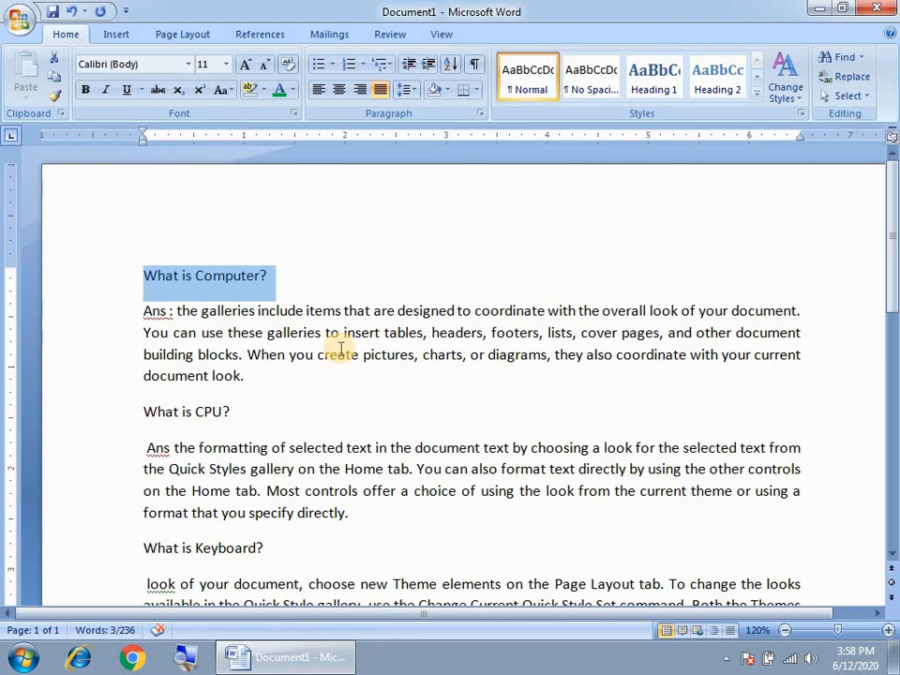
{"action": "left_click_drag", "start_coordinate": [266, 275], "coordinate": [153, 281]}
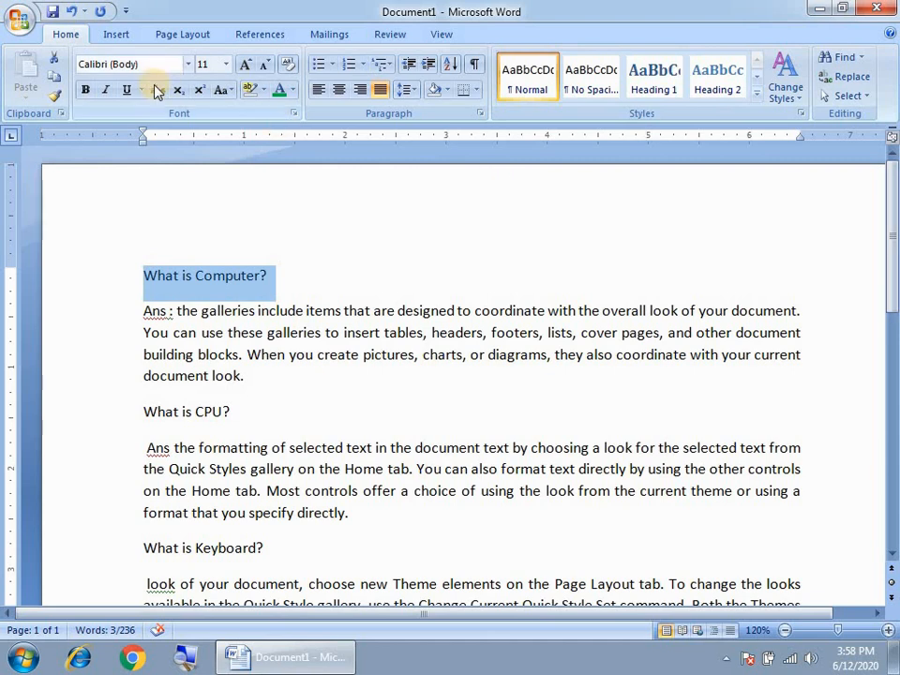
{"action": "left_click", "coordinate": [85, 89]}
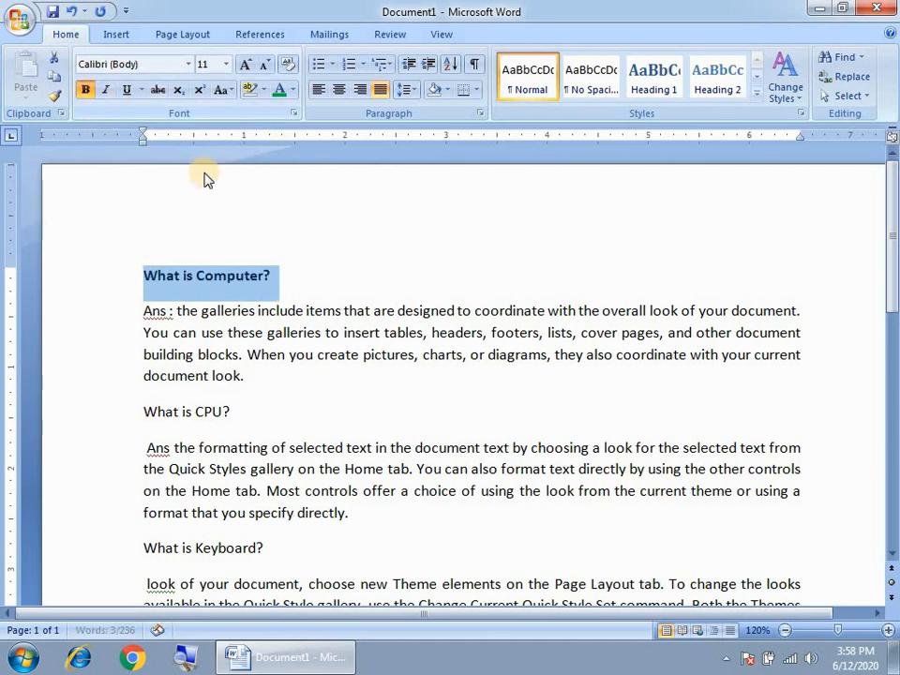
{"action": "left_click", "coordinate": [126, 91]}
{"action": "left_click", "coordinate": [140, 91]}
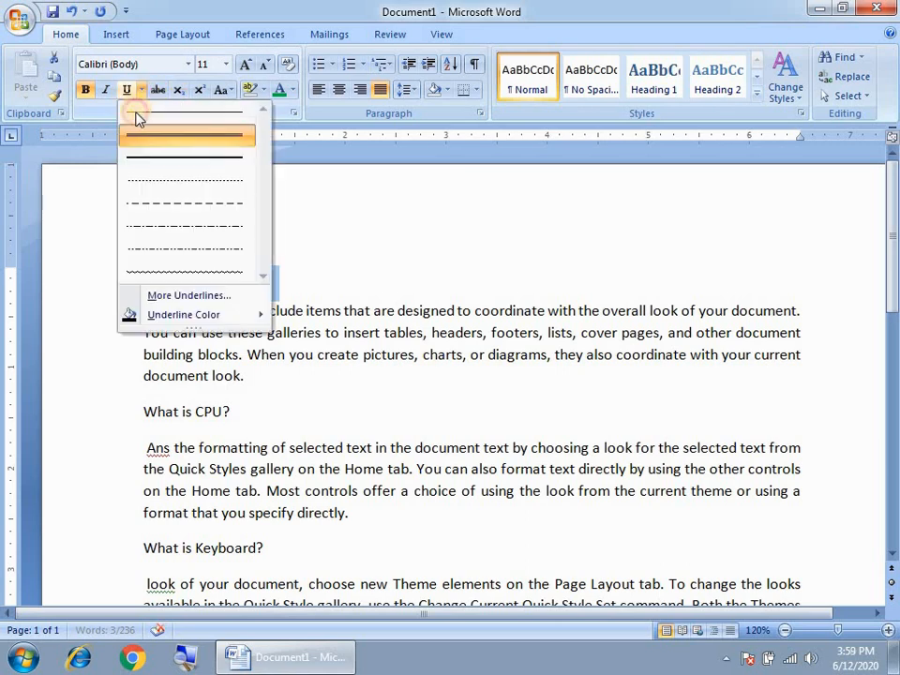
{"action": "left_click", "coordinate": [132, 116]}
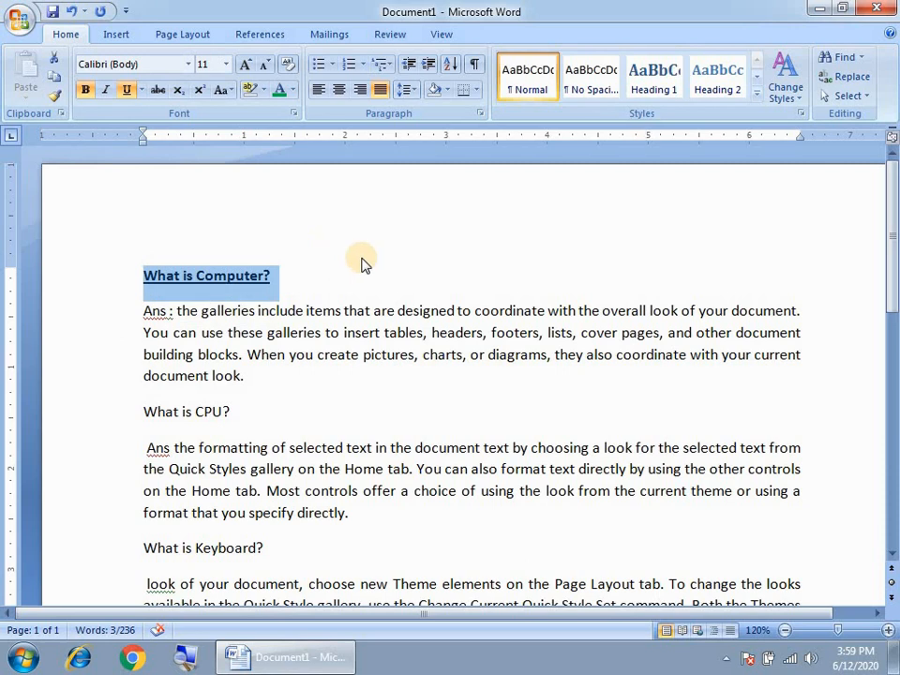
Enlarge the "What is Computer?" heading to font size 20 and color its text red.
{"action": "left_click", "coordinate": [245, 65]}
{"action": "left_click", "coordinate": [245, 65]}
{"action": "left_click", "coordinate": [244, 64]}
{"action": "left_click", "coordinate": [245, 65]}
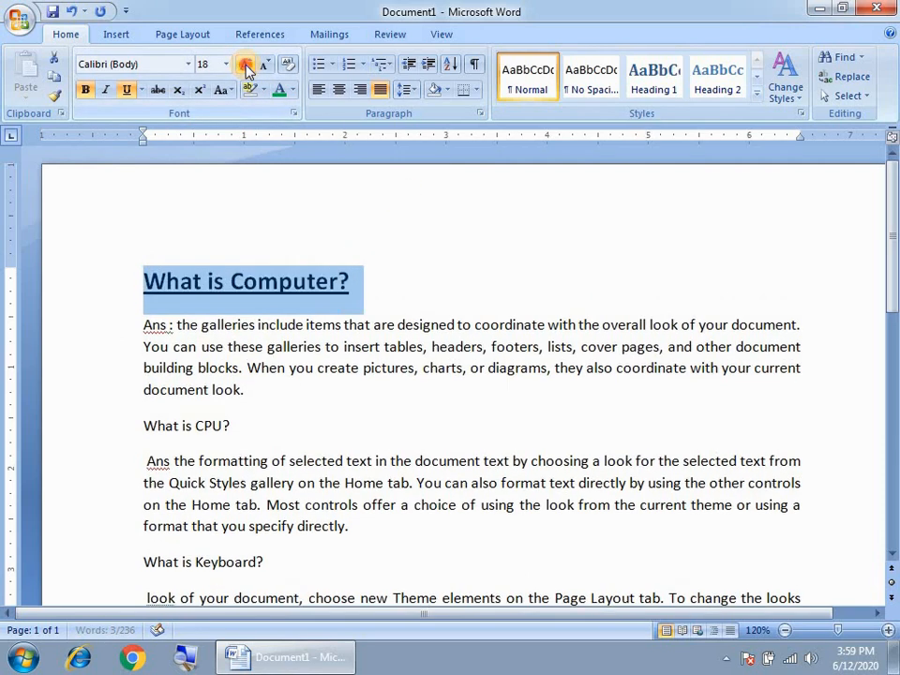
{"action": "left_click", "coordinate": [245, 64]}
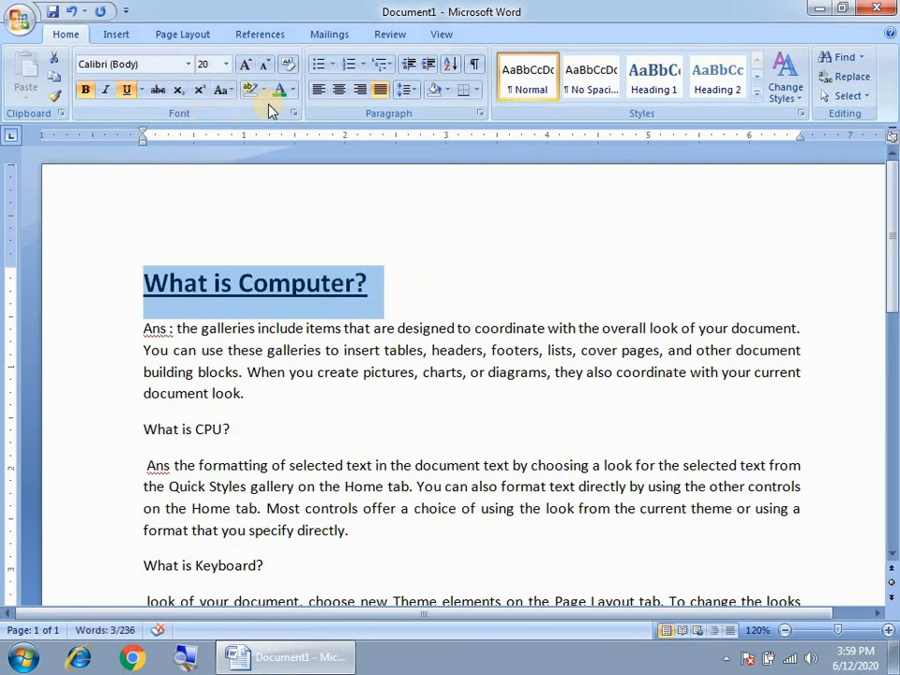
{"action": "left_click", "coordinate": [293, 89]}
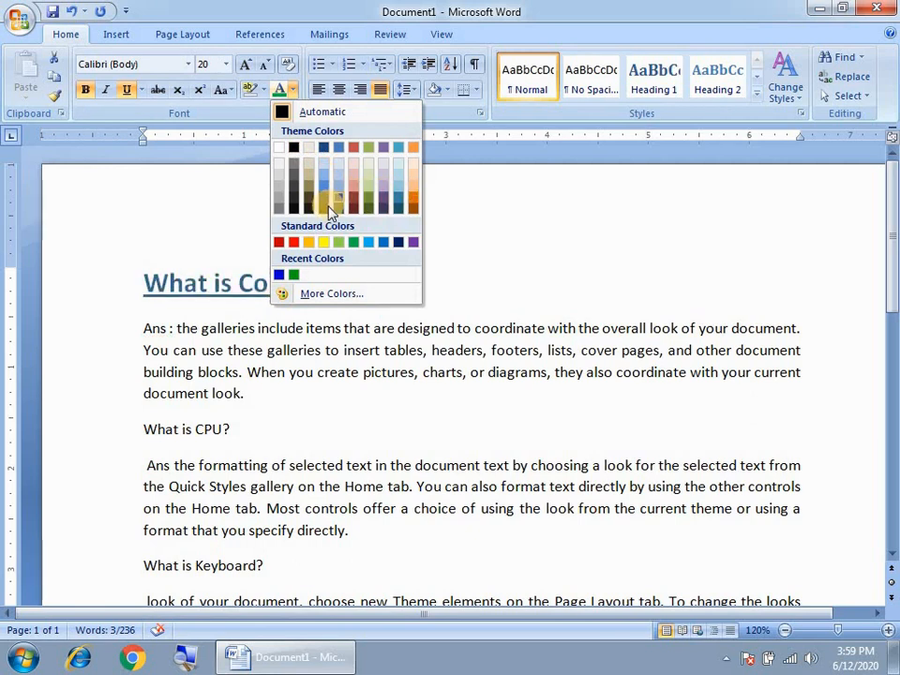
{"action": "left_click", "coordinate": [294, 244]}
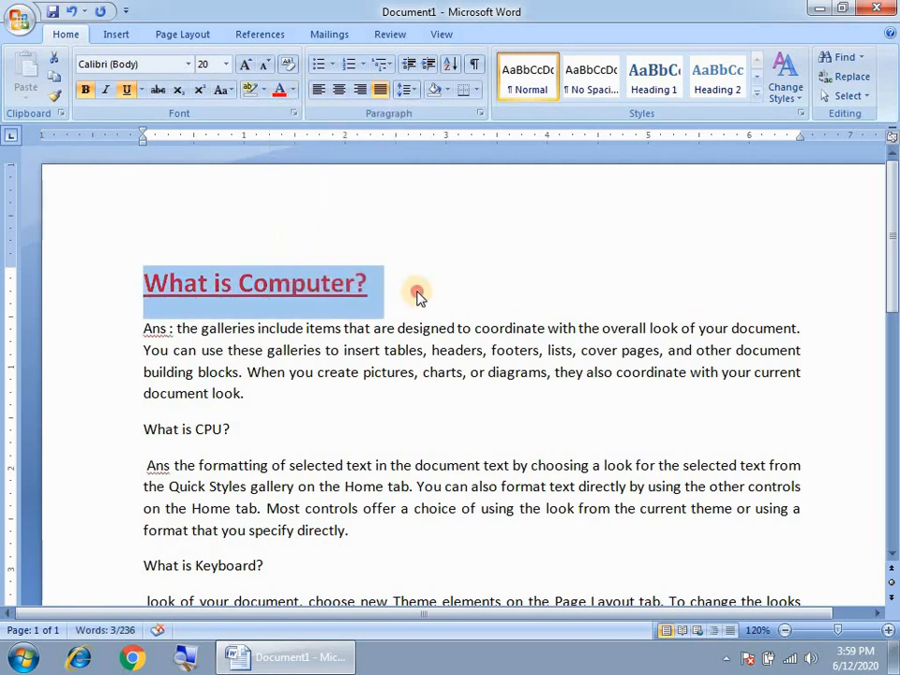
Apply light blue paragraph shading behind the "What is Computer?" heading.
{"action": "left_click_drag", "start_coordinate": [399, 281], "coordinate": [153, 275]}
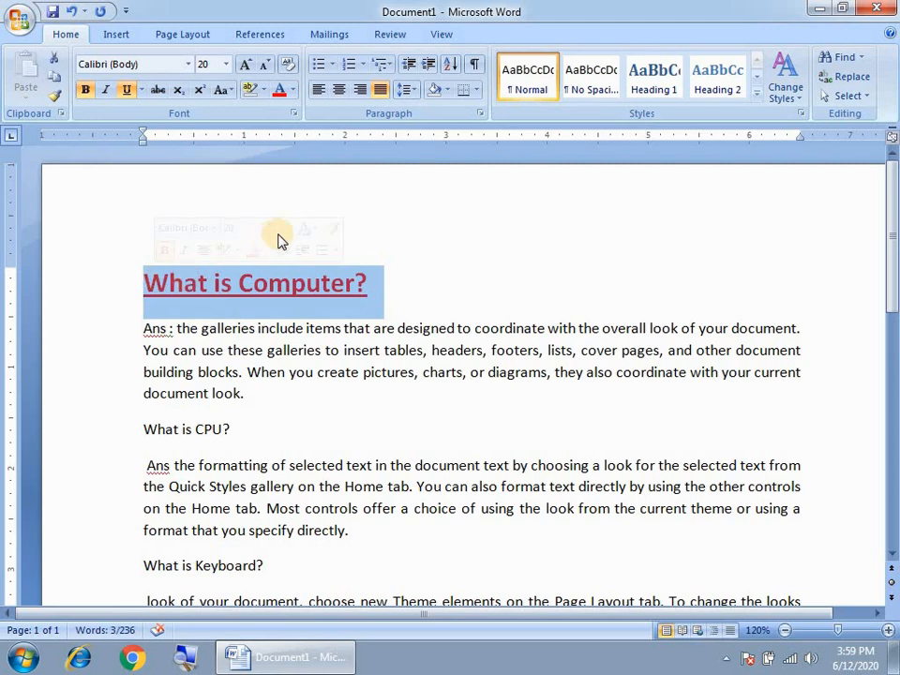
{"action": "left_click", "coordinate": [425, 179]}
{"action": "mouse_move", "coordinate": [366, 278]}
{"action": "left_mouse_down"}
{"action": "mouse_move", "coordinate": [181, 261]}
{"action": "mouse_move", "coordinate": [311, 174]}
{"action": "left_mouse_up"}
{"action": "left_click", "coordinate": [451, 94]}
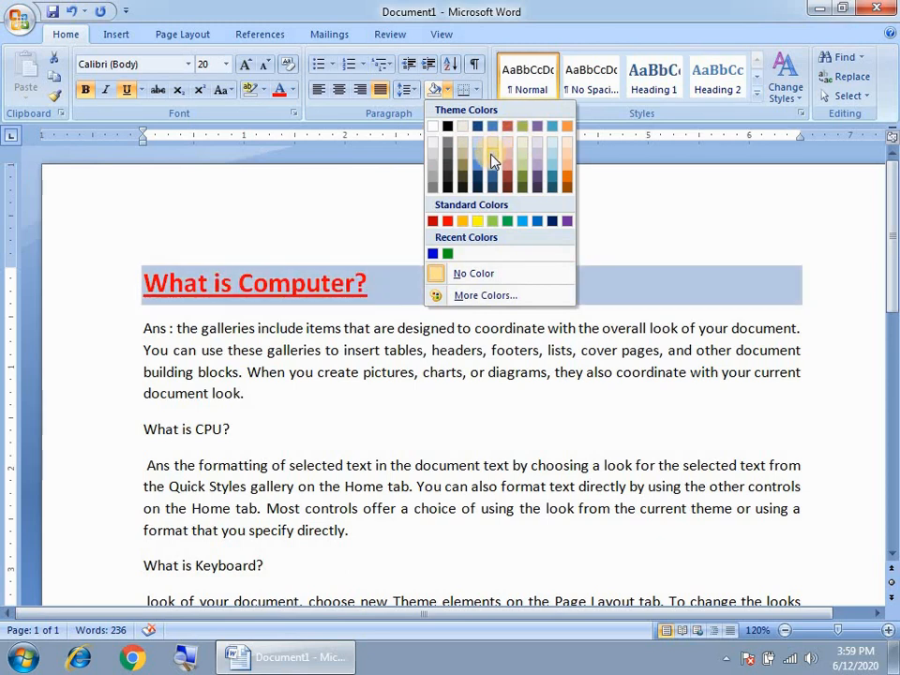
{"action": "left_click", "coordinate": [192, 293]}
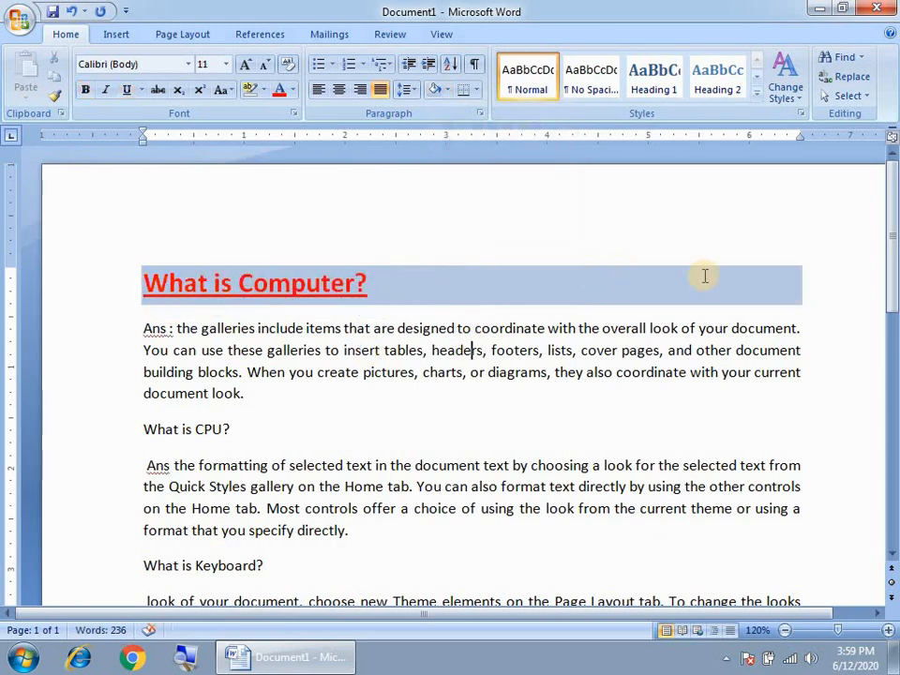
{"action": "left_click", "coordinate": [450, 94]}
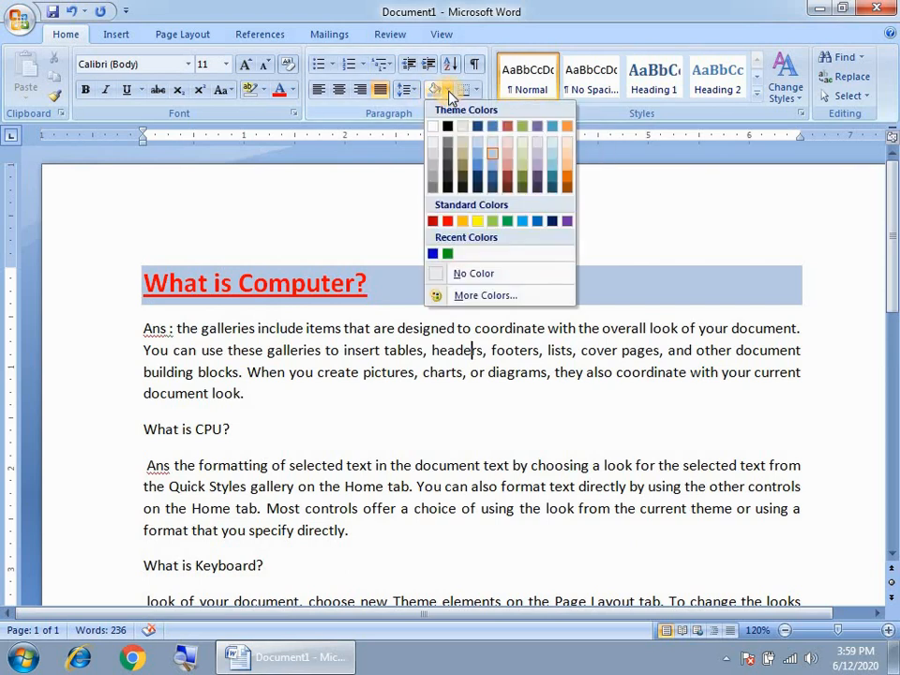
{"action": "left_click", "coordinate": [438, 94]}
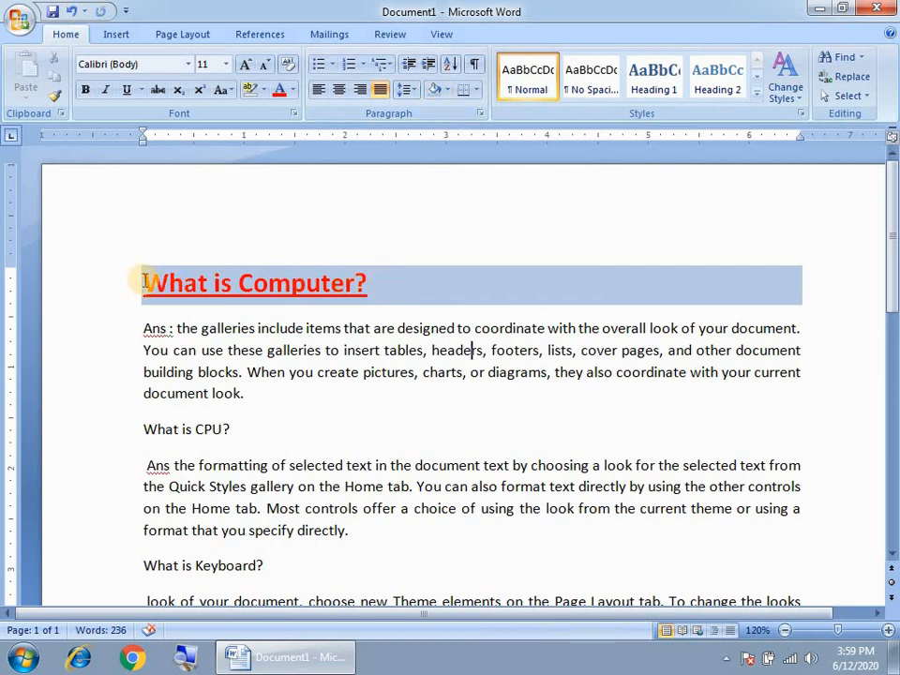
Compare the formatted "What is Computer?" heading with the still plain CPU, Keyboard and Mouse headings.
{"action": "left_click_drag", "start_coordinate": [143, 281], "coordinate": [397, 292]}
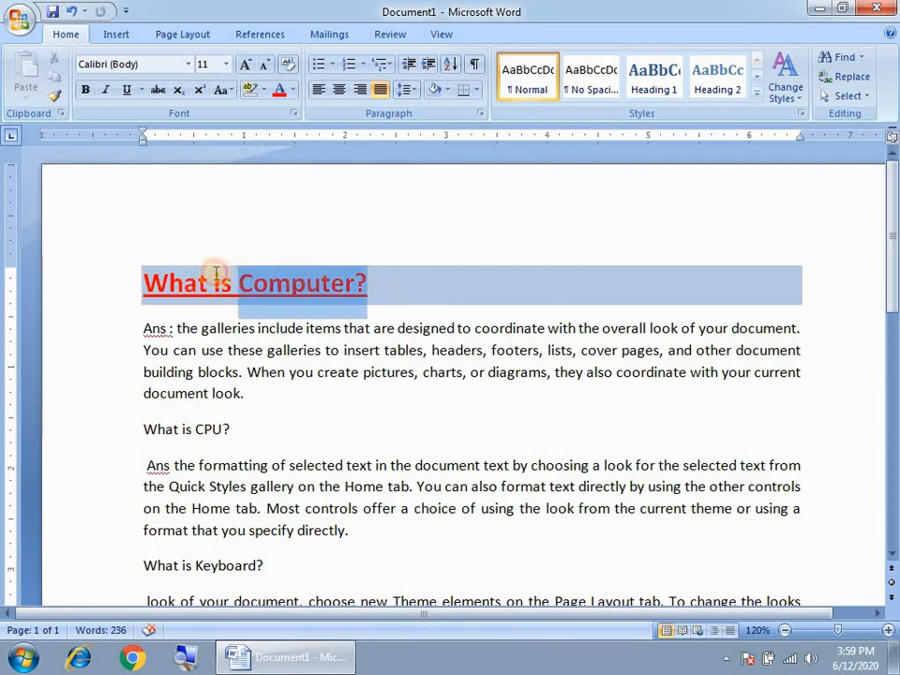
{"action": "left_click_drag", "start_coordinate": [150, 282], "coordinate": [381, 288]}
{"action": "left_click", "coordinate": [253, 283]}
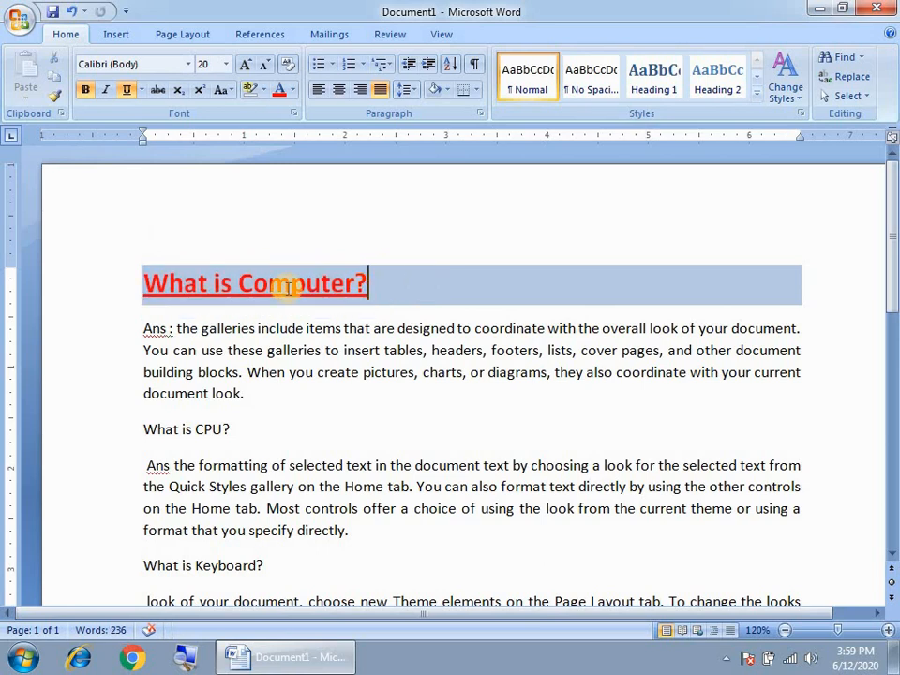
{"action": "scroll", "coordinate": [201, 441], "scroll_direction": "down", "scroll_amount": 1}
{"action": "left_click", "coordinate": [210, 461]}
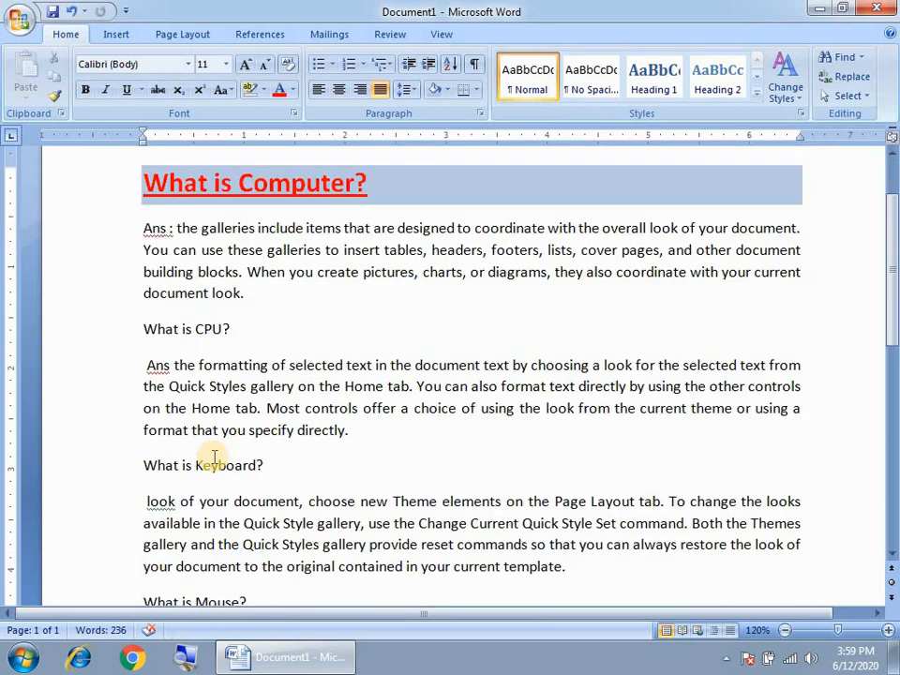
{"action": "scroll", "coordinate": [207, 497], "scroll_direction": "down", "scroll_amount": 1}
{"action": "left_click", "coordinate": [205, 504]}
{"action": "scroll", "coordinate": [168, 468], "scroll_direction": "down", "scroll_amount": 1}
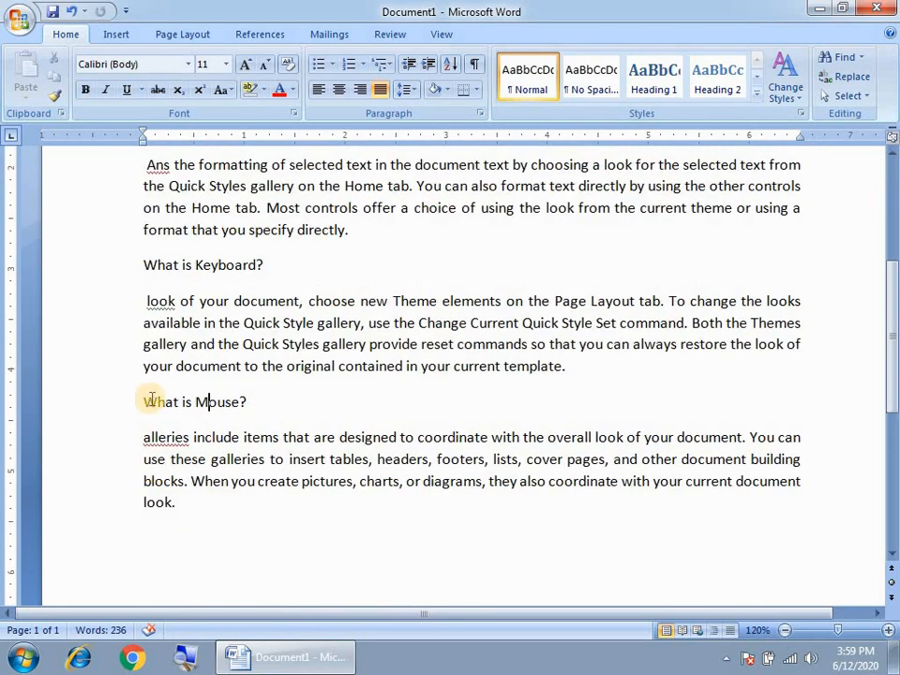
{"action": "scroll", "coordinate": [234, 418], "scroll_direction": "up", "scroll_amount": 4}
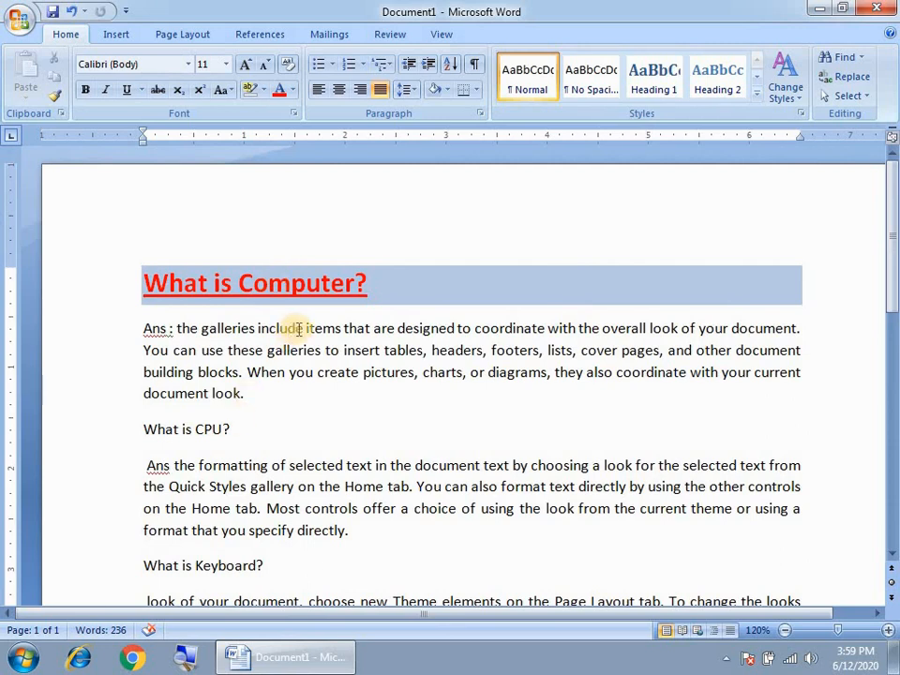
Check the font size, bold and underline settings of the "What is Computer?" heading against those of "What is CPU?".
{"action": "left_click_drag", "start_coordinate": [384, 283], "coordinate": [175, 291]}
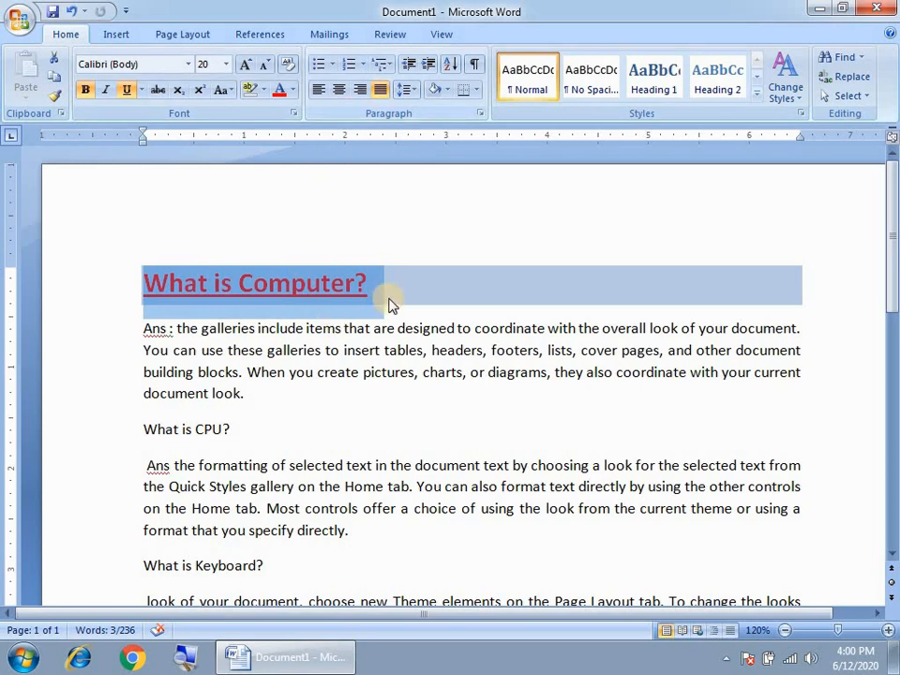
{"action": "left_click", "coordinate": [412, 349]}
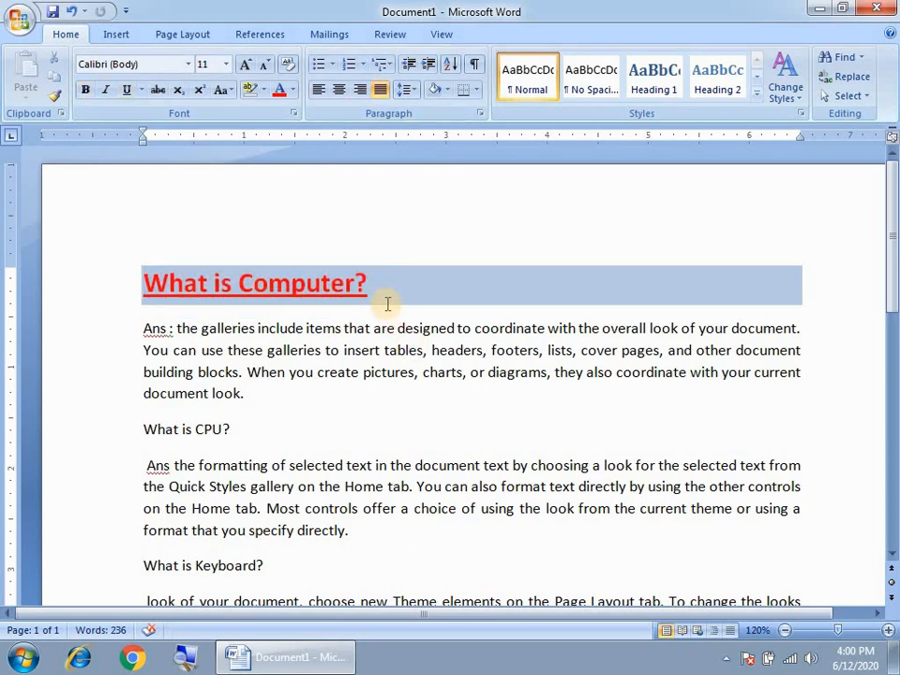
{"action": "left_click_drag", "start_coordinate": [257, 428], "coordinate": [145, 426]}
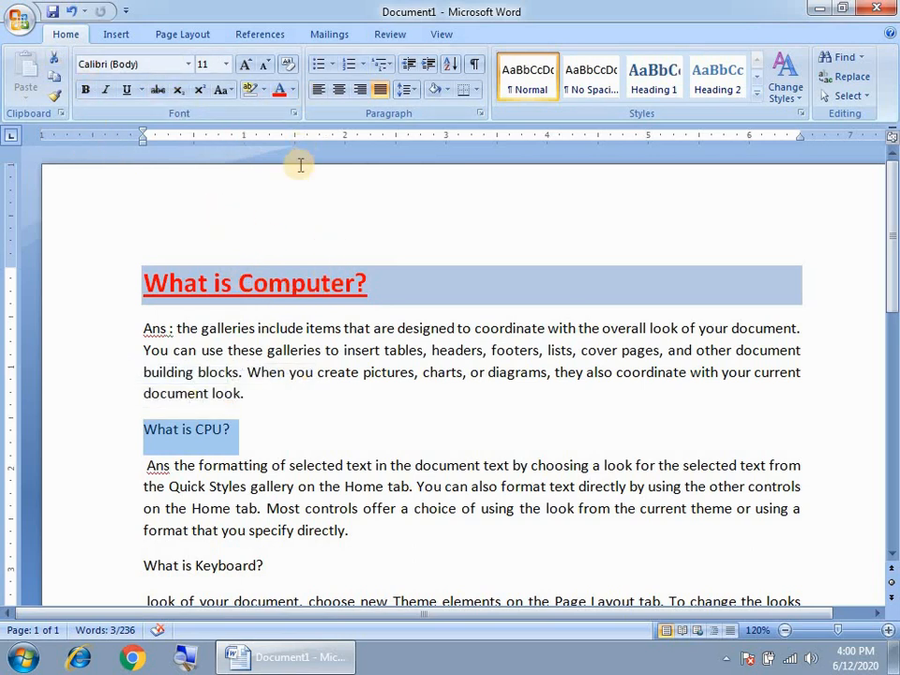
{"action": "left_click", "coordinate": [341, 406]}
{"action": "left_click", "coordinate": [321, 283]}
{"action": "left_click", "coordinate": [287, 281]}
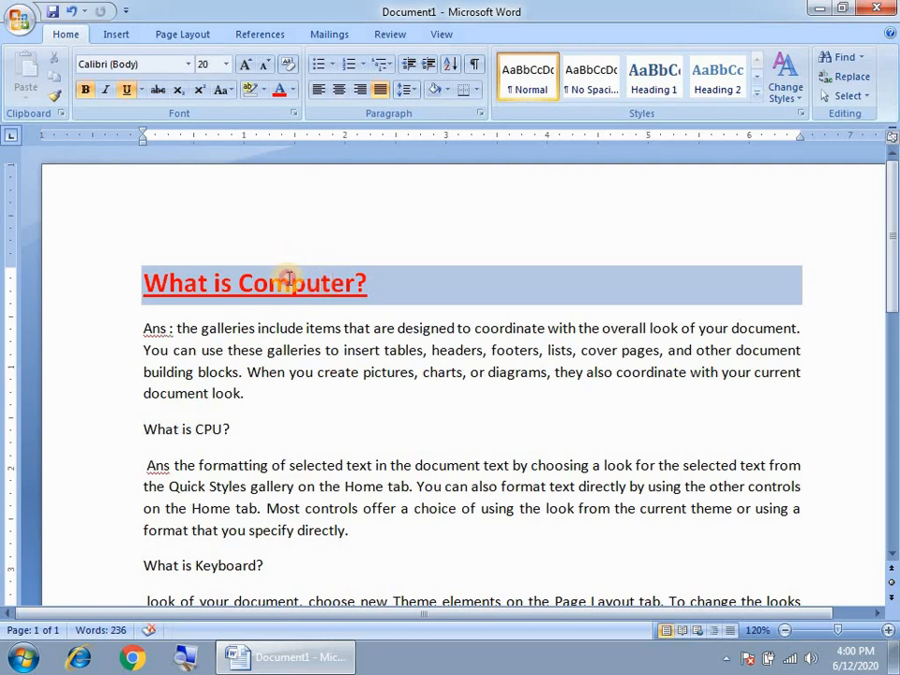
{"action": "left_click_drag", "start_coordinate": [227, 429], "coordinate": [125, 428]}
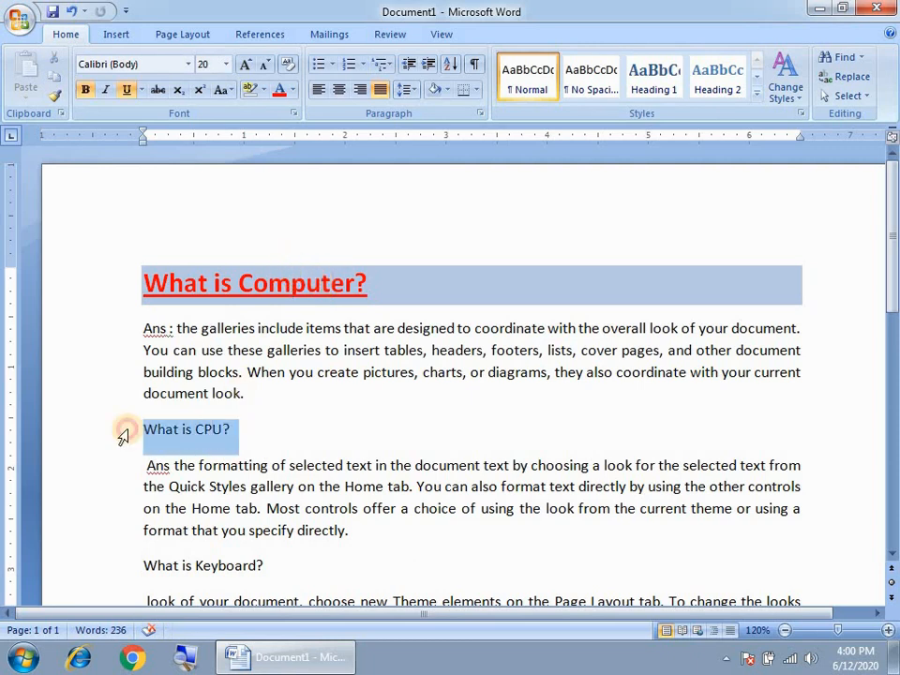
{"action": "left_click", "coordinate": [338, 422]}
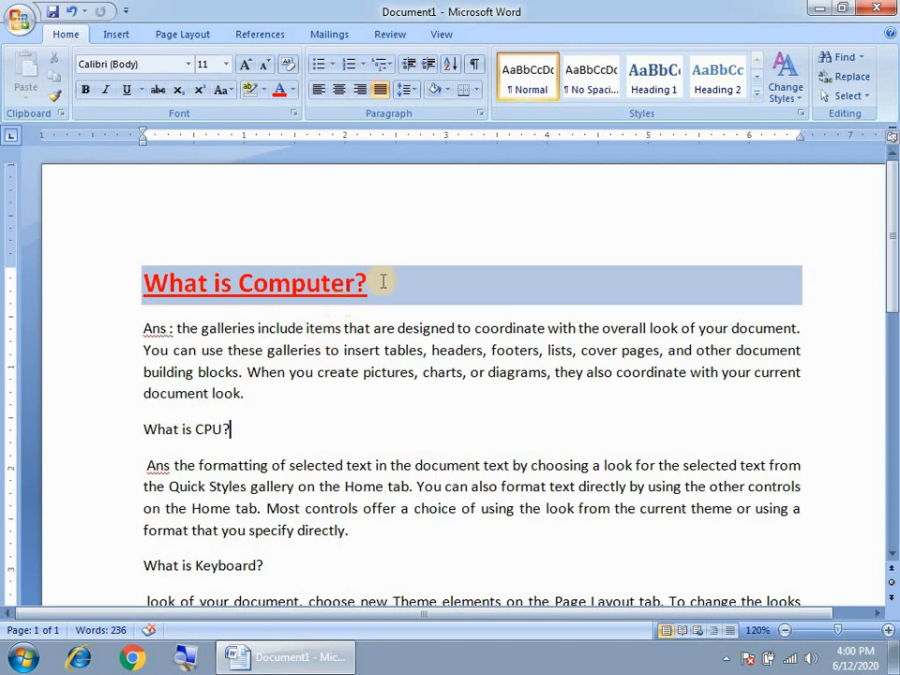
Copy the "What is Computer?" heading's formatting with the Format Painter in repeat mode and apply it to the "What is CPU?" heading.
{"action": "left_click_drag", "start_coordinate": [369, 281], "coordinate": [150, 289]}
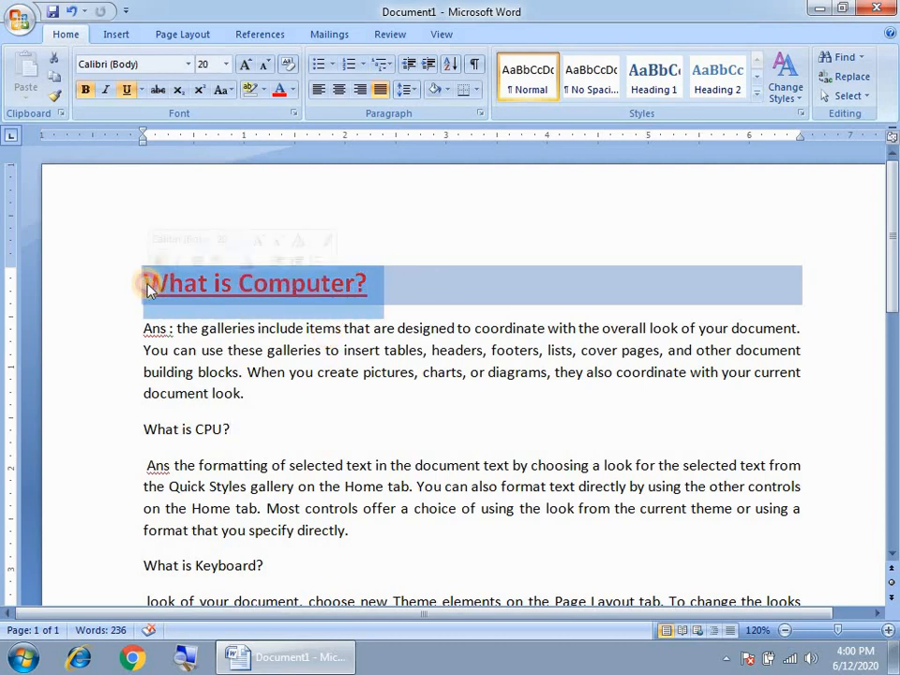
{"action": "left_click", "coordinate": [55, 104]}
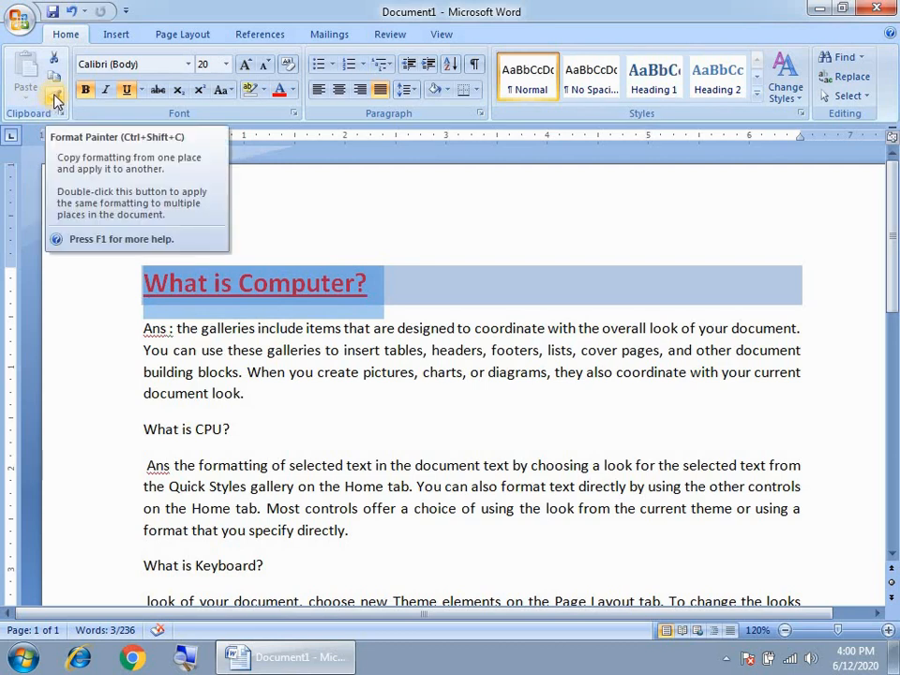
{"action": "left_click", "coordinate": [58, 101]}
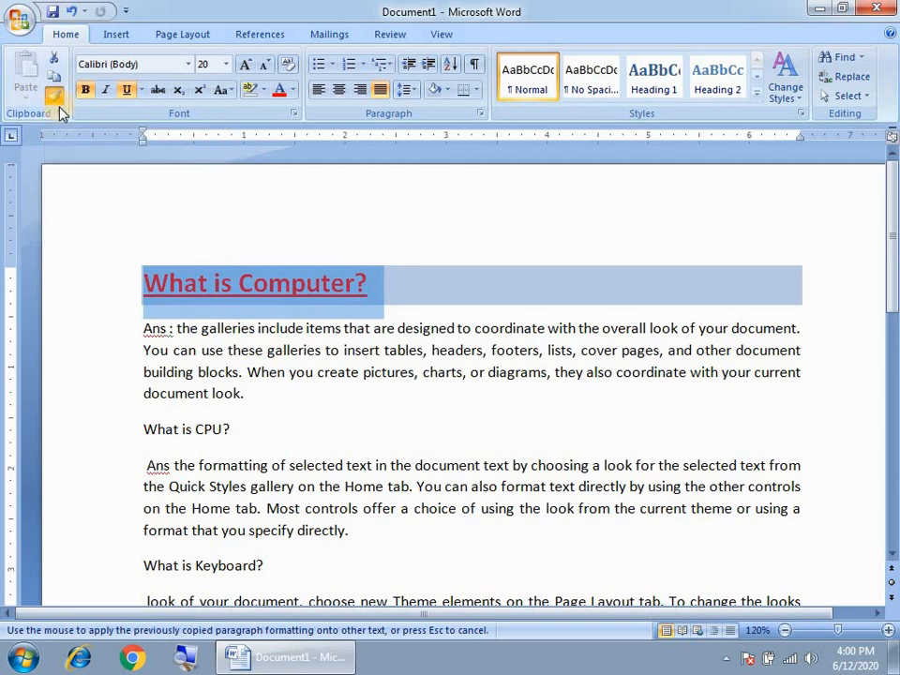
{"action": "scroll", "coordinate": [305, 394], "scroll_direction": "down", "scroll_amount": 1}
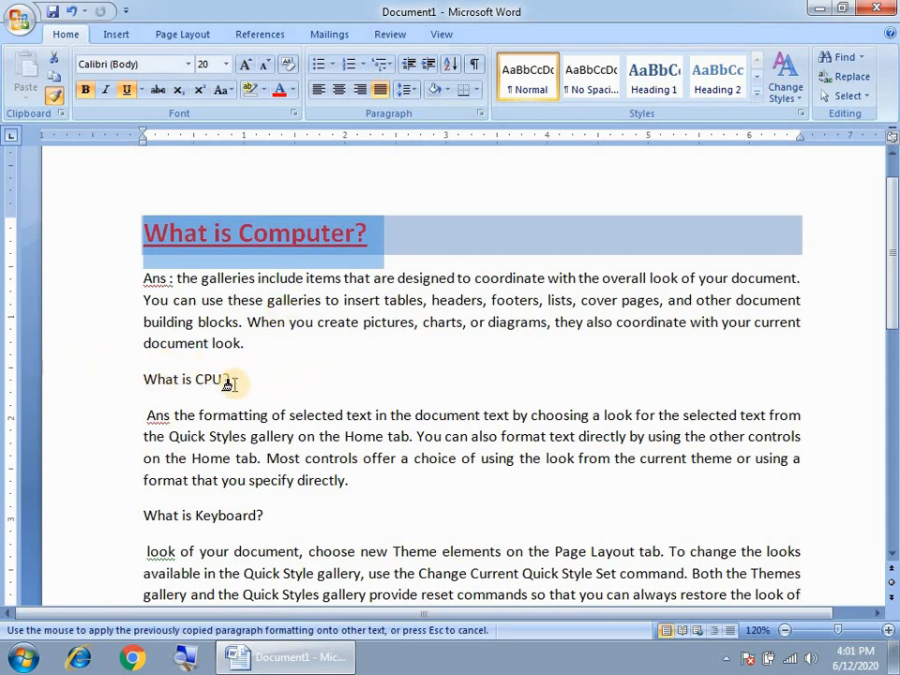
{"action": "left_click_drag", "start_coordinate": [232, 380], "coordinate": [143, 379]}
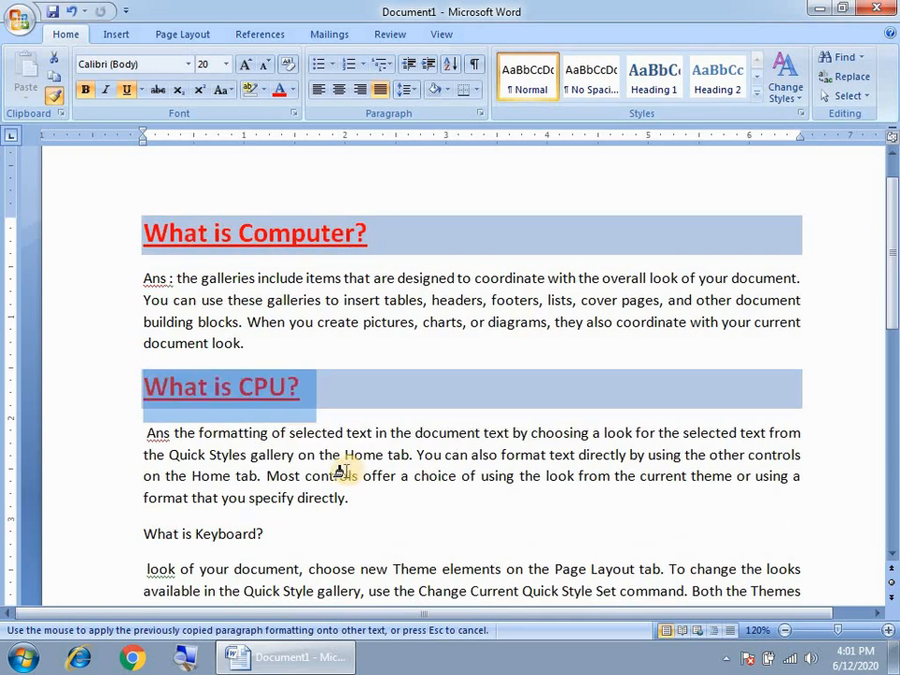
Apply the copied heading formatting to "What is Keyboard?" and "What is Mouse?", and turn off the Format Painter.
{"action": "scroll", "coordinate": [328, 455], "scroll_direction": "down", "scroll_amount": 2}
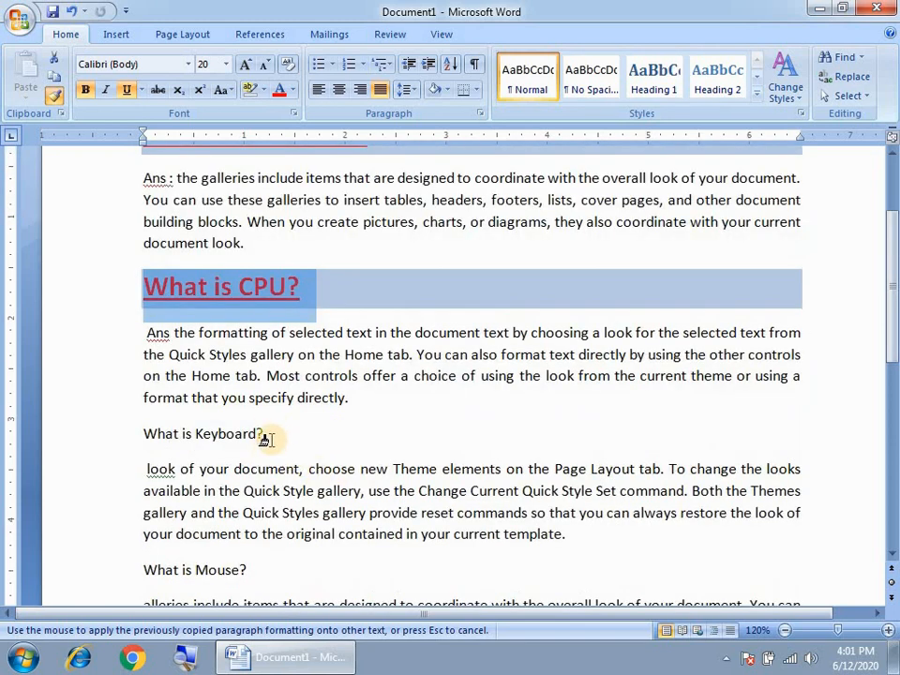
{"action": "left_click_drag", "start_coordinate": [261, 435], "coordinate": [144, 434]}
{"action": "scroll", "coordinate": [216, 519], "scroll_direction": "down", "scroll_amount": 2}
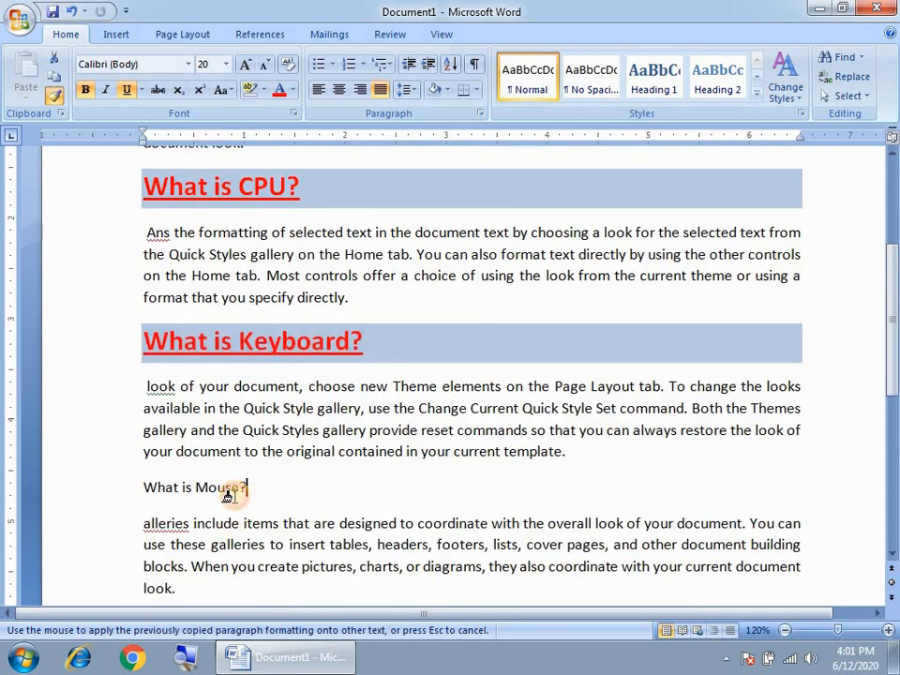
{"action": "left_click_drag", "start_coordinate": [260, 492], "coordinate": [136, 494]}
{"action": "scroll", "coordinate": [257, 506], "scroll_direction": "down", "scroll_amount": 3}
{"action": "scroll", "coordinate": [261, 420], "scroll_direction": "up", "scroll_amount": 2}
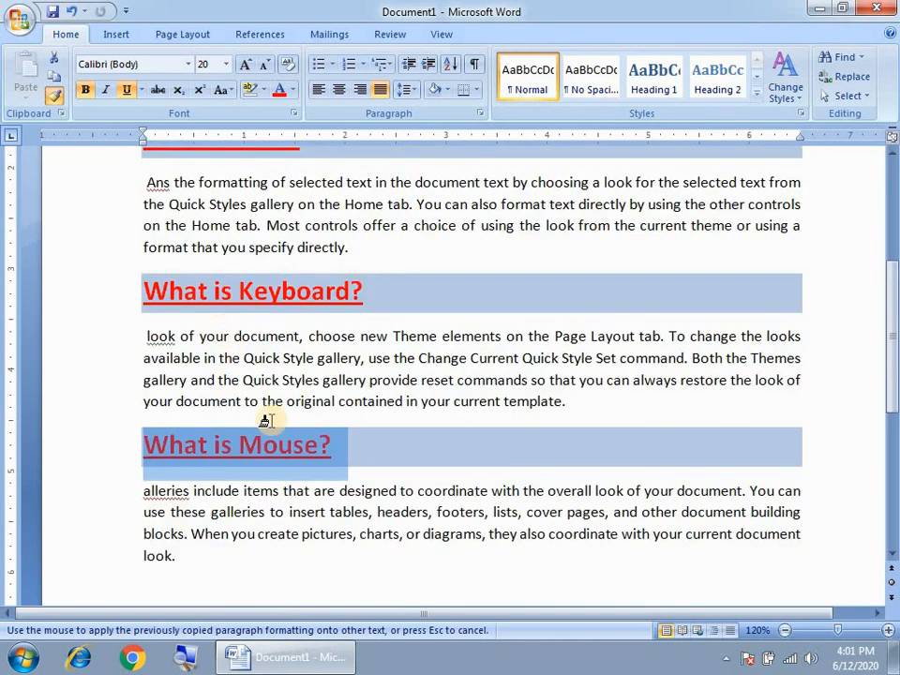
{"action": "left_click", "coordinate": [54, 97]}
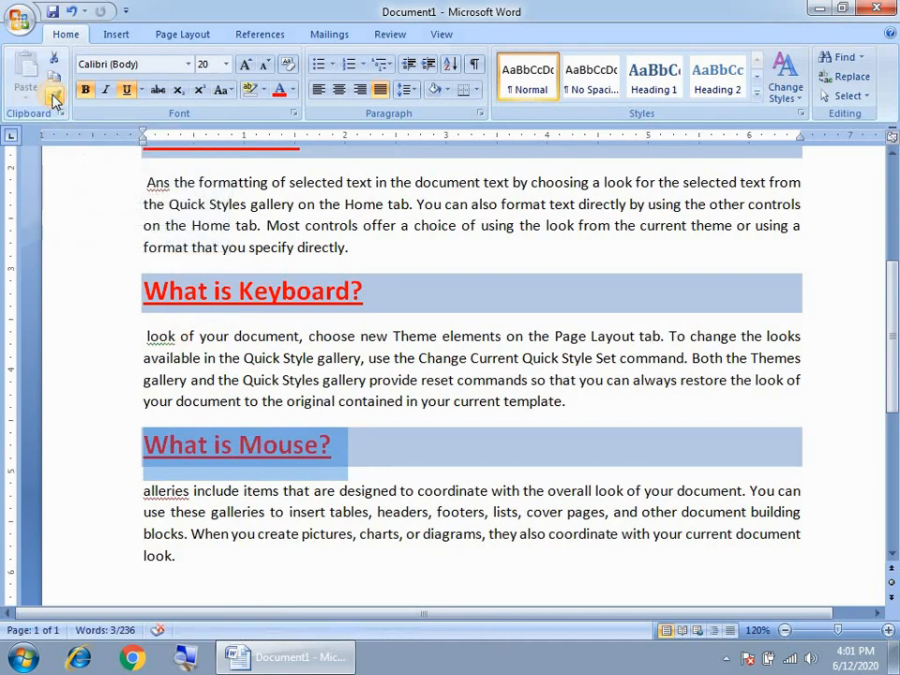
Review the whole document to compare the formatting of the Computer, CPU, Keyboard and Mouse question headings.
{"action": "left_click", "coordinate": [327, 357]}
{"action": "scroll", "coordinate": [363, 401], "scroll_direction": "up", "scroll_amount": 6}
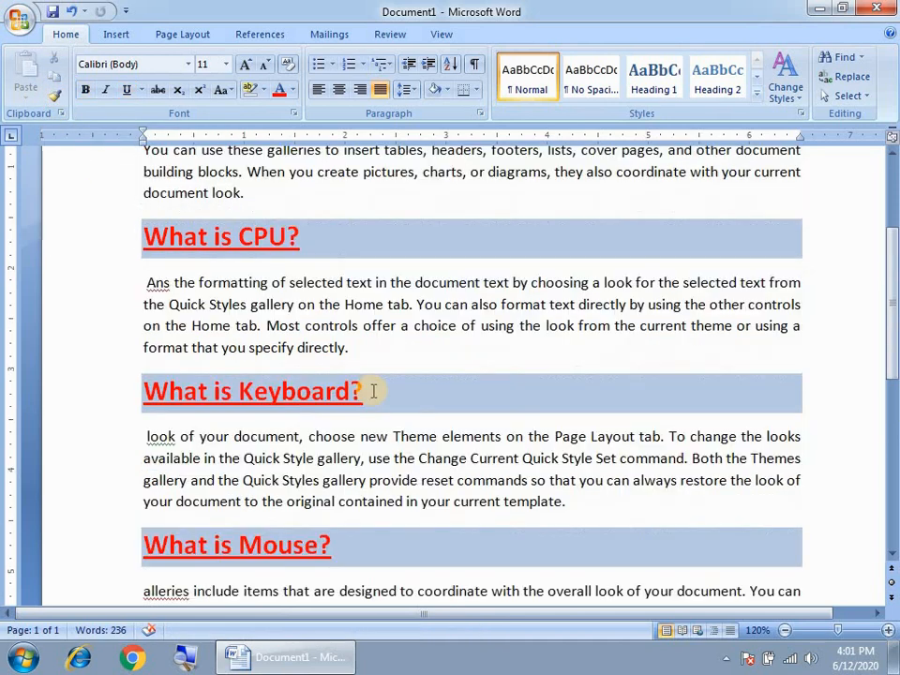
{"action": "scroll", "coordinate": [440, 356], "scroll_direction": "down", "scroll_amount": 1}
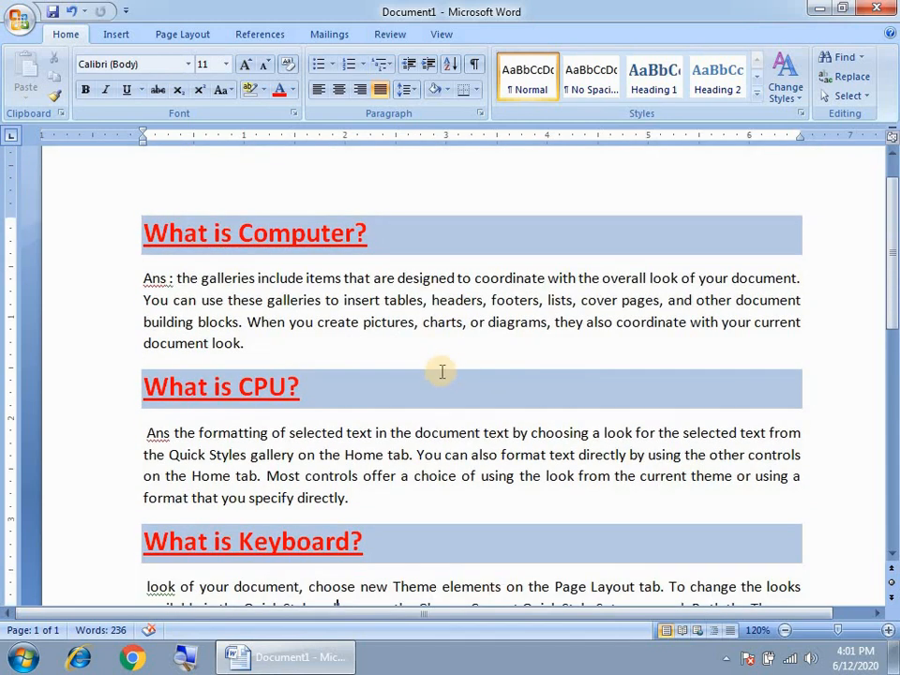
{"action": "scroll", "coordinate": [439, 370], "scroll_direction": "down", "scroll_amount": 1}
{"action": "scroll", "coordinate": [439, 363], "scroll_direction": "up", "scroll_amount": 2}
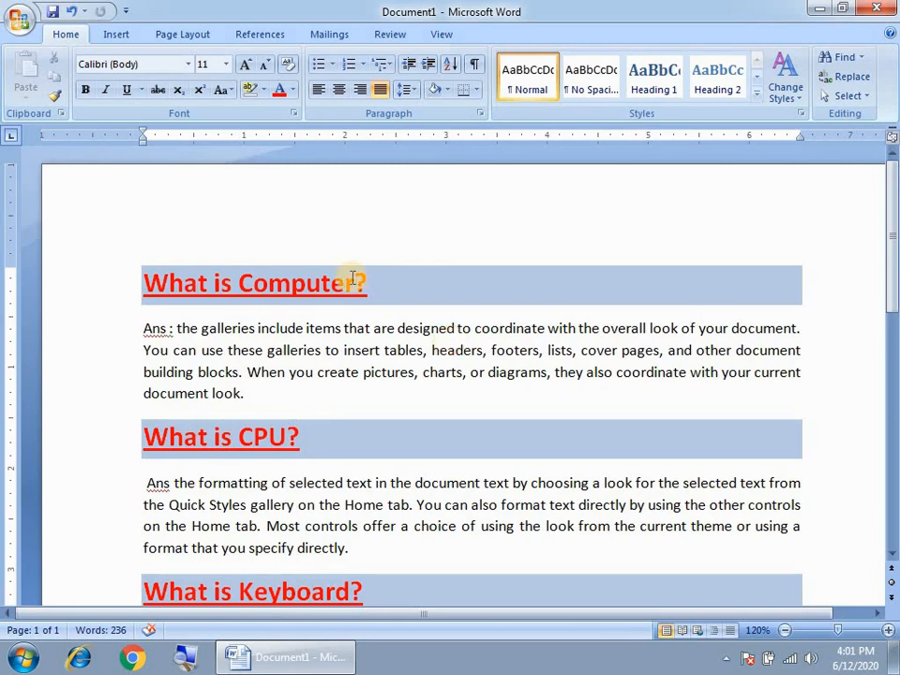
{"action": "scroll", "coordinate": [300, 310], "scroll_direction": "down", "scroll_amount": 2}
{"action": "scroll", "coordinate": [321, 401], "scroll_direction": "down", "scroll_amount": 6}
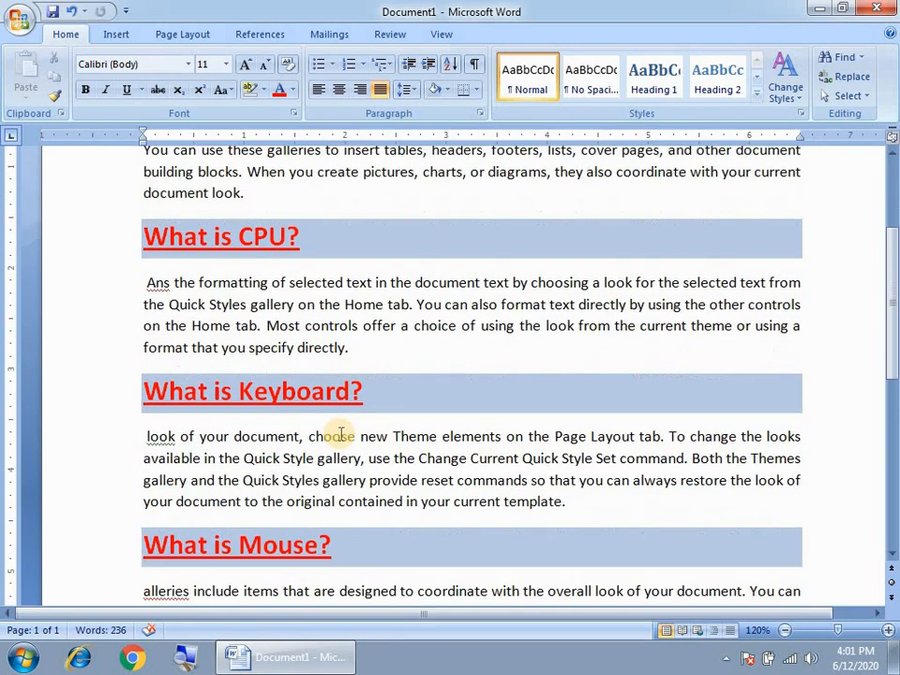
{"action": "scroll", "coordinate": [395, 383], "scroll_direction": "up", "scroll_amount": 8}
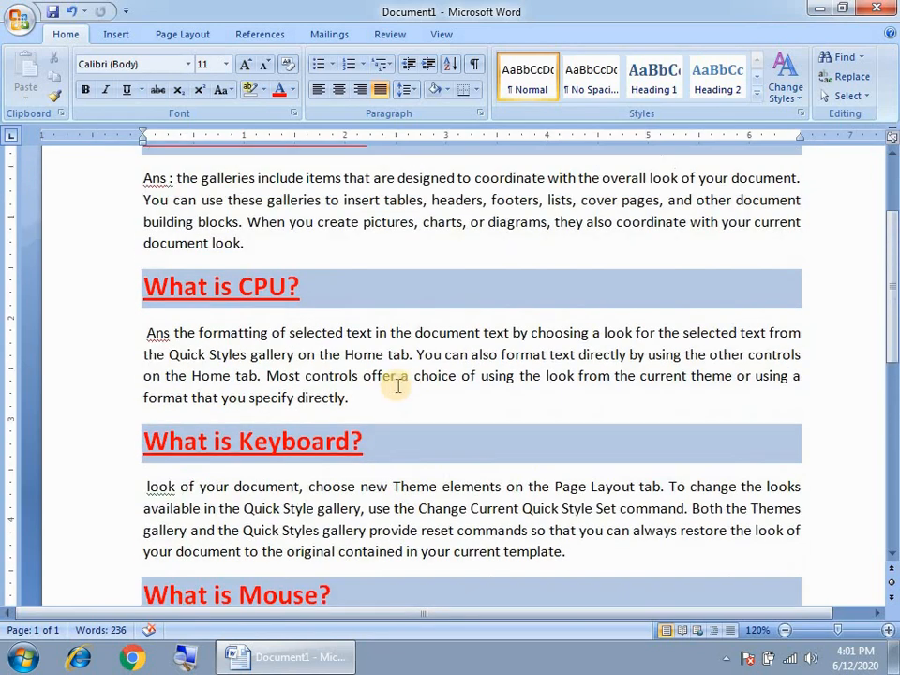